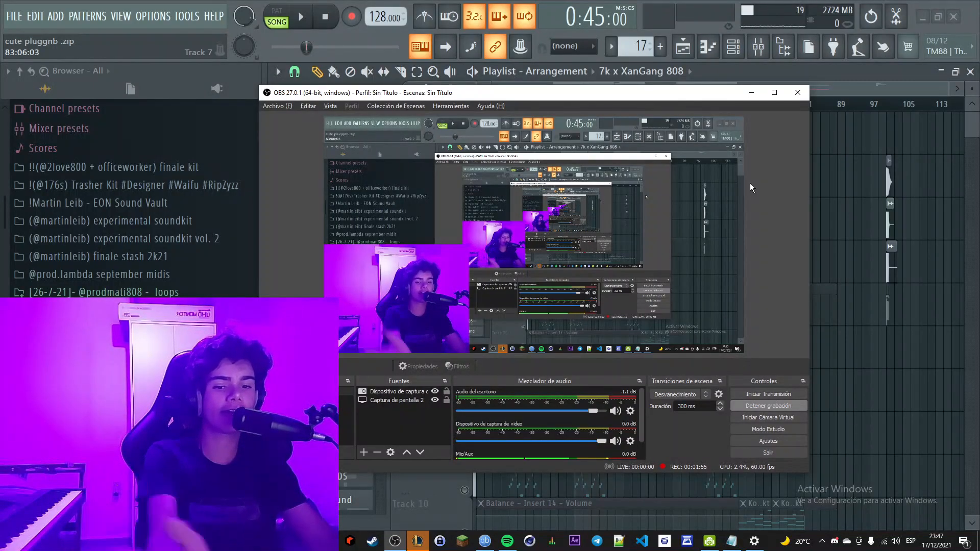
Switch to the browser and look over the Sonic Cat product page for Purity.
key("alt+Tab")
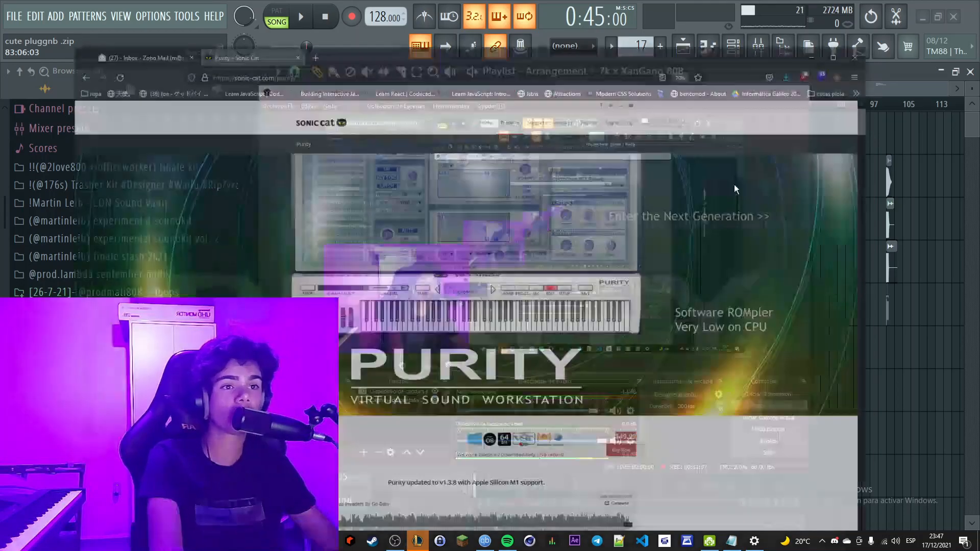
scroll(408, 142, "down", 3)
scroll(445, 213, "up", 3)
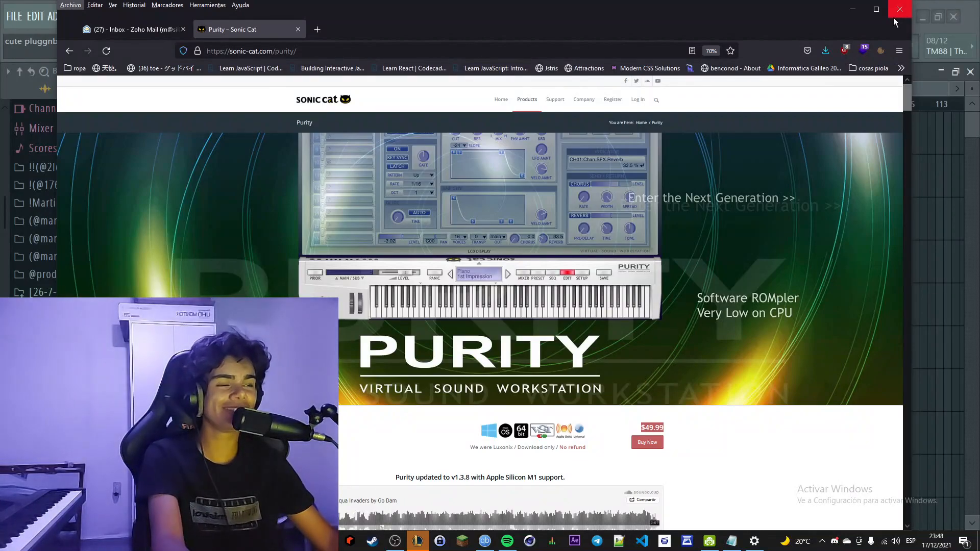
Search the web for "purity vst" in a new tab and look through the results.
key("alt")
key("ctrl+t")
type("p")
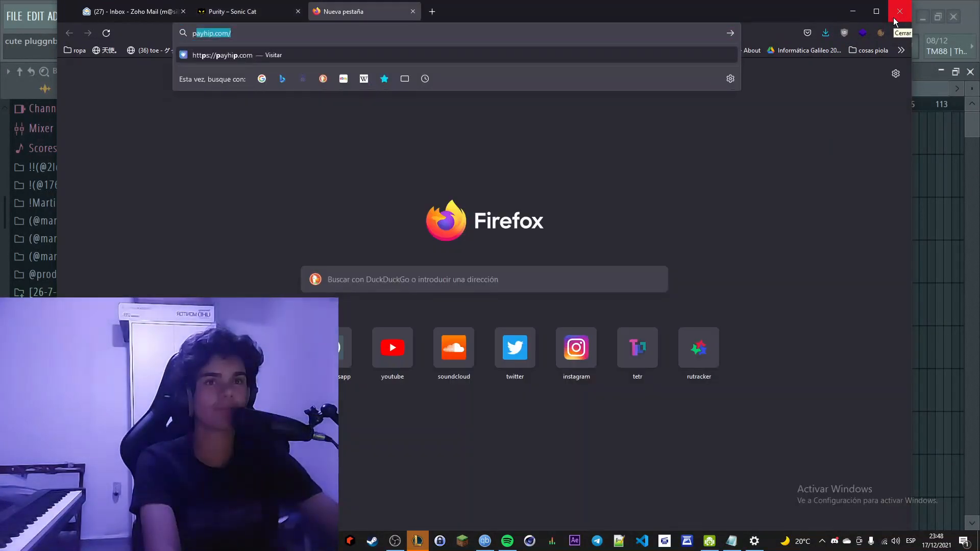
type("urity vst")
key("Return")
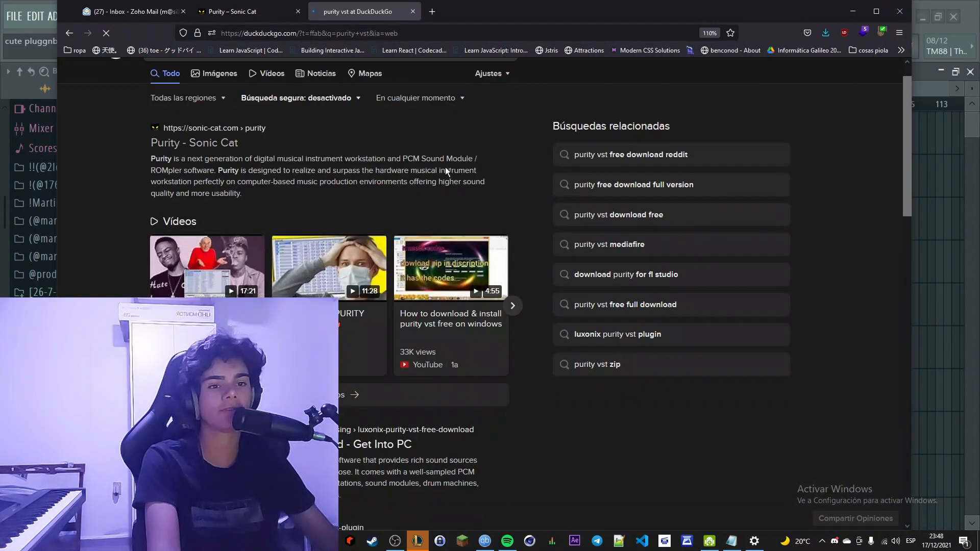
scroll(445, 173, "down", 10)
scroll(445, 184, "up", 10)
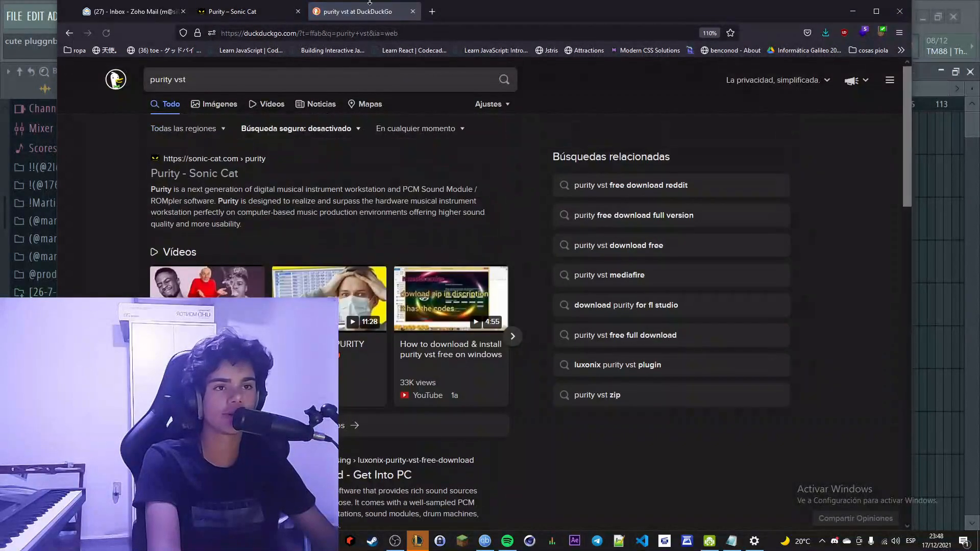
Close the search tab, minimize the browser and return to the FL Studio playlist.
key("ctrl+w")
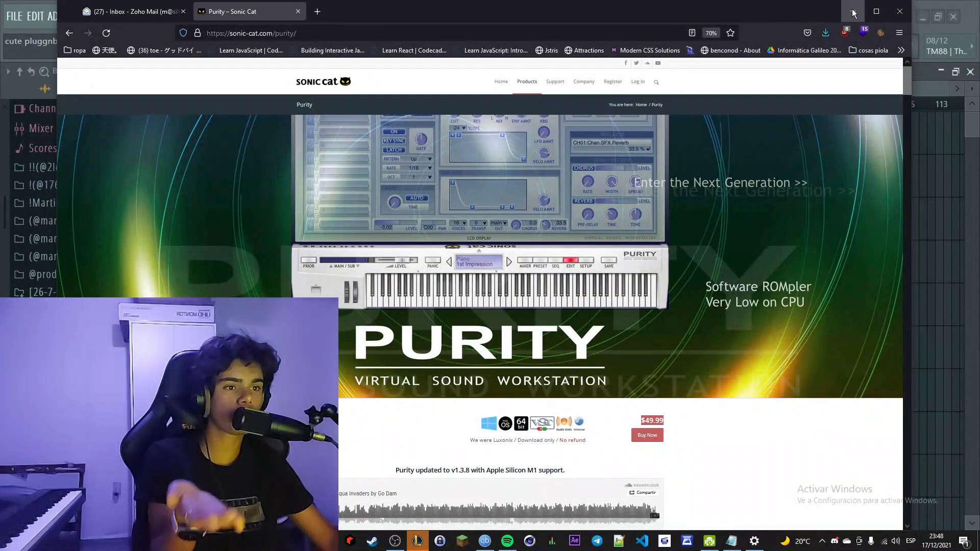
left_click(853, 12)
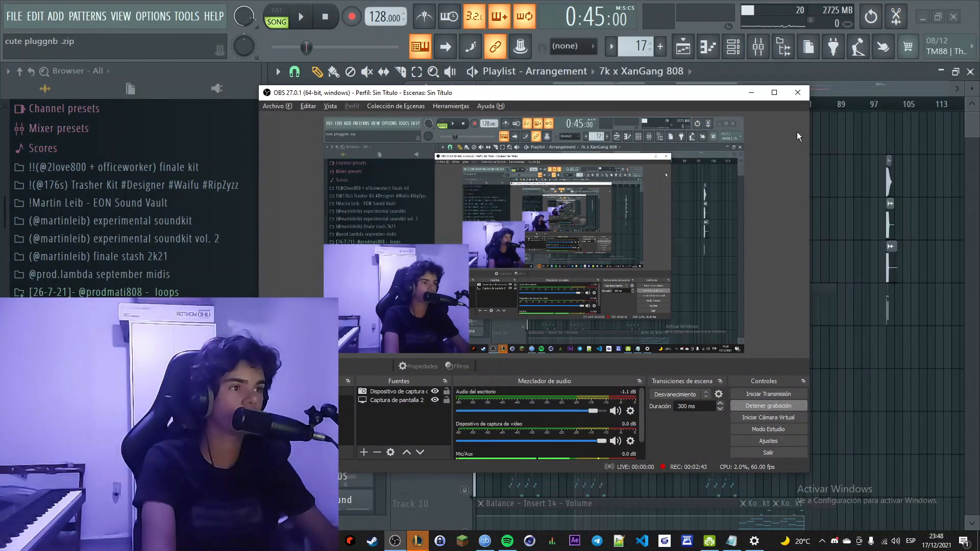
left_click(830, 135)
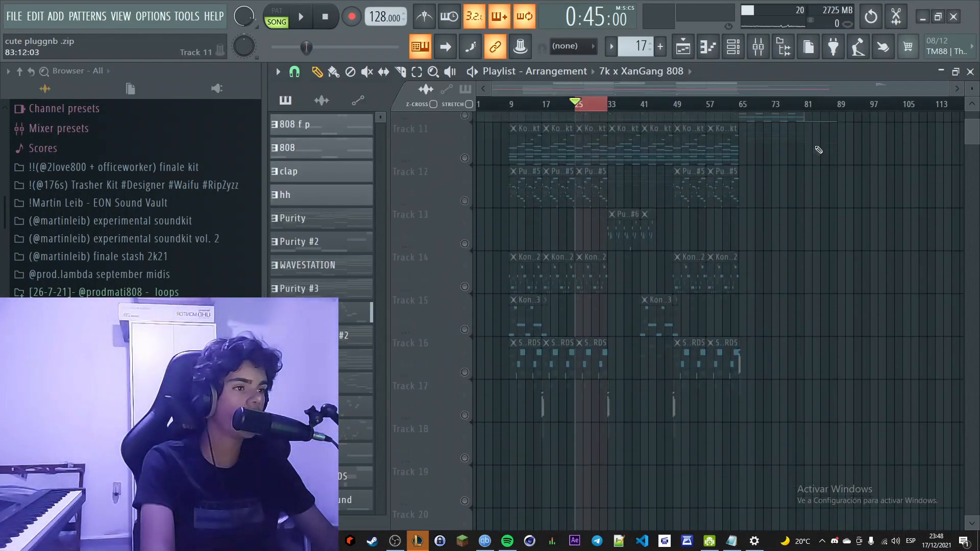
Stagger the four 808 sample clips on Tracks 1 to 4 one after another, starting at bar 101.
scroll(818, 149, "up", 5)
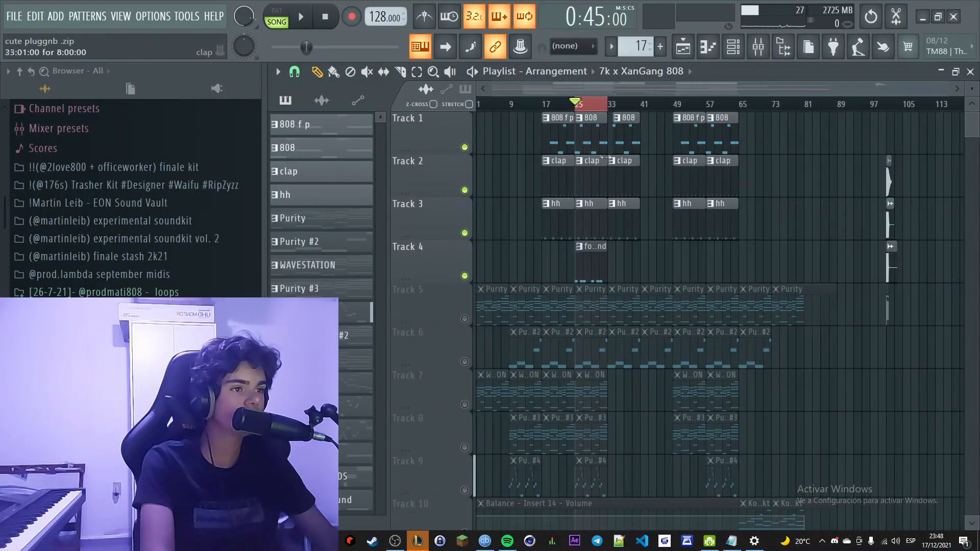
scroll(884, 210, "up", 5)
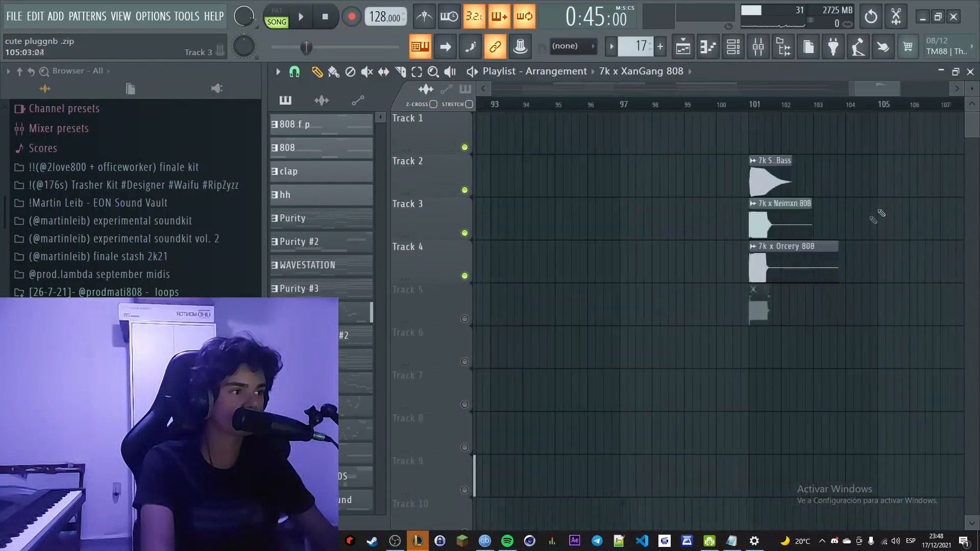
scroll(885, 210, "up", 3)
left_click_drag(604, 308, 662, 170)
left_click_drag(612, 214, 761, 214)
left_click_drag(709, 258, 916, 258)
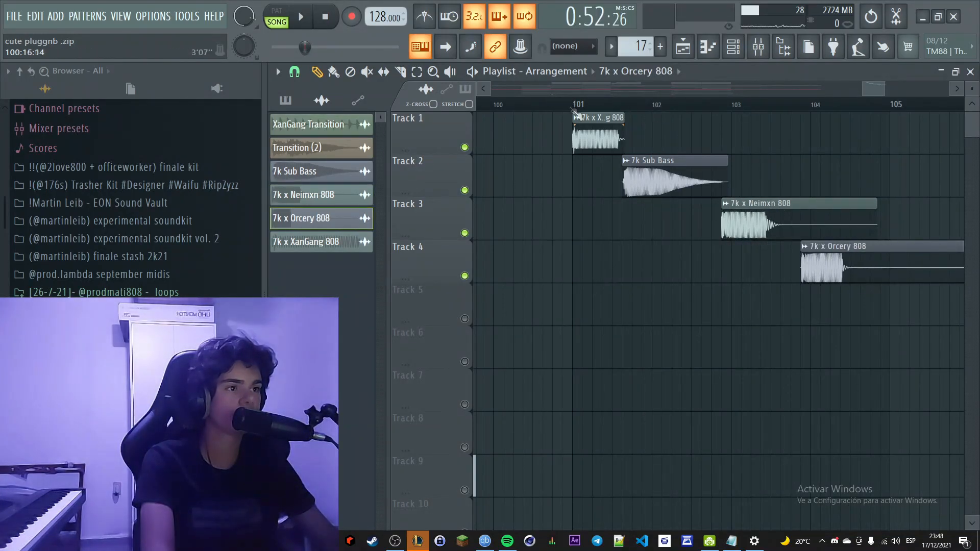
Play the staggered 808 samples from bar 101.
left_click(576, 106)
key("space")
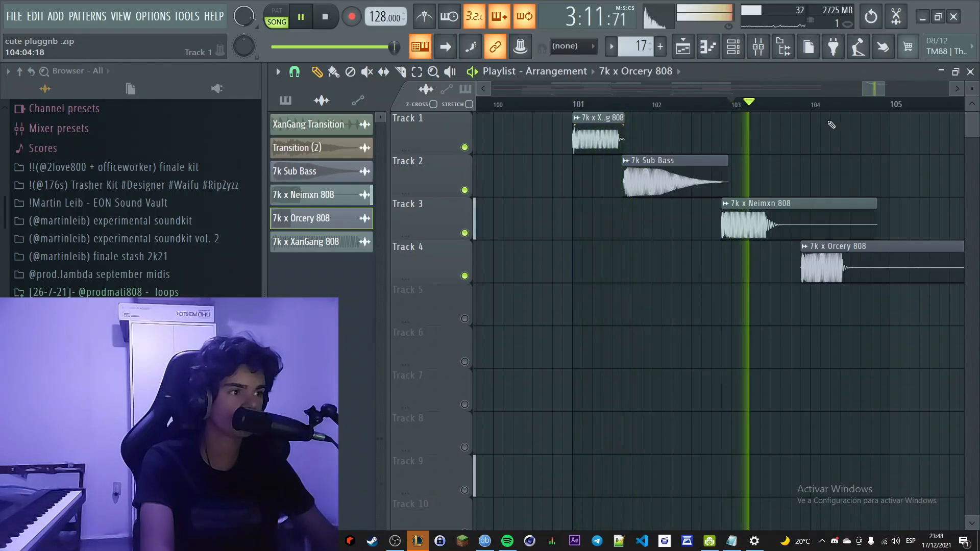
key("space")
Place the playhead at bar 25 and mute the clap and hh tracks.
scroll(848, 317, "down", 10)
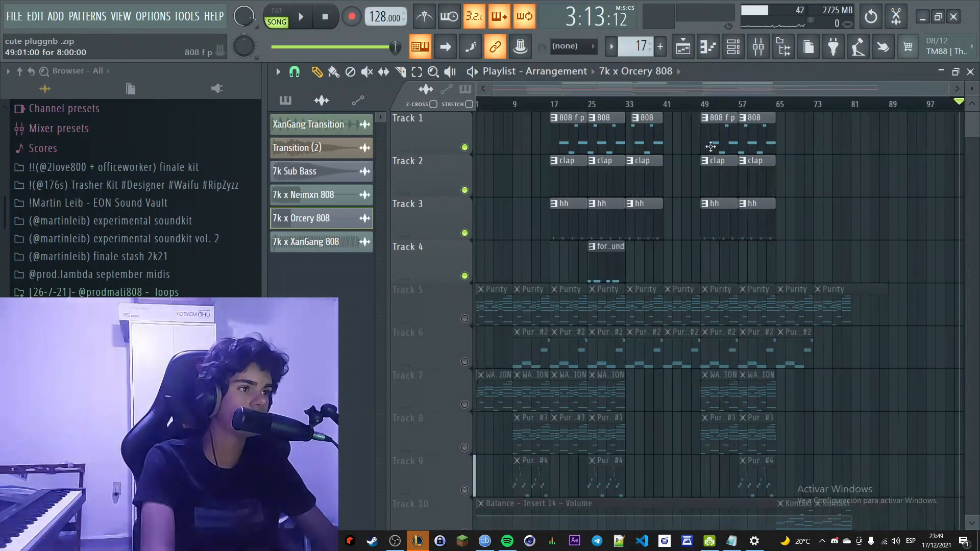
scroll(601, 153, "up", 6)
left_click(546, 105)
left_click(464, 190)
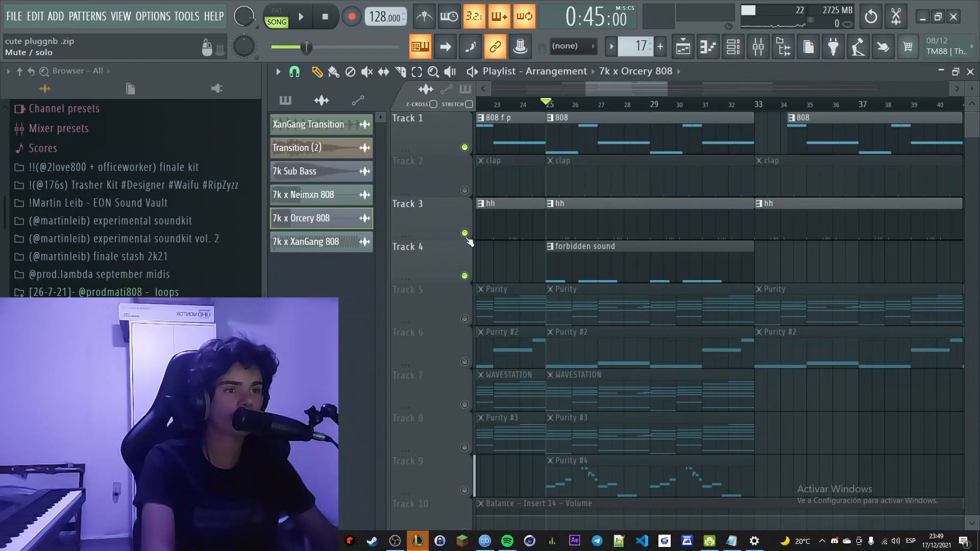
left_click(464, 233)
Play the 808 and forbidden sound tracks from bar 25.
scroll(581, 151, "up", 4)
key("space")
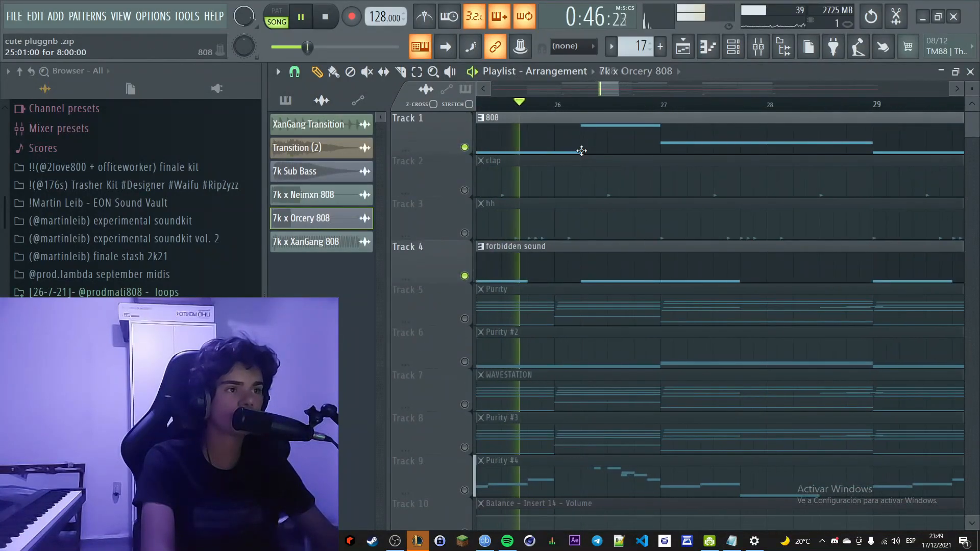
key("space")
Open the 808 pattern, inspect its saks sub sampler settings and waveform, and return to the playlist.
double_click(582, 150)
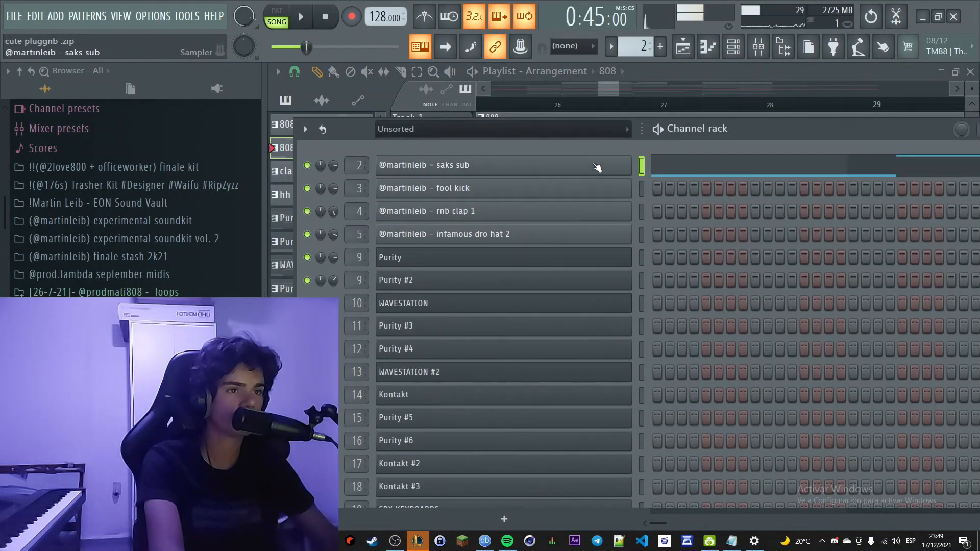
left_click(597, 168)
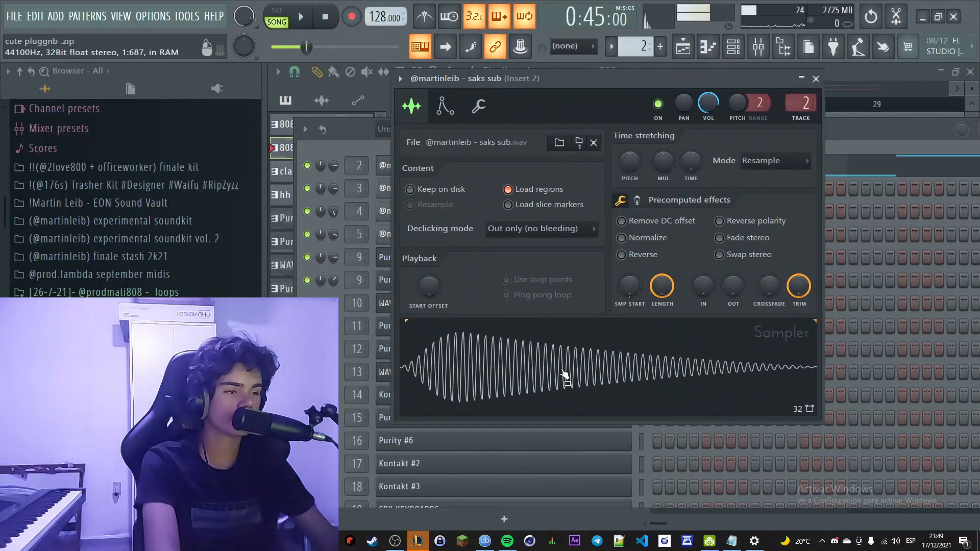
left_click(682, 46)
Select the playlist time range from bar 25 to bar 33.
scroll(510, 212, "down", 4)
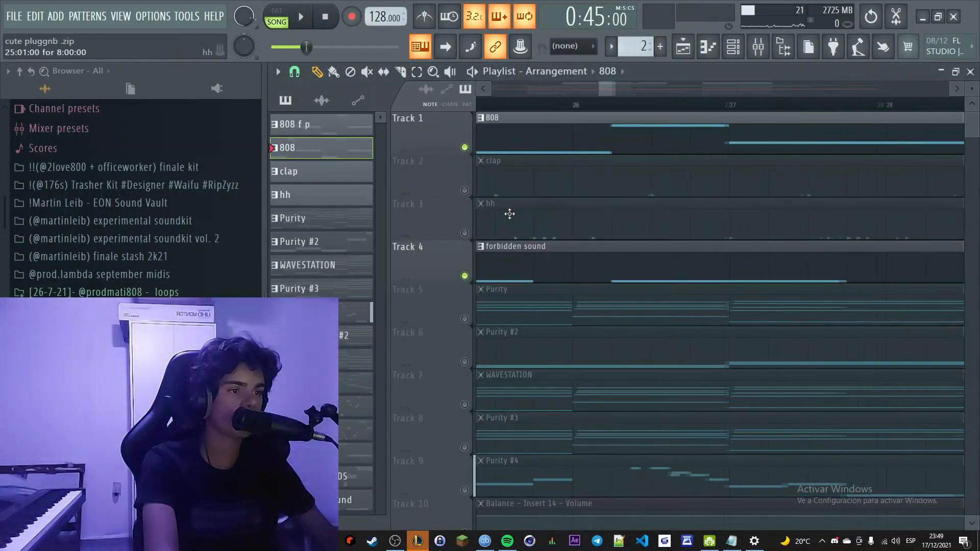
scroll(522, 210, "down", 4)
left_click_drag(532, 107, 580, 106)
scroll(528, 200, "up", 4)
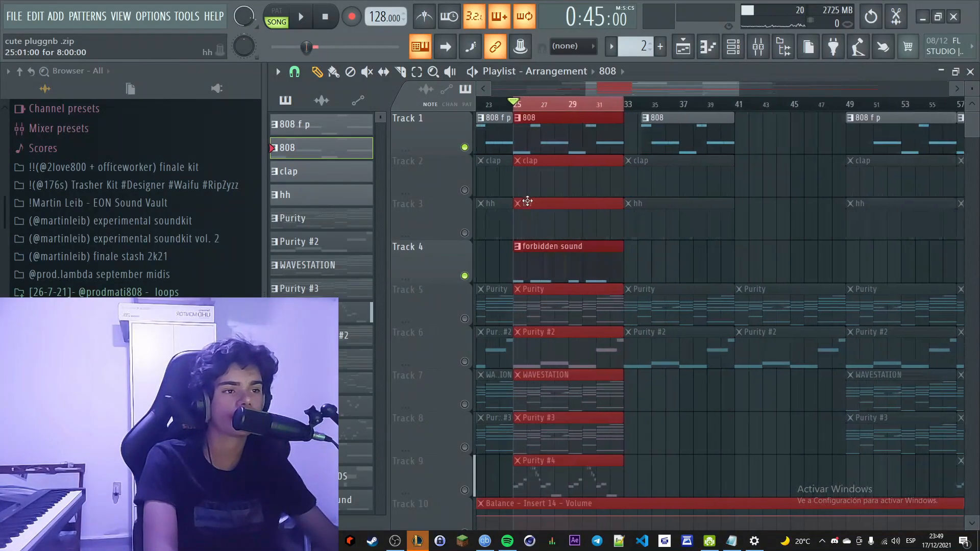
scroll(529, 200, "down", 5)
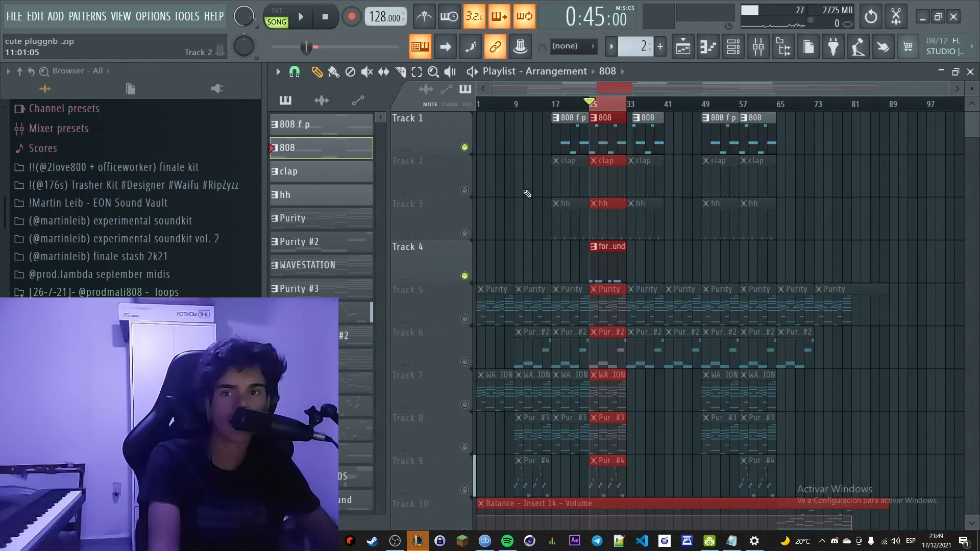
scroll(608, 198, "up", 4)
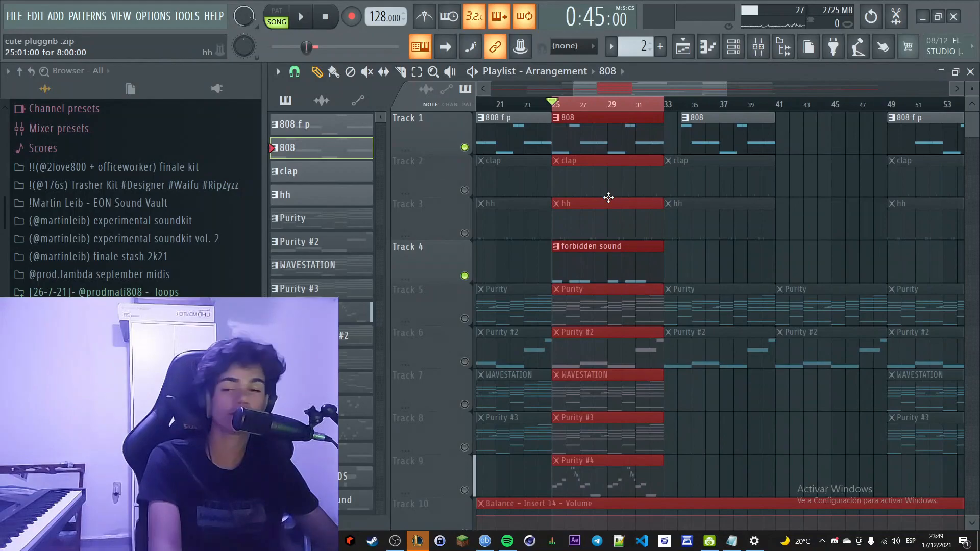
Play the start of the selected playlist section and stop it.
key("space")
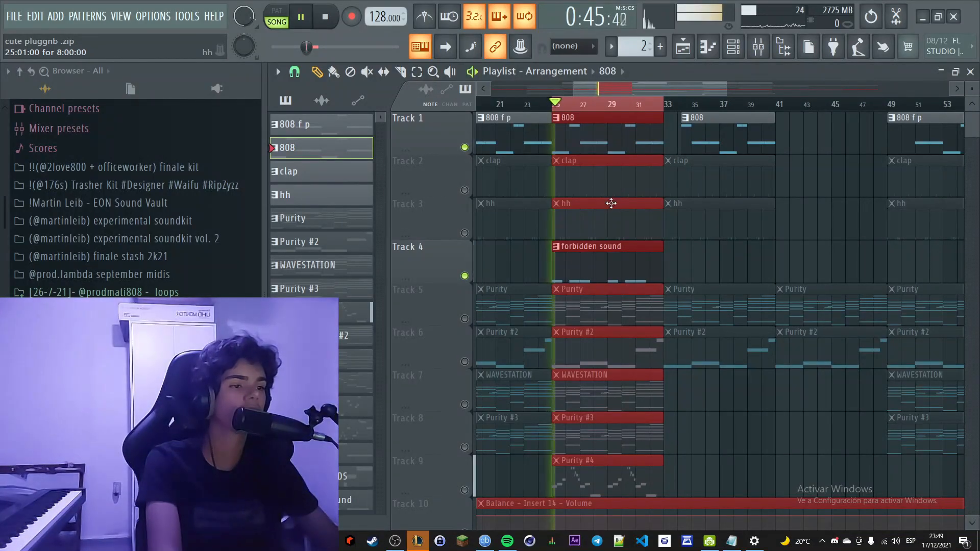
scroll(608, 204, "up", 2)
scroll(519, 210, "down", 5)
scroll(516, 204, "up", 4)
key("space")
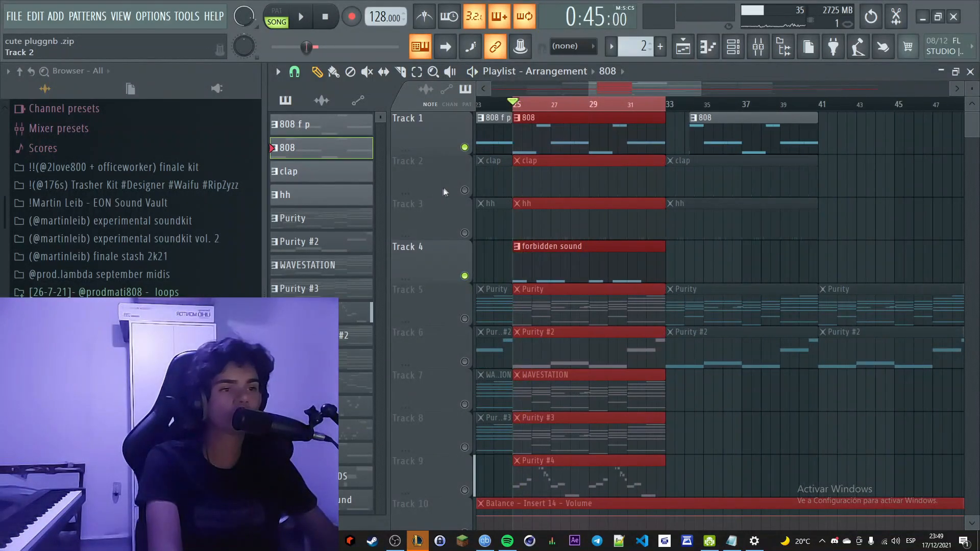
Open the saks sub piano roll of the 808 pattern and play it in pattern mode with the metronome on.
double_click(561, 129)
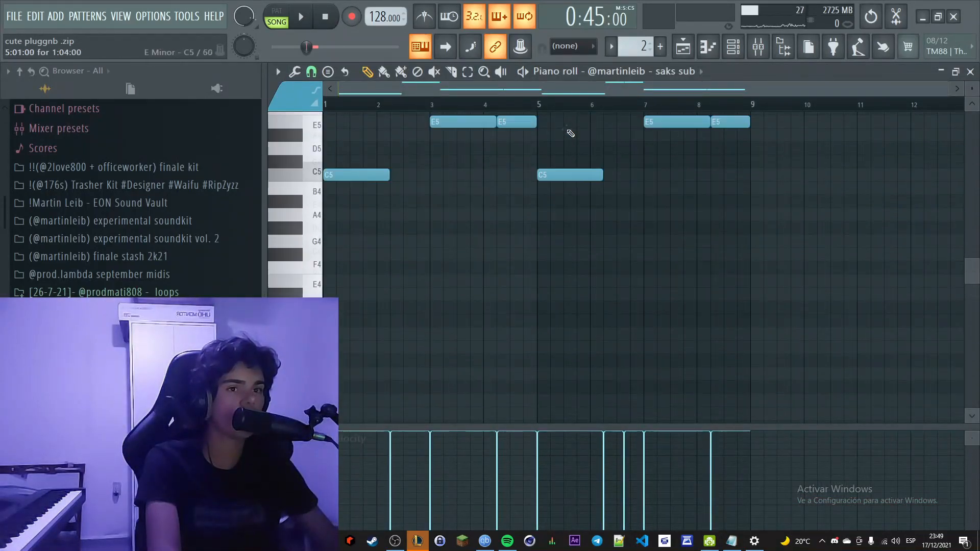
scroll(571, 133, "up", 3)
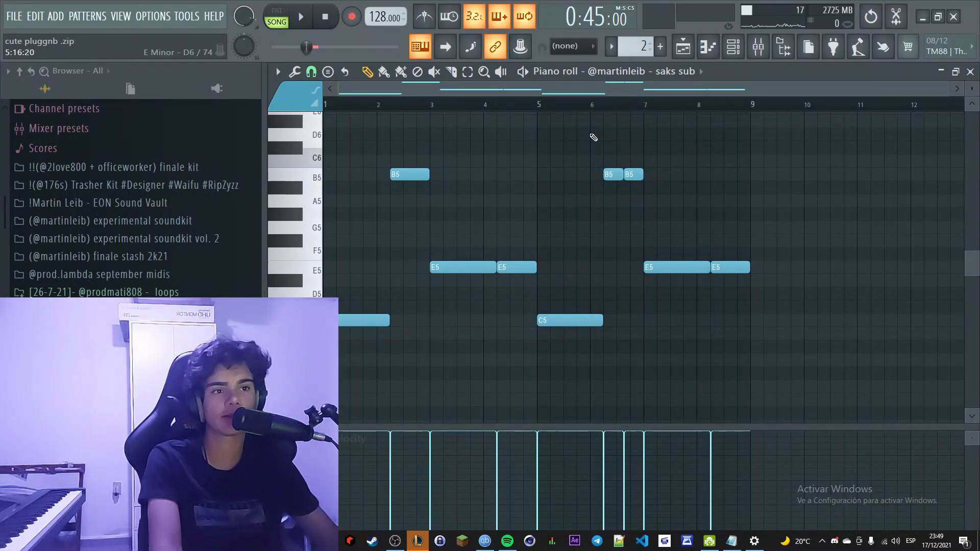
key("l")
key("space")
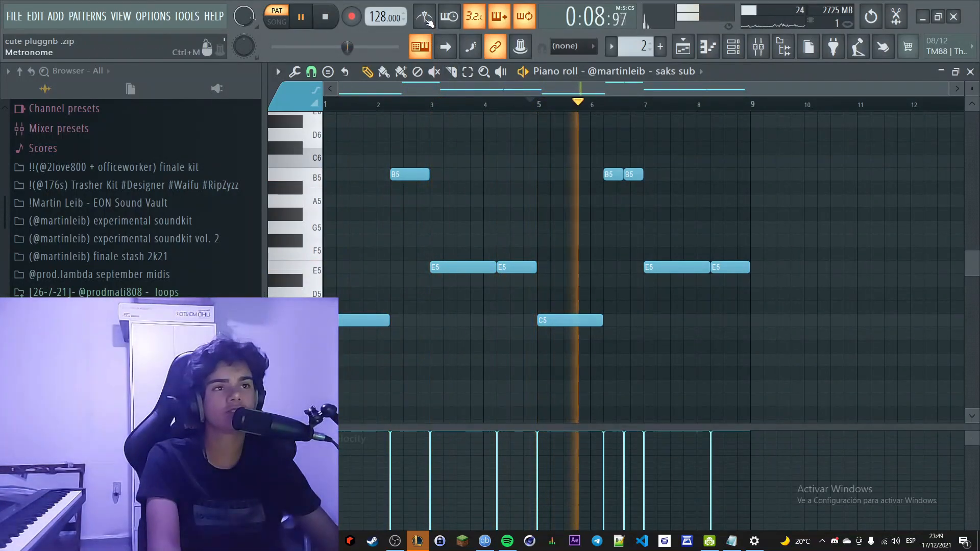
left_click(425, 17)
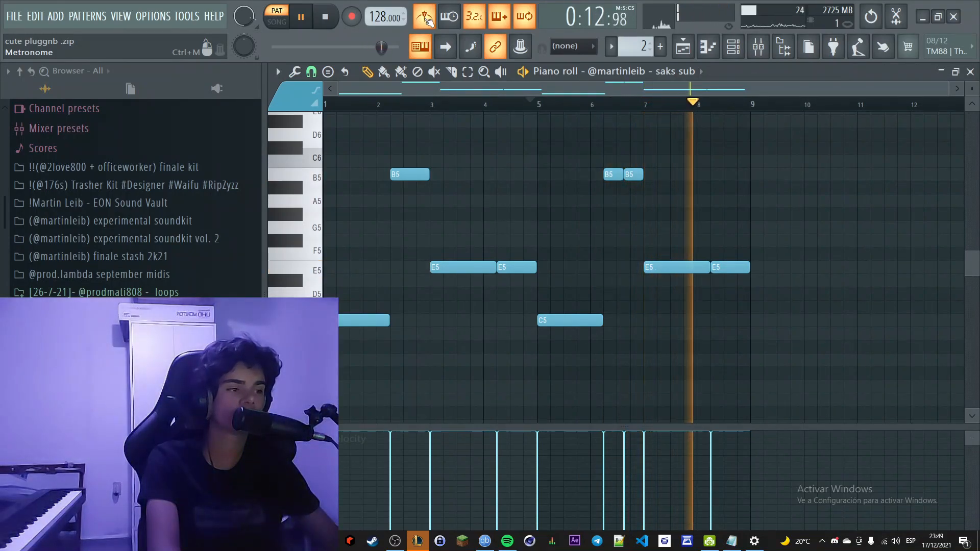
key("space")
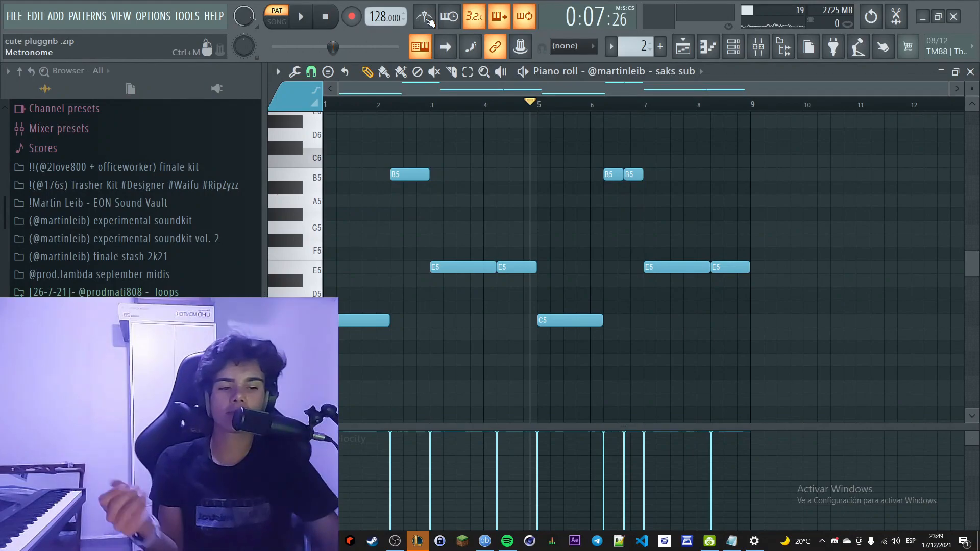
Switch to Spotify, listen to the opening of Dont Fold by Summrs, and return to FL Studio.
left_click(507, 541)
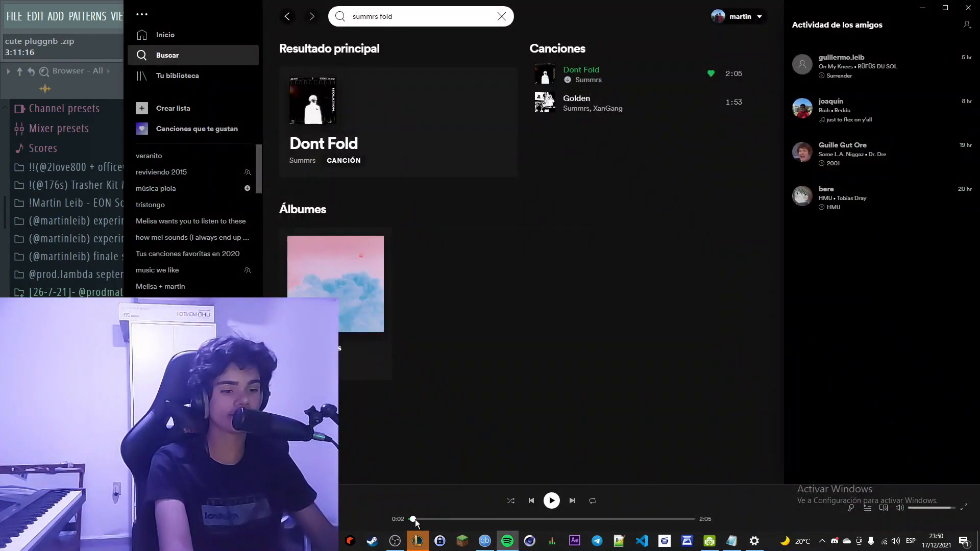
mouse_move(507, 538)
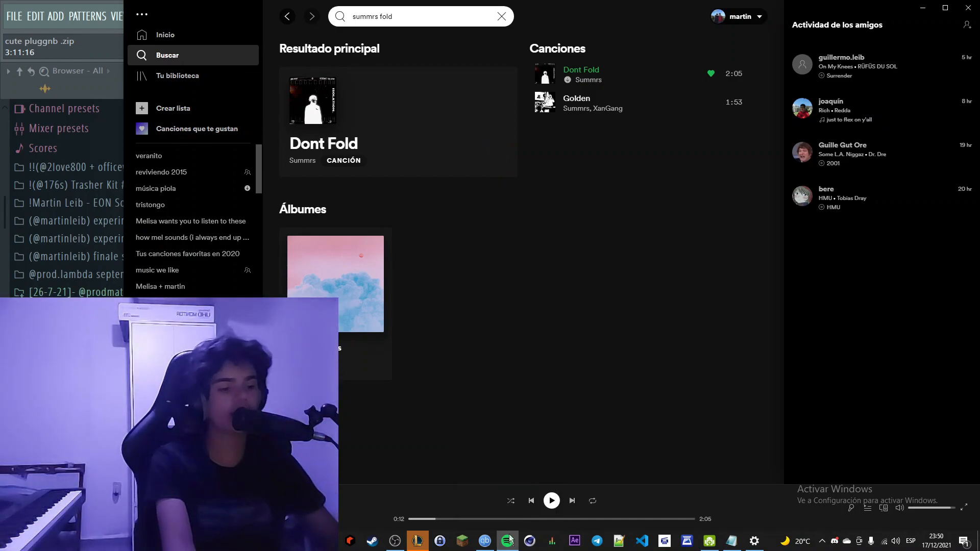
left_click(508, 539)
Tap in a project tempo of 138 BPM and set it back to 128 BPM.
right_click(383, 17)
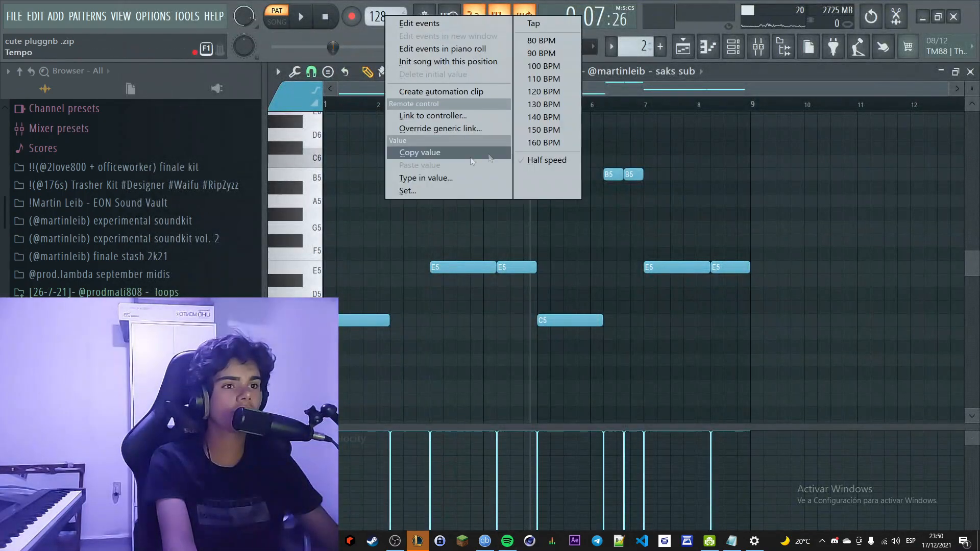
left_click(533, 23)
left_click(520, 233)
left_click(518, 233)
left_click(519, 231)
left_click(518, 231)
left_click(538, 174)
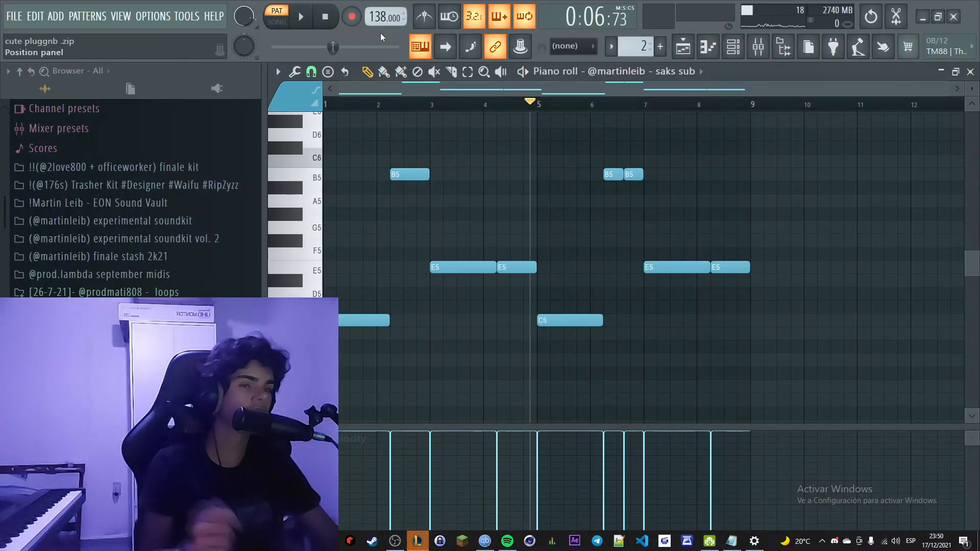
left_click_drag(378, 18, 379, 23)
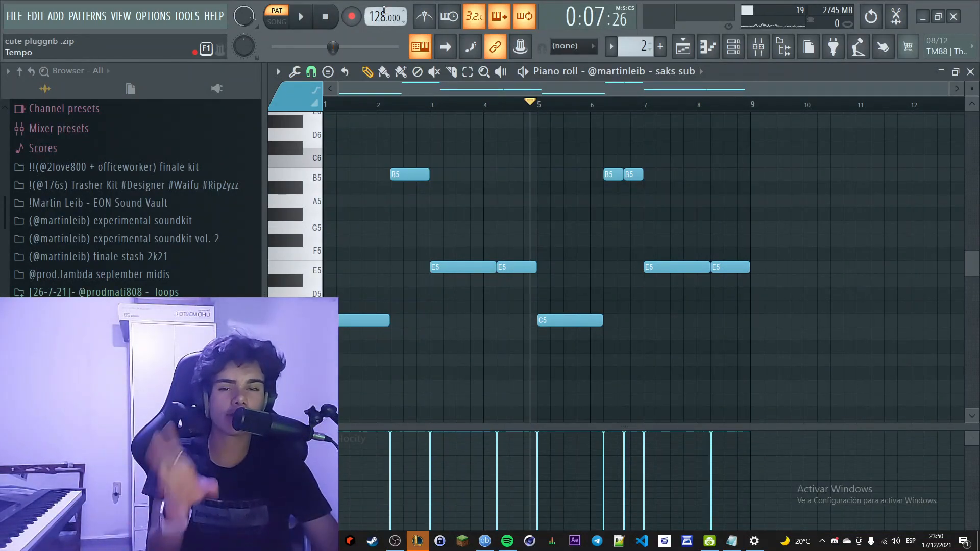
Switch to Spotify, show the credits of Dont Fold by Summrs, close them and return to FL Studio.
left_click(508, 541)
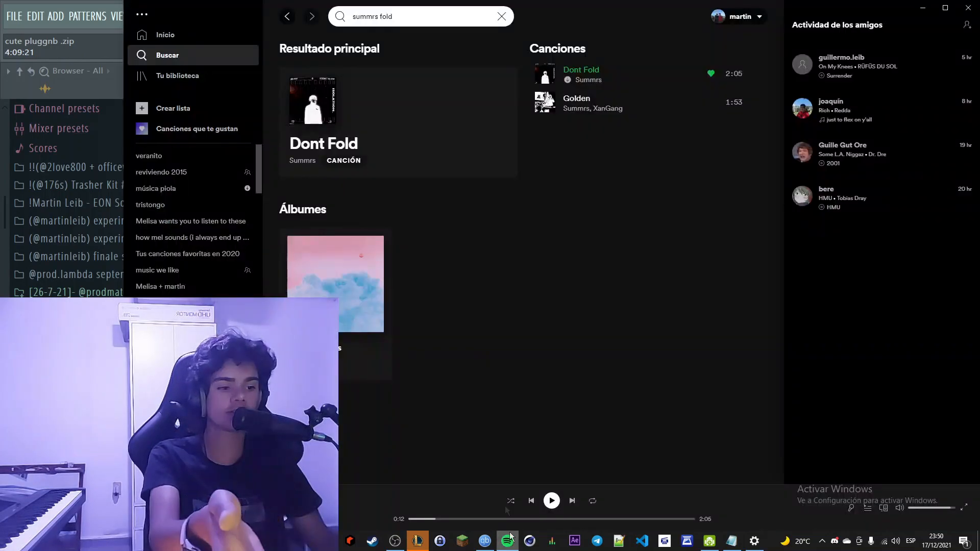
left_click(754, 75)
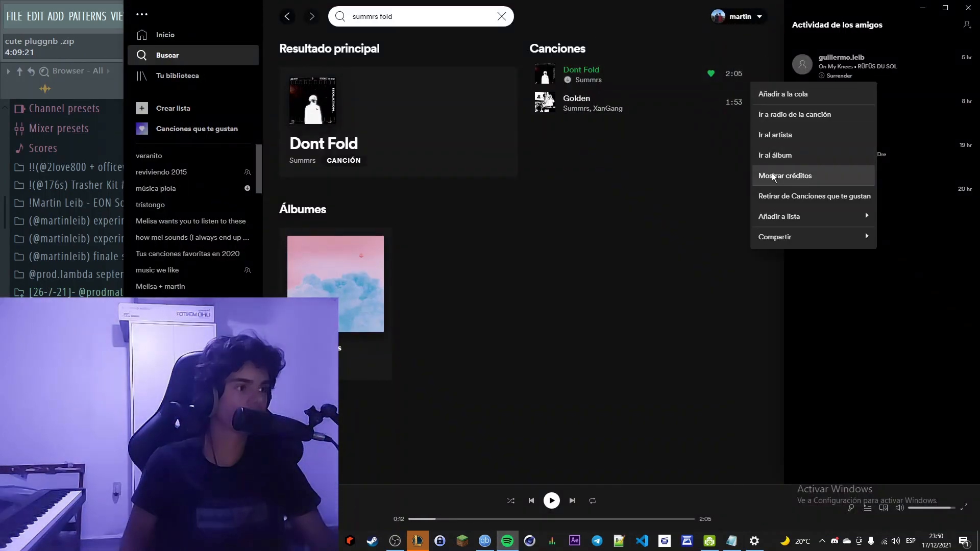
left_click(773, 175)
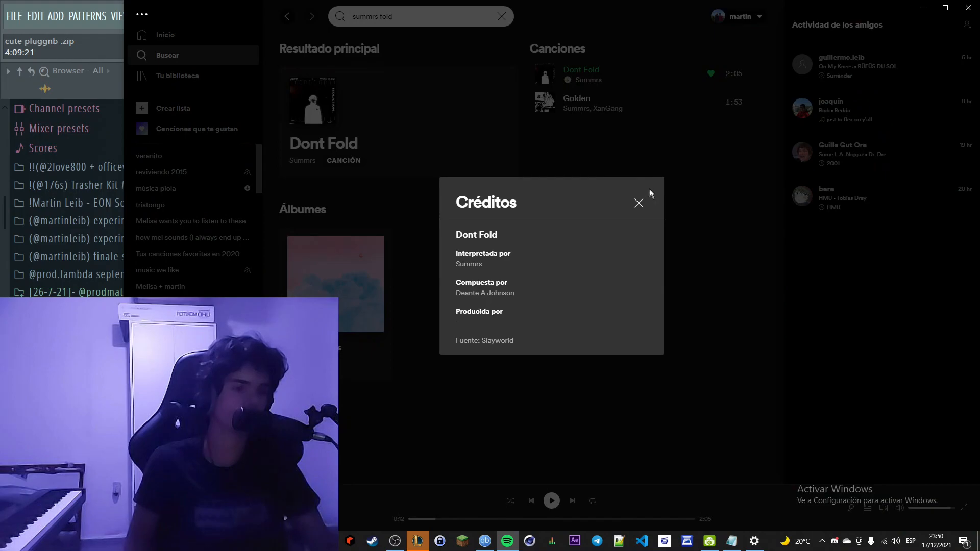
left_click(638, 203)
key("alt+Tab")
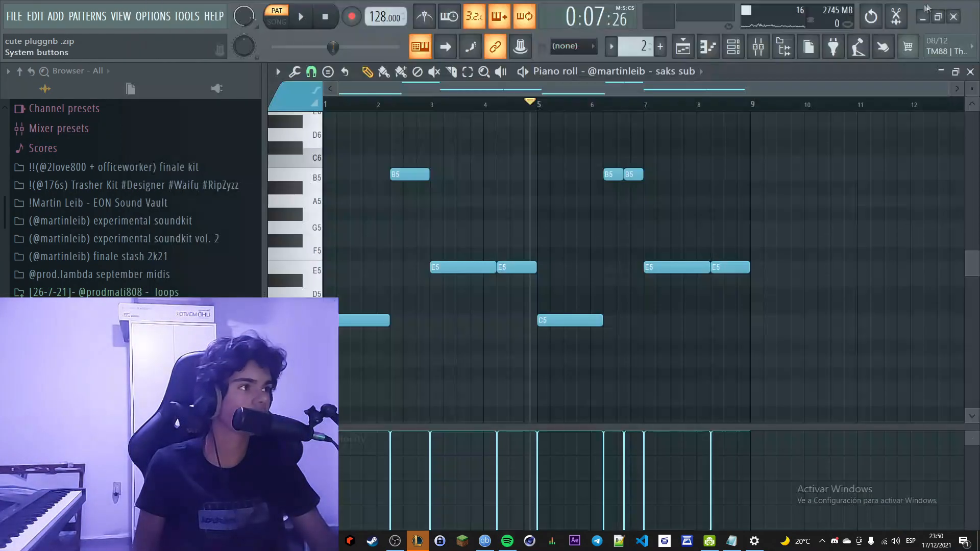
Open the hh pattern's infamous dro hat 2 piano roll from the playlist, select its opening bars and play them.
key("space")
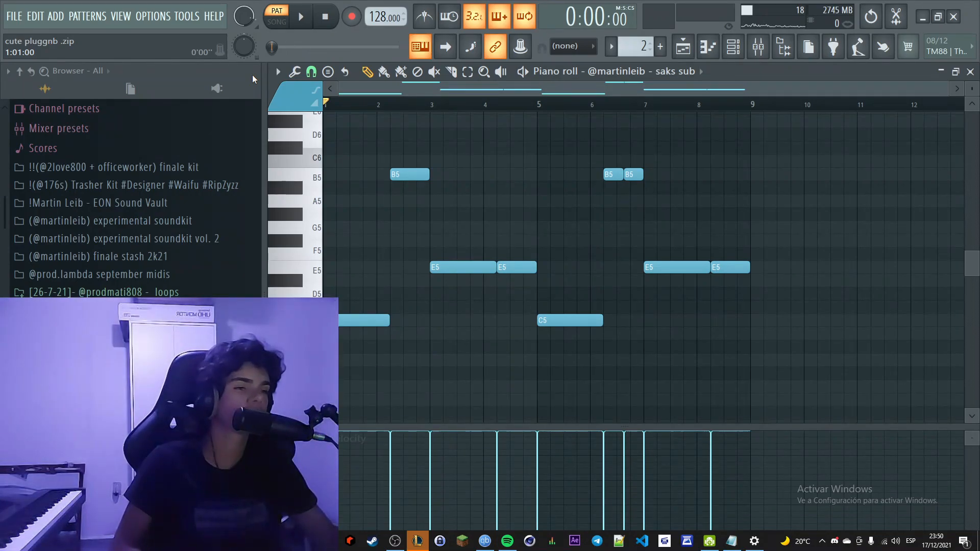
left_click(685, 51)
left_click(604, 169)
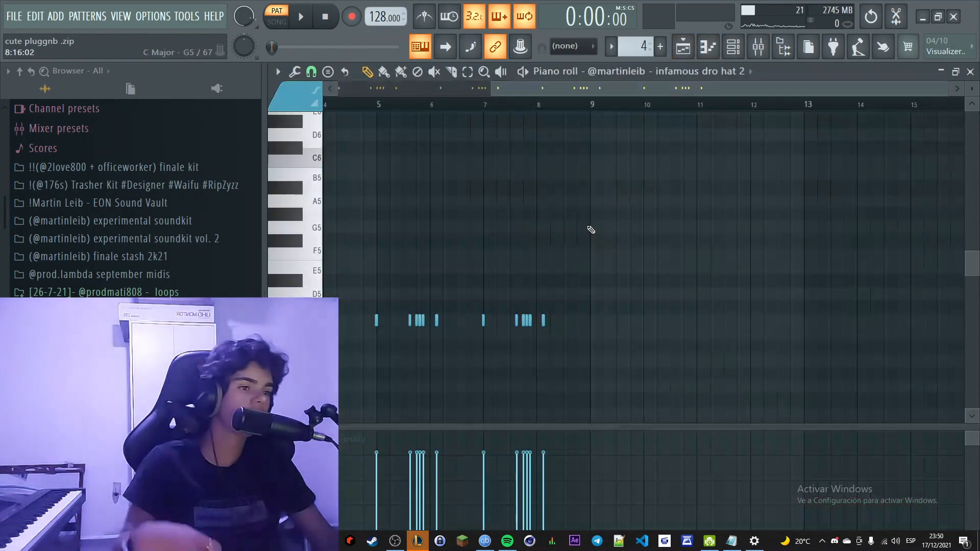
left_click_drag(404, 106, 323, 107)
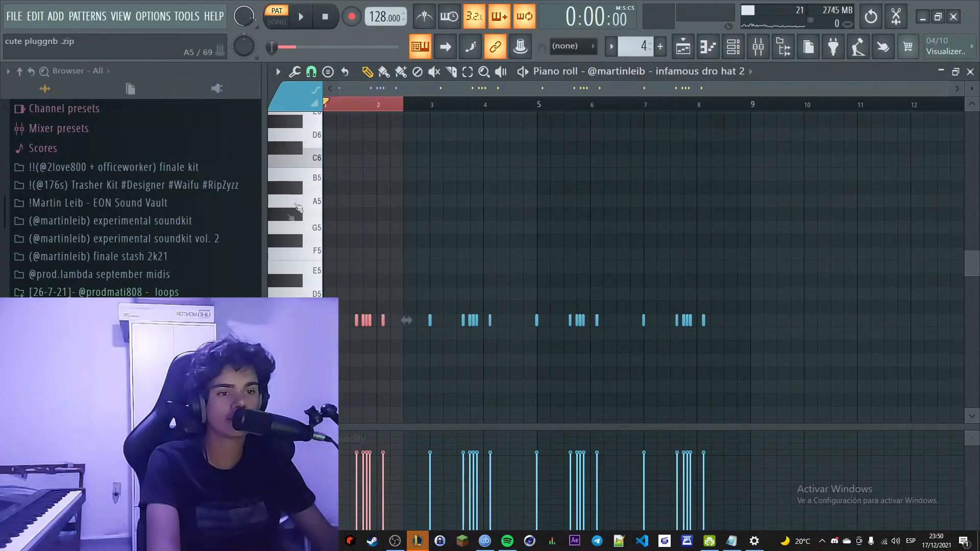
scroll(294, 237, "up", 5)
key("space")
scroll(339, 192, "down", 4)
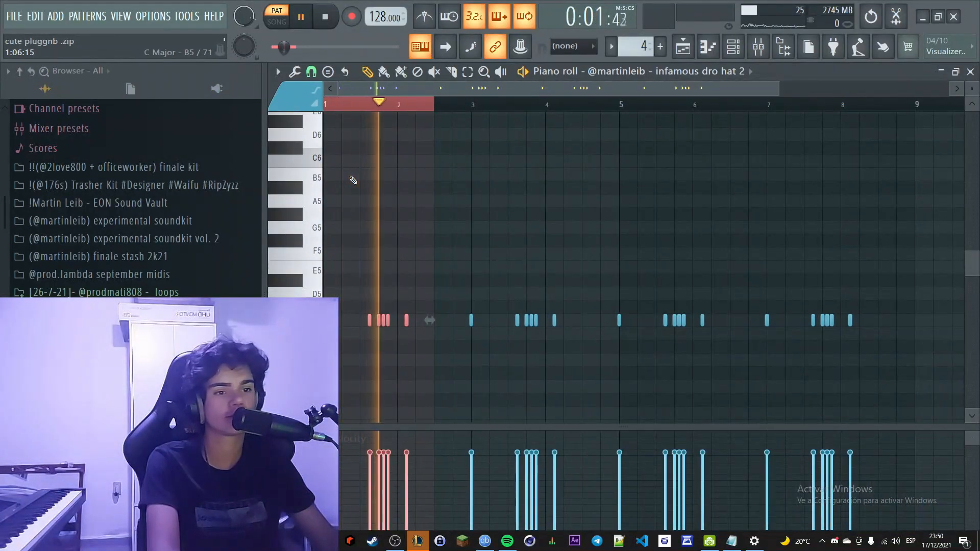
key("space")
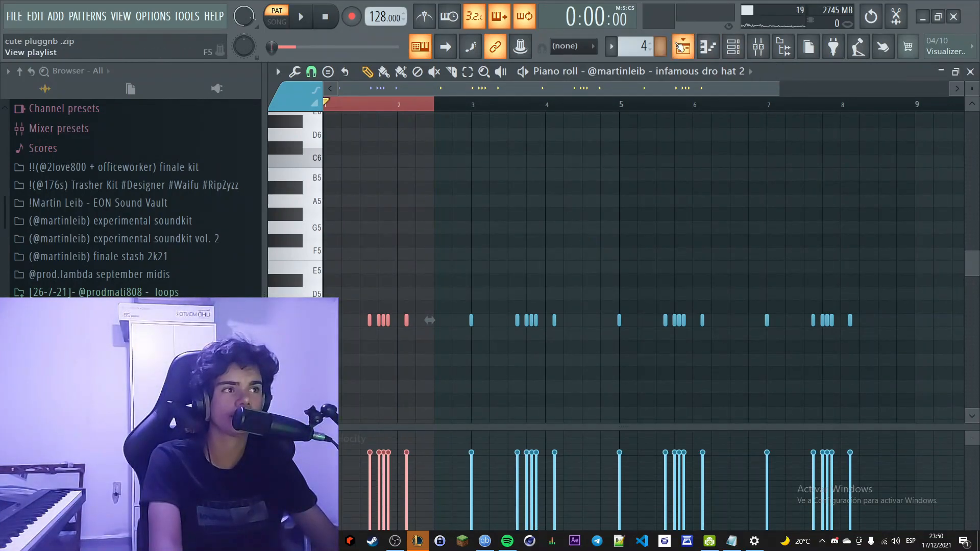
Open the clap pattern's rnb clap 1 piano roll, play it and return to the playlist.
left_click(683, 47)
double_click(552, 190)
scroll(552, 190, "down", 2)
key("space")
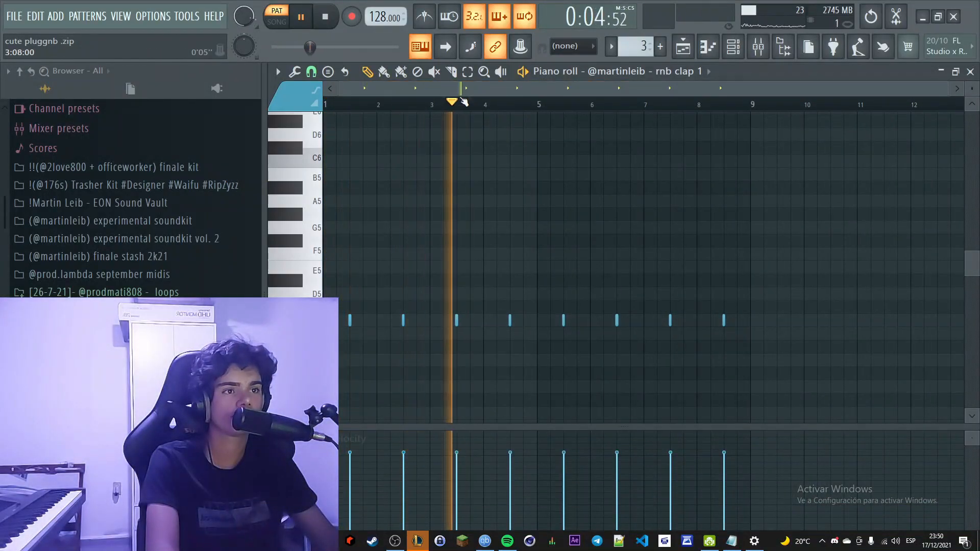
key("space")
left_click(683, 46)
scroll(637, 165, "down", 2)
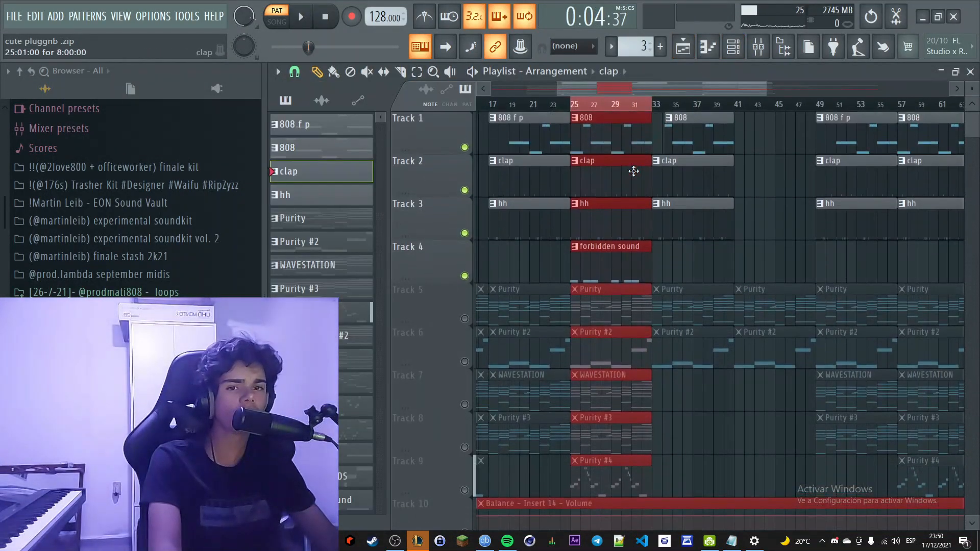
Switch to the OBS window to check the running recording.
key("alt+Tab")
key("alt+Tab")
key("alt+Tab")
key("Tab")
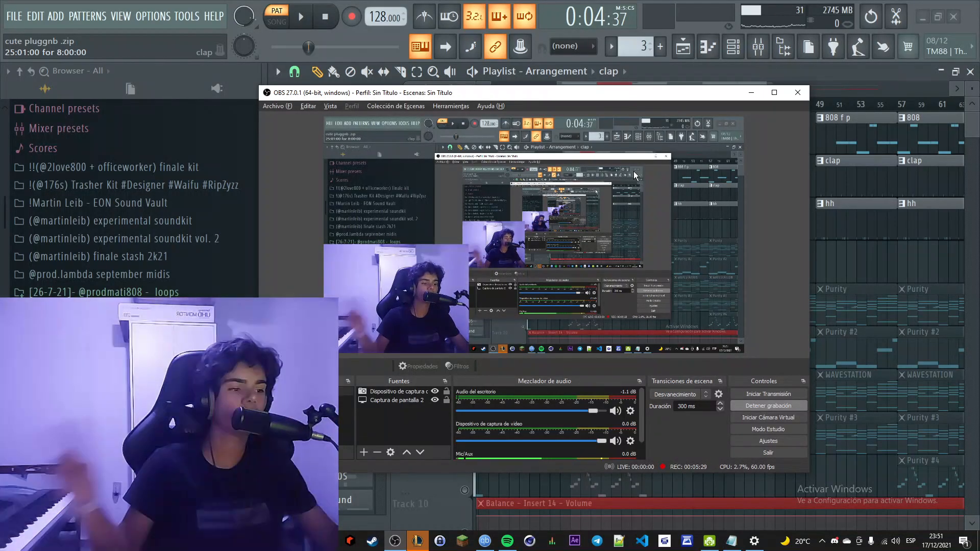
Return to FL Studio and solo Track 5 with the Purity clips in the playlist.
right_click(888, 275)
scroll(635, 306, "down", 4)
left_click(465, 319)
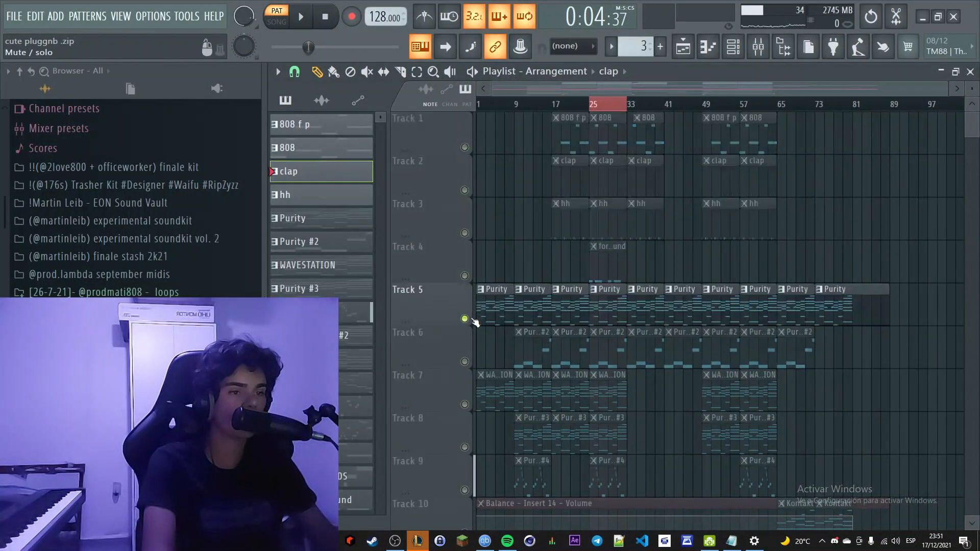
scroll(468, 322, "down", 4)
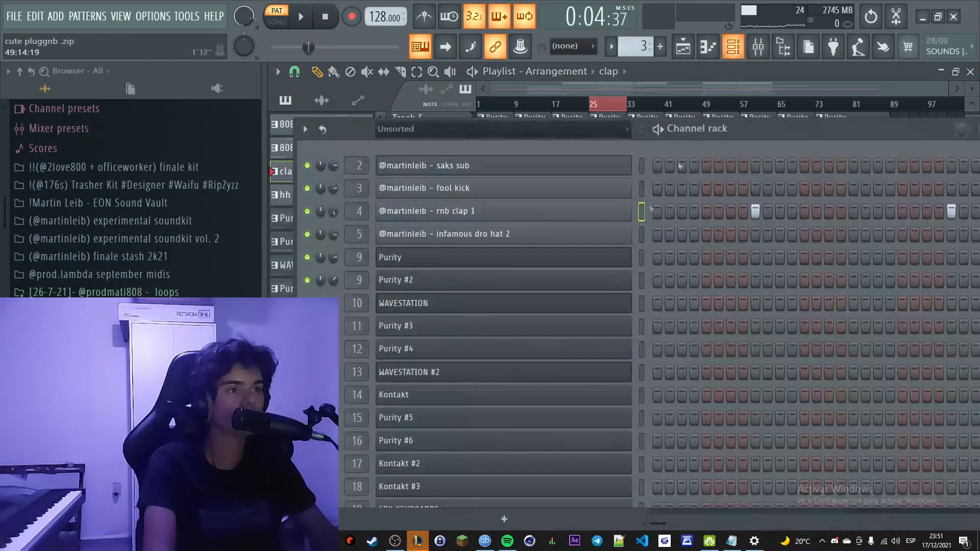
Open the first Purity instrument from the channel rack and audition its Pretty Suitcase piano preset.
left_click(733, 47)
left_click(602, 255)
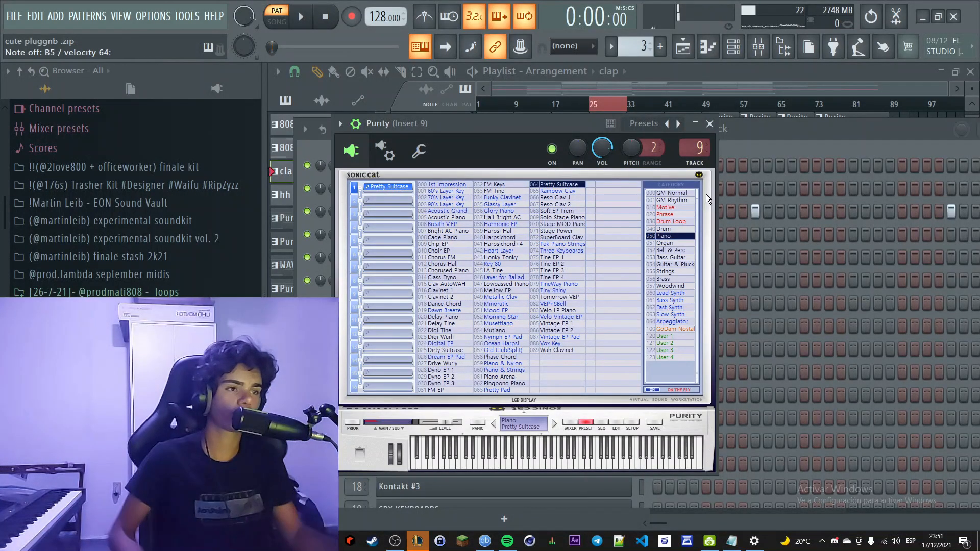
right_click(756, 253)
Open the Purity pattern's piano roll from the playlist and examine its full chord progression.
left_click(682, 46)
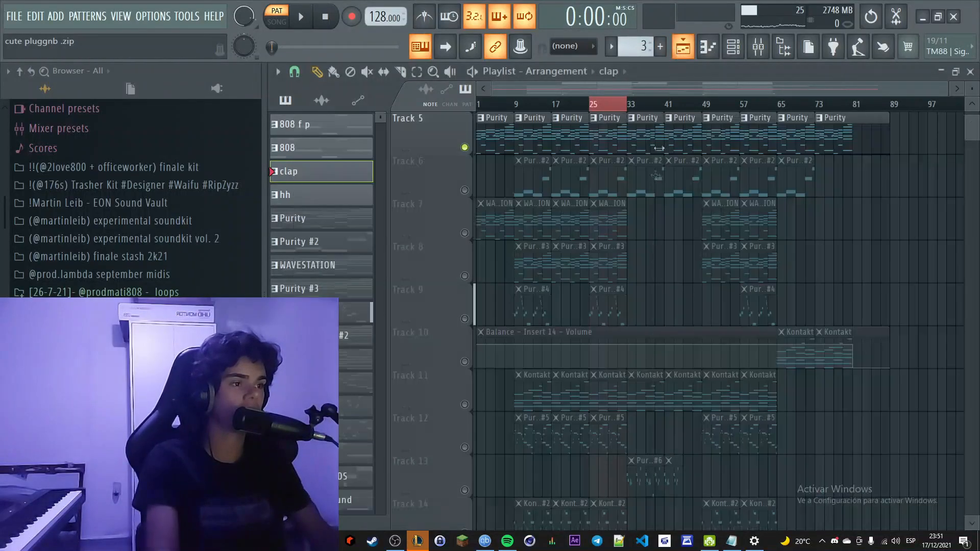
scroll(590, 307, "up", 4)
double_click(595, 312)
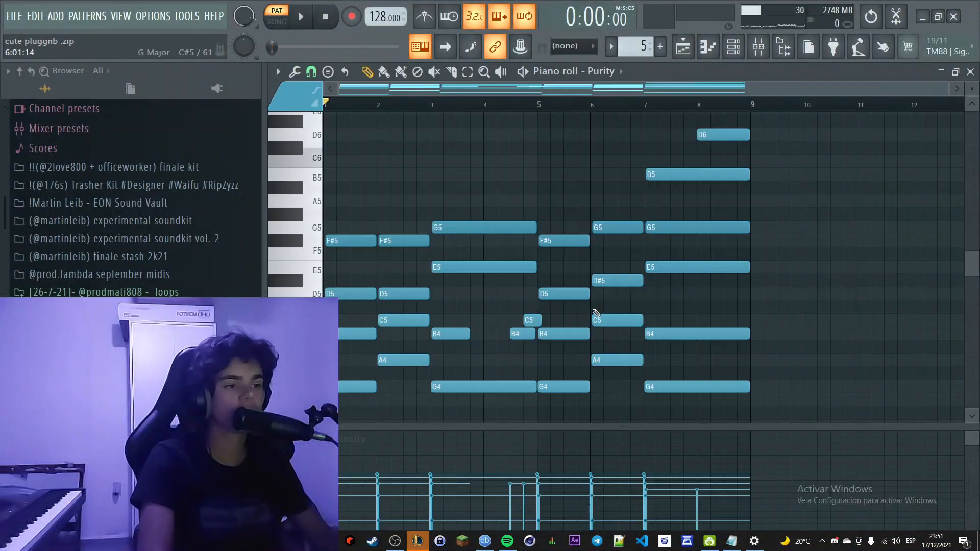
scroll(536, 266, "down", 5)
scroll(934, 234, "up", 5)
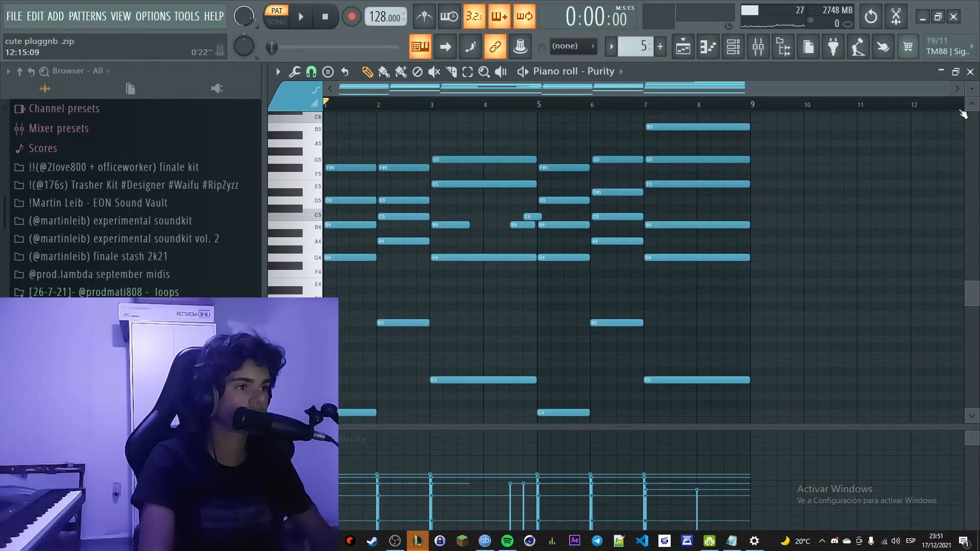
scroll(972, 88, "down", 2)
scroll(972, 88, "up", 2)
scroll(972, 88, "down", 1)
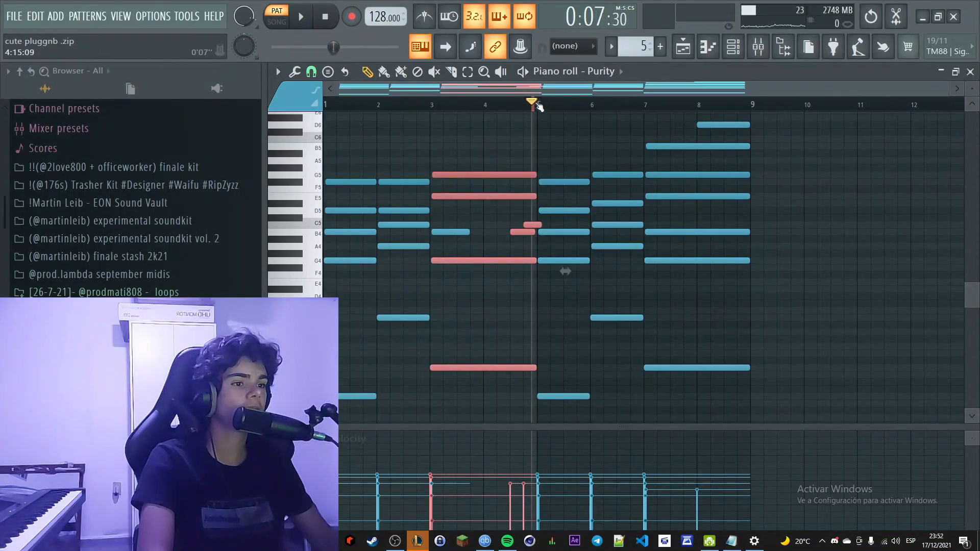
Go over the chord progression by marking the first six bars on the timeline, and clear the selection.
left_click_drag(539, 101, 541, 100)
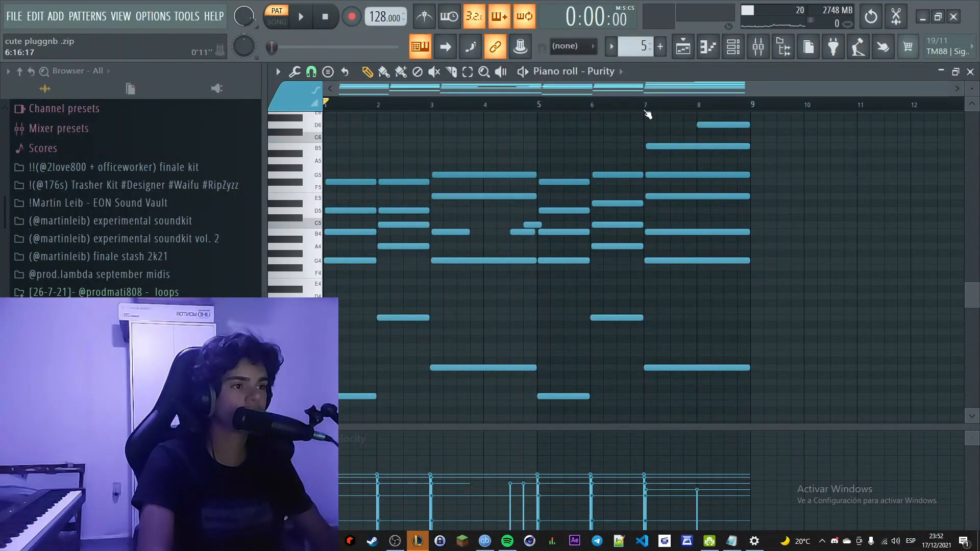
mouse_move(645, 105)
left_mouse_down()
mouse_move(752, 108)
mouse_move(324, 101)
left_mouse_up()
left_click(704, 105)
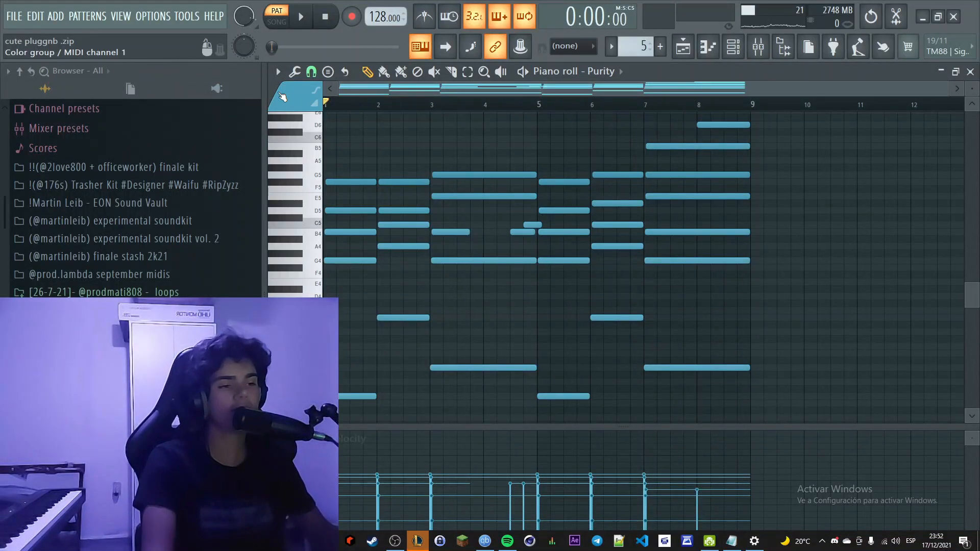
Examine the note starts of the first chords up close, and open and close the Strumizer.
scroll(309, 221, "up", 8)
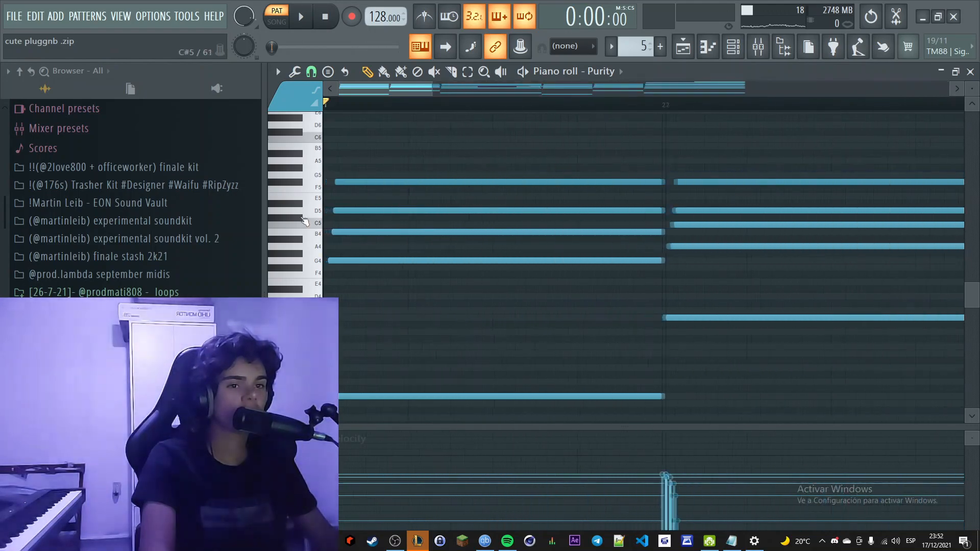
scroll(308, 221, "down", 8)
key("alt+s")
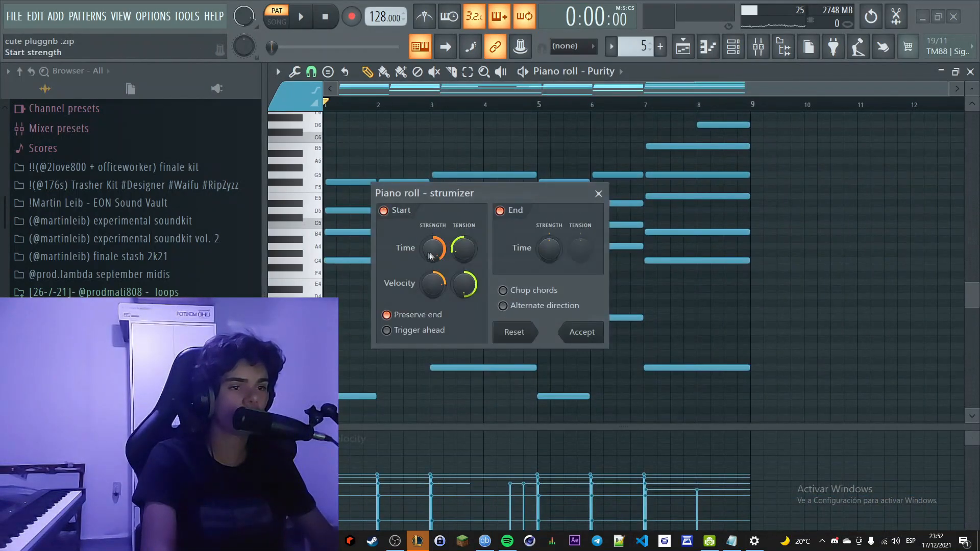
key("Return")
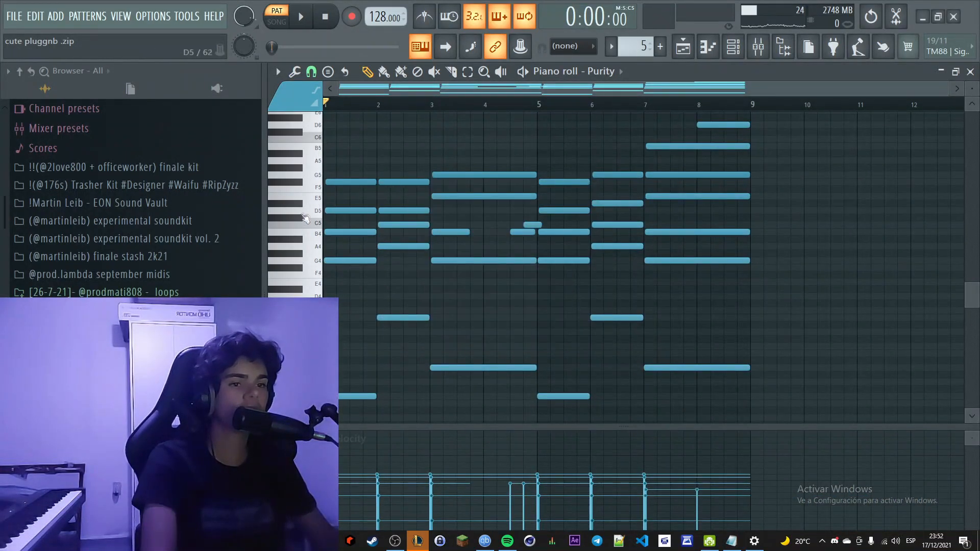
Mark the opening of bar 1 and move the first chord's G4, B4 and D5 notes to the bar start.
scroll(305, 219, "up", 8)
left_click(387, 103)
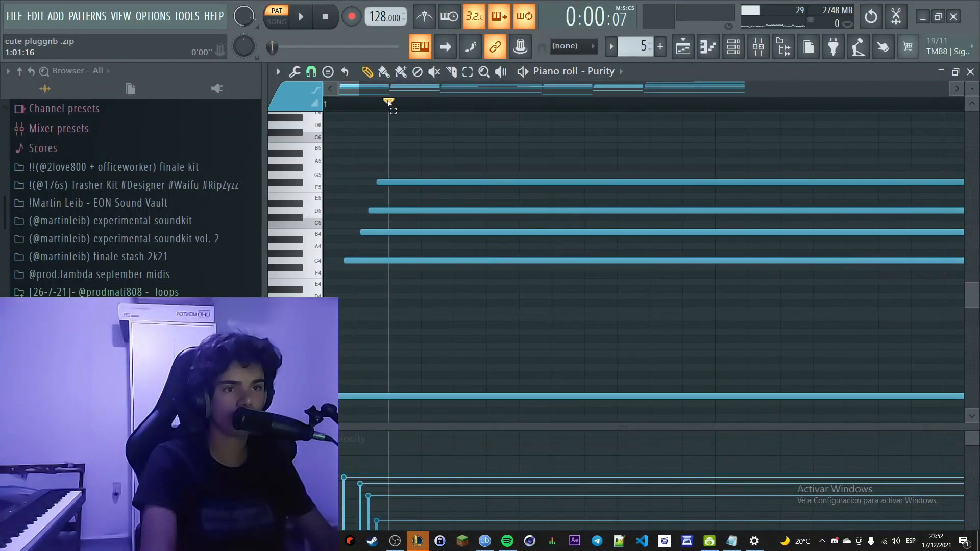
left_click_drag(387, 103, 327, 103)
left_click(365, 280)
left_click_drag(365, 261, 343, 261)
left_click_drag(383, 234, 347, 233)
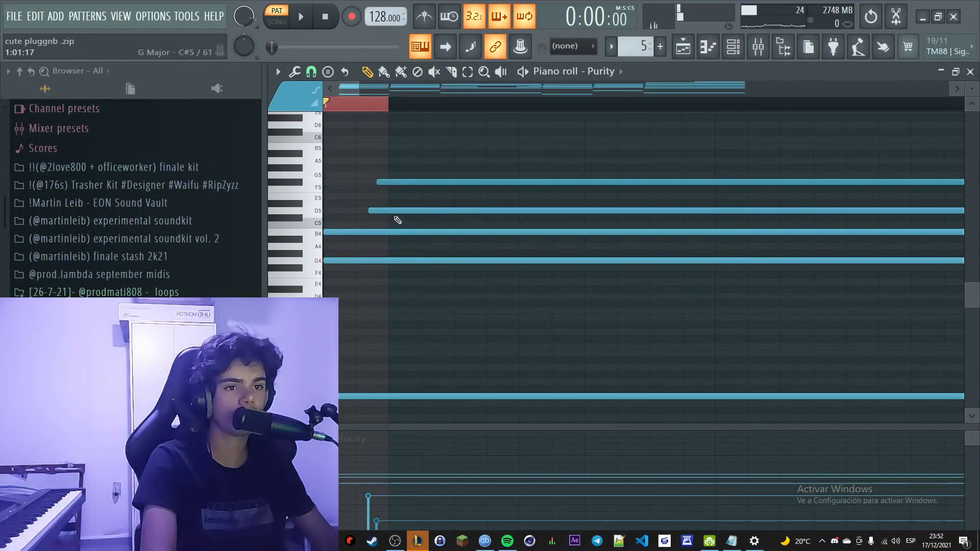
left_click_drag(394, 210, 349, 211)
Undo the moves of the first chord's notes, using the project history to restore their staggered starts.
key("ctrl+z")
scroll(50, 161, "up", 2)
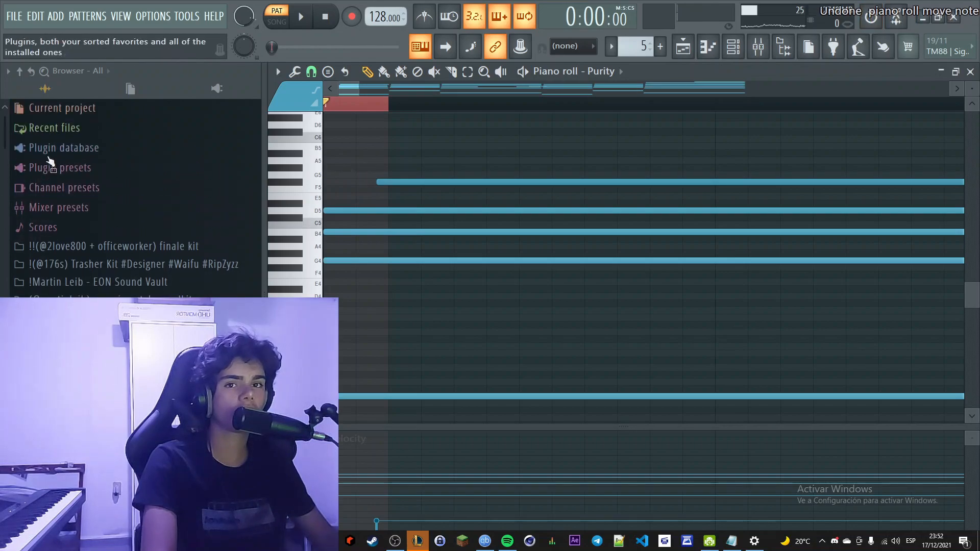
left_click(85, 110)
left_click(59, 128)
scroll(102, 286, "down", 5)
scroll(145, 245, "down", 10)
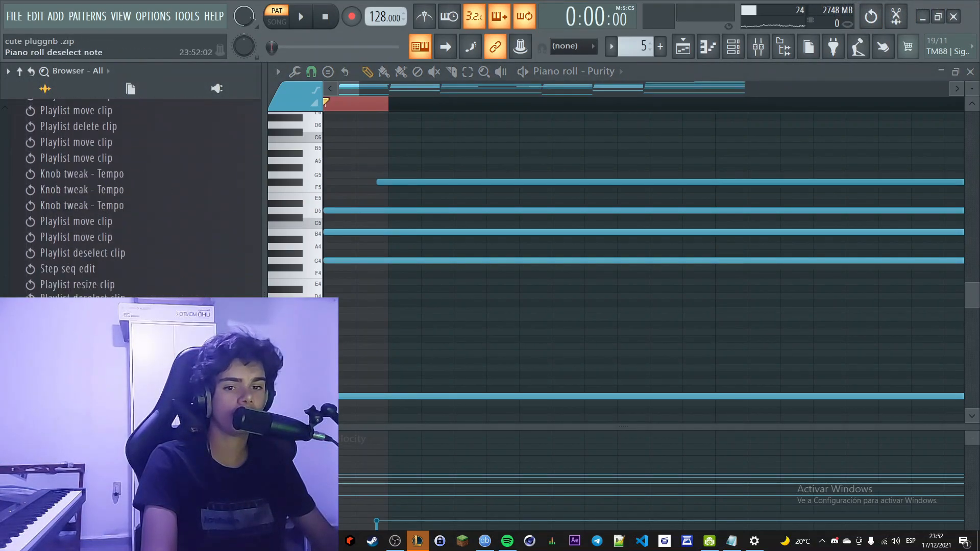
key("ctrl+z")
left_click(153, 206)
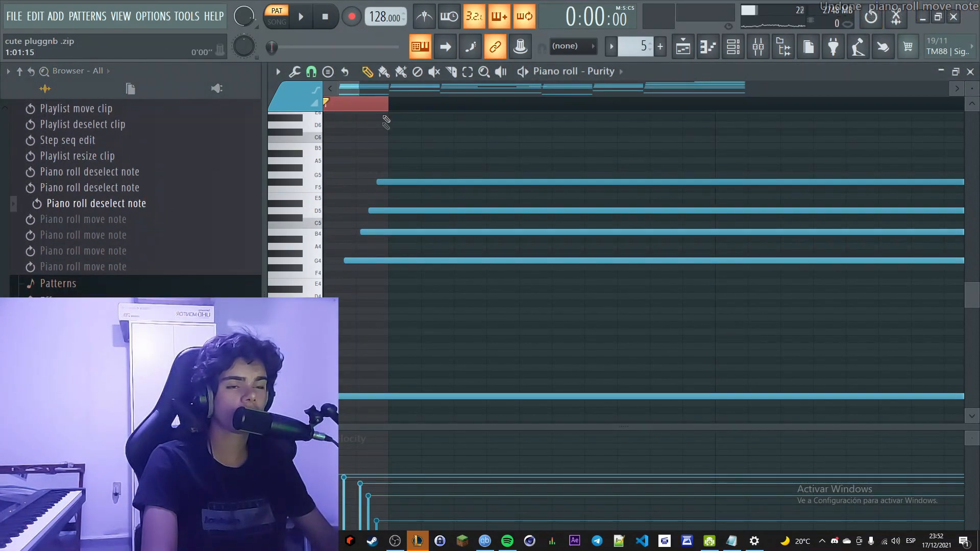
View the Strumizer settings for the Purity chords, close them without applying, and briefly play the first chord.
scroll(377, 171, "down", 5)
key("alt+s")
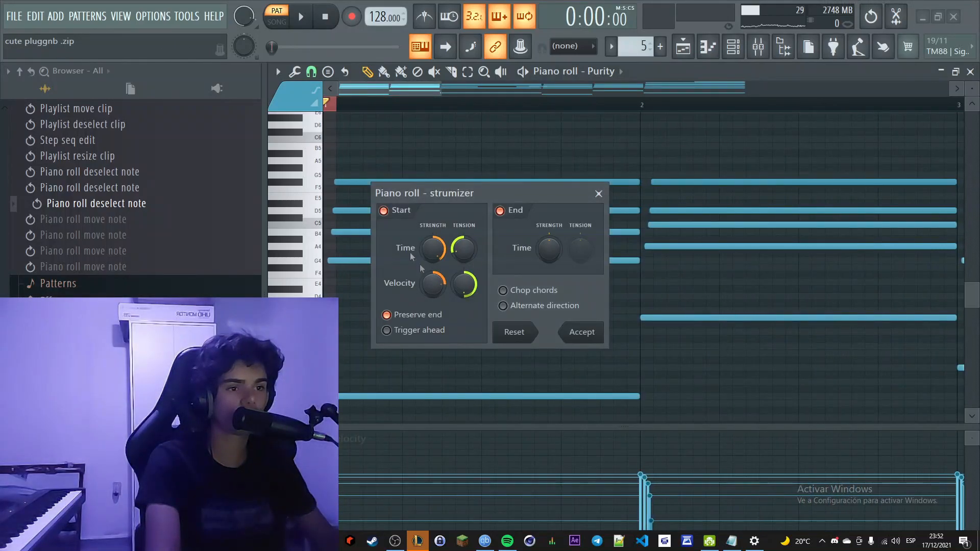
key("Escape")
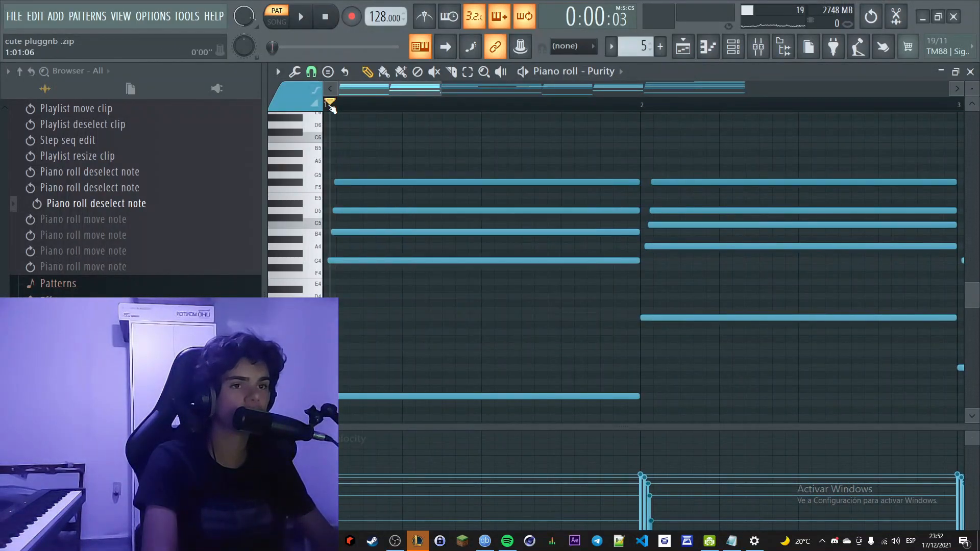
key("space")
key("space")
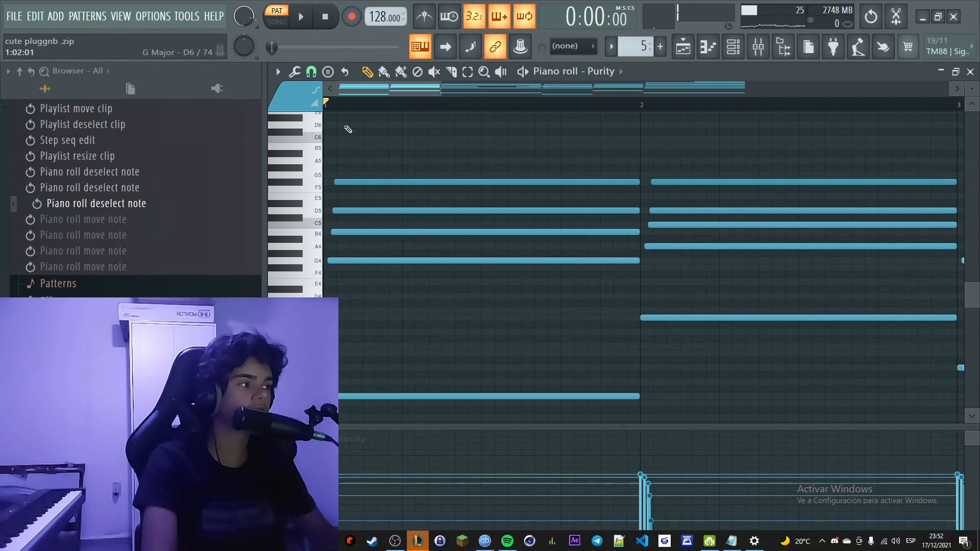
Select the first chord's four upper notes and move them together so that G4 starts at bar 1.
left_click(468, 73)
left_click_drag(620, 153, 431, 334)
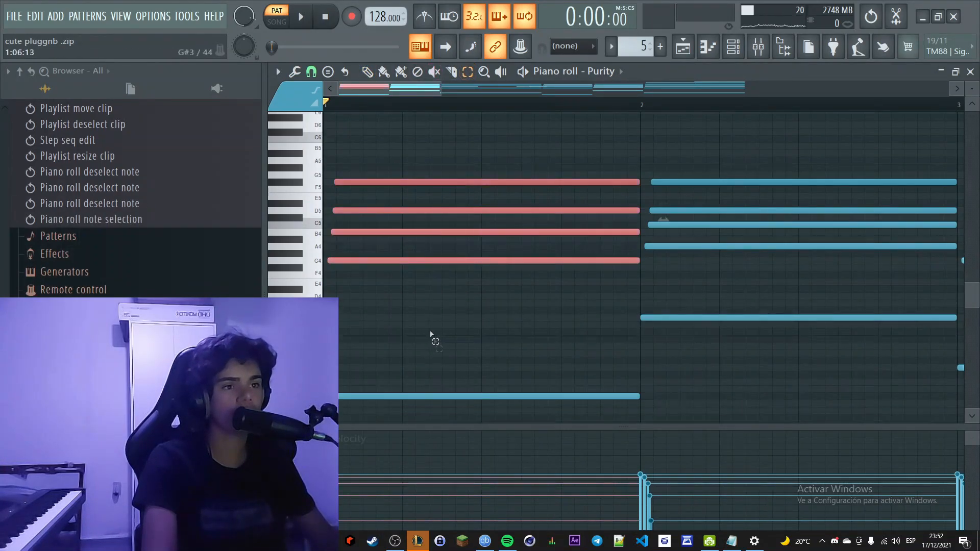
left_click_drag(357, 179, 353, 179)
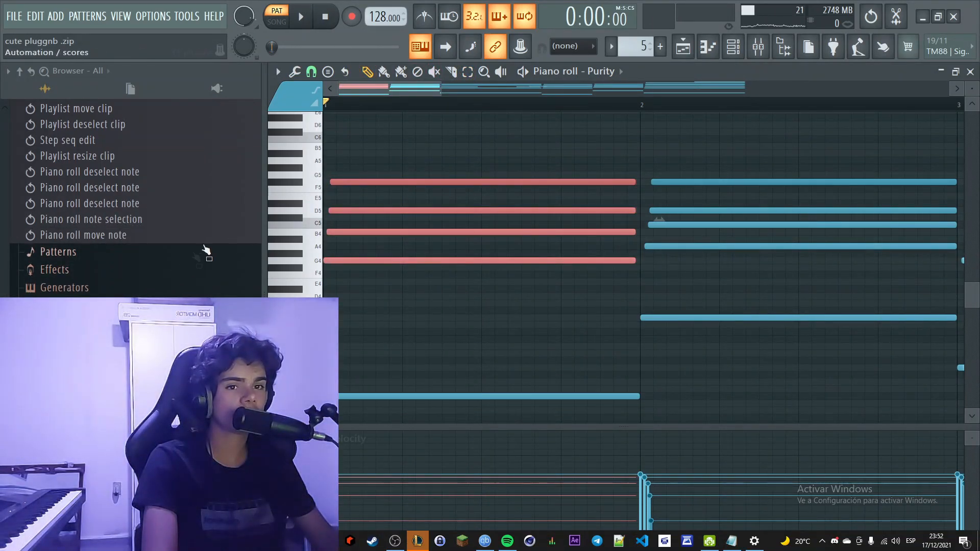
Deselect the notes, align the first chord's B4, D5 and F#5 with the start of bar 1, and play it.
key("ctrl+d")
left_click_drag(340, 231, 336, 231)
left_click_drag(338, 210, 340, 182)
key("space")
key("space")
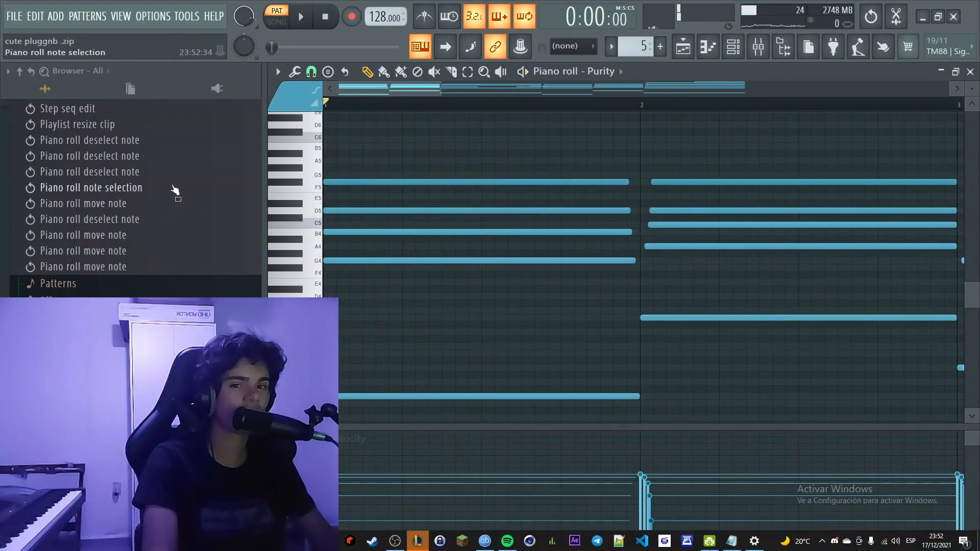
Restore the first chord's staggered note starts from the project history, deselect its notes, and play the chord.
left_click(175, 187)
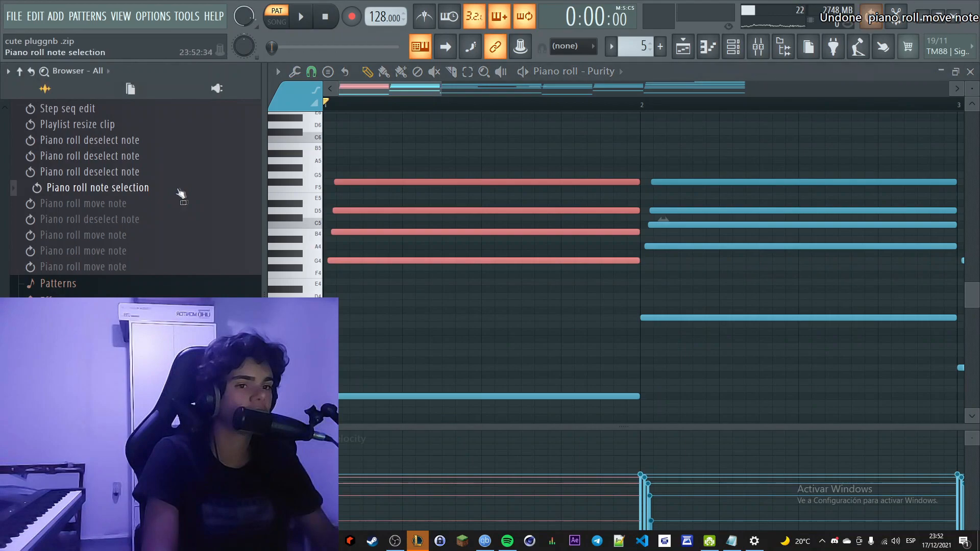
key("space")
left_click(401, 144)
key("space")
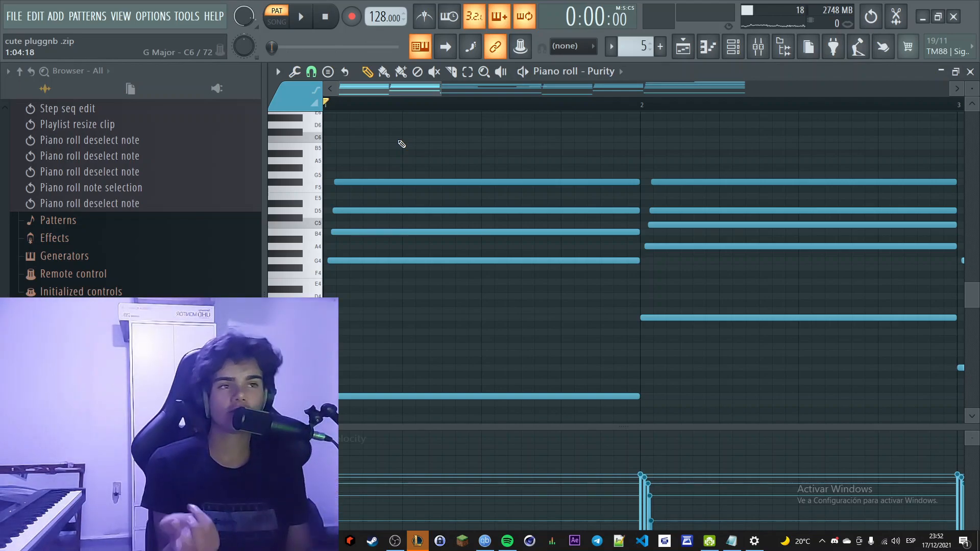
Try a velocity change on the first chord's notes, undo it, and play the chord.
scroll(417, 415, "down", 3)
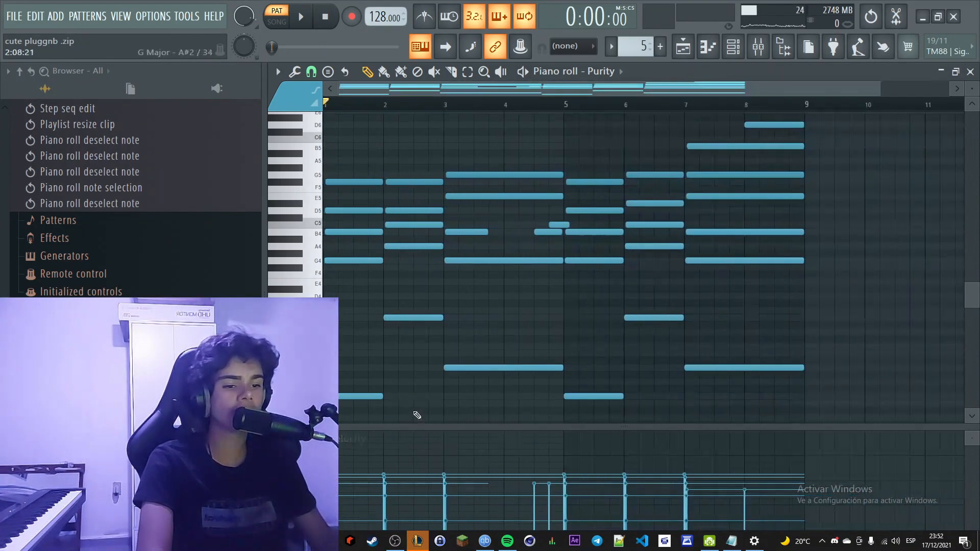
scroll(427, 309, "up", 5)
left_click_drag(390, 95, 380, 95)
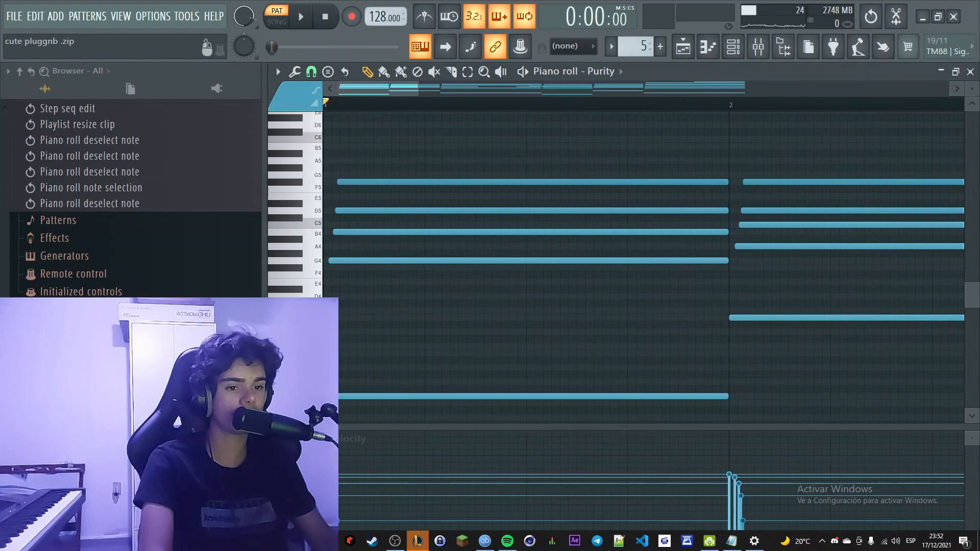
left_click_drag(339, 479, 326, 471)
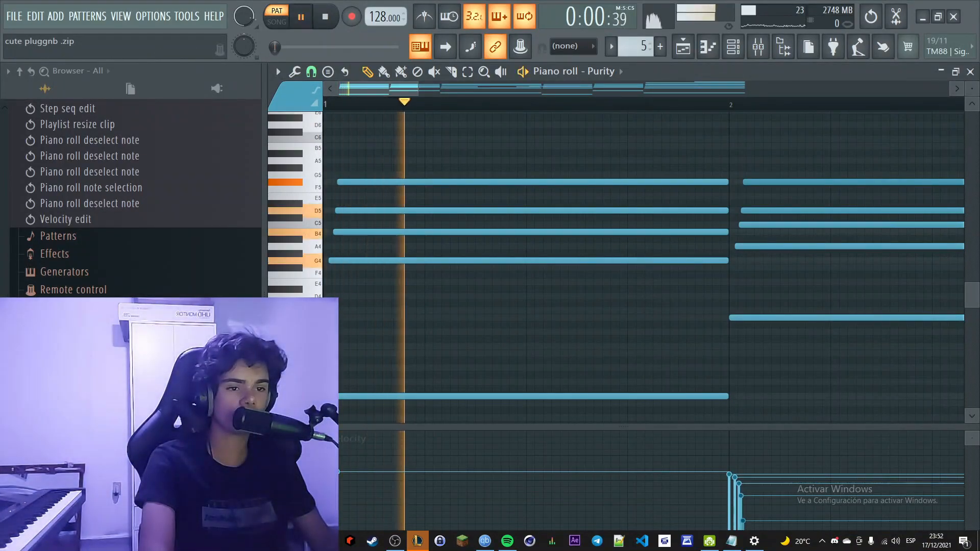
key("ctrl+z")
key("space")
key("space")
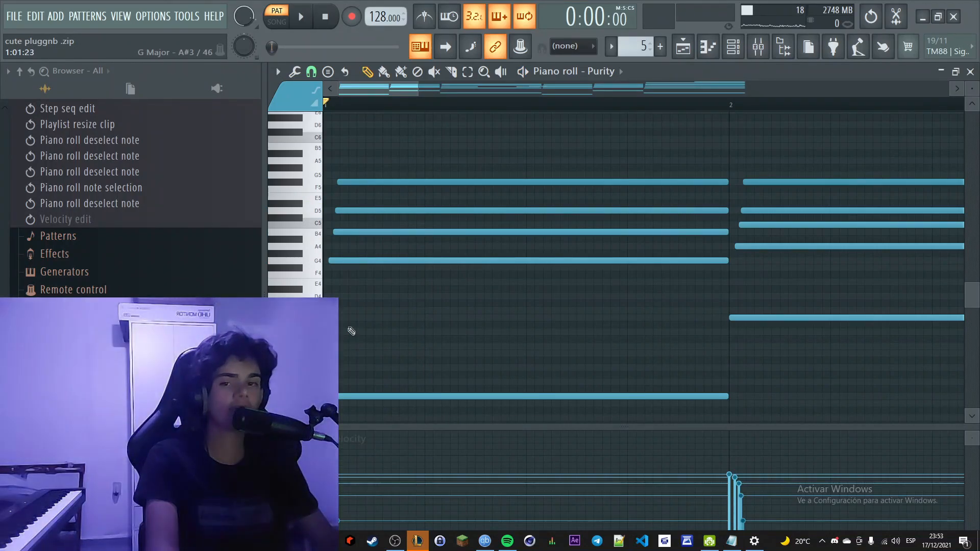
Play the whole eight-bar Purity chord progression and stop it.
scroll(353, 327, "down", 5)
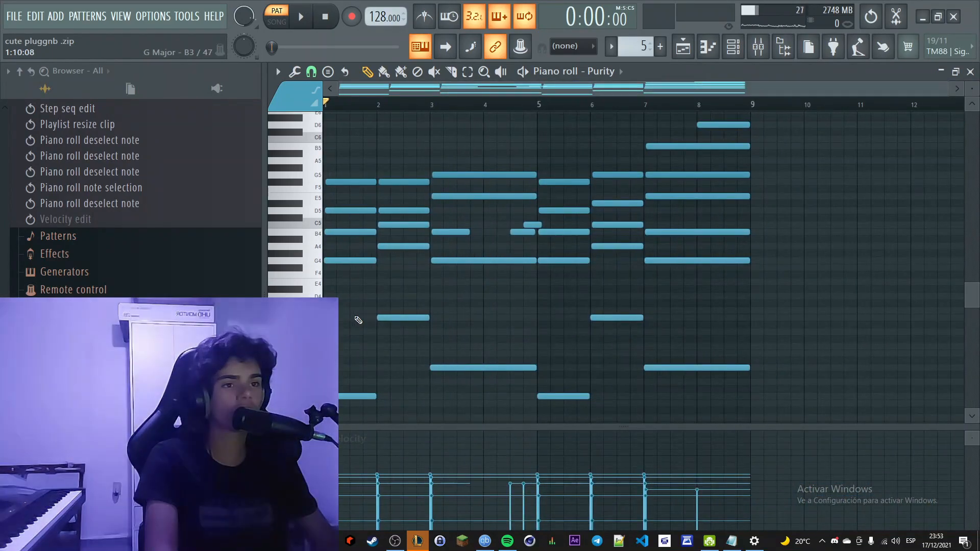
key("space")
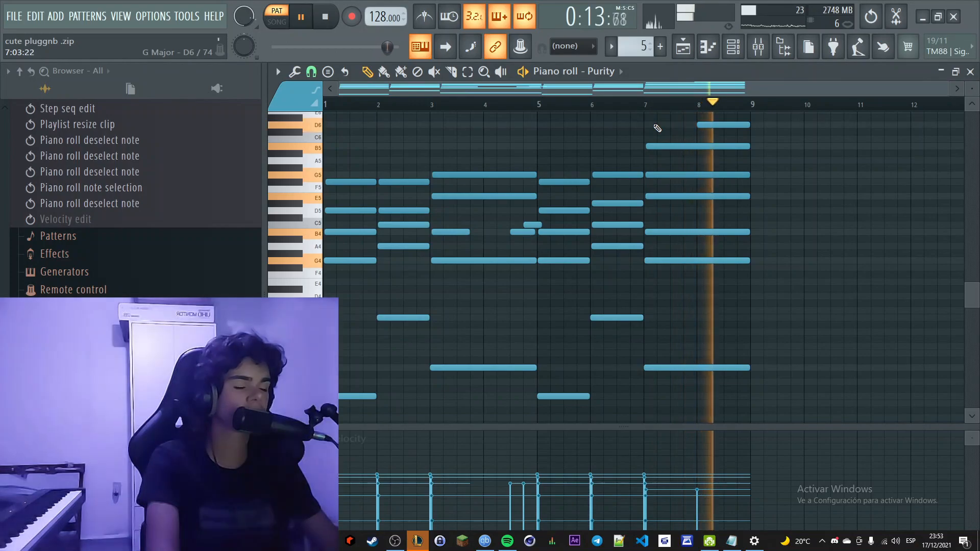
key("space")
Unmute track 6 in the playlist so that the Purity #2 clips are active alongside the chords.
left_click(684, 55)
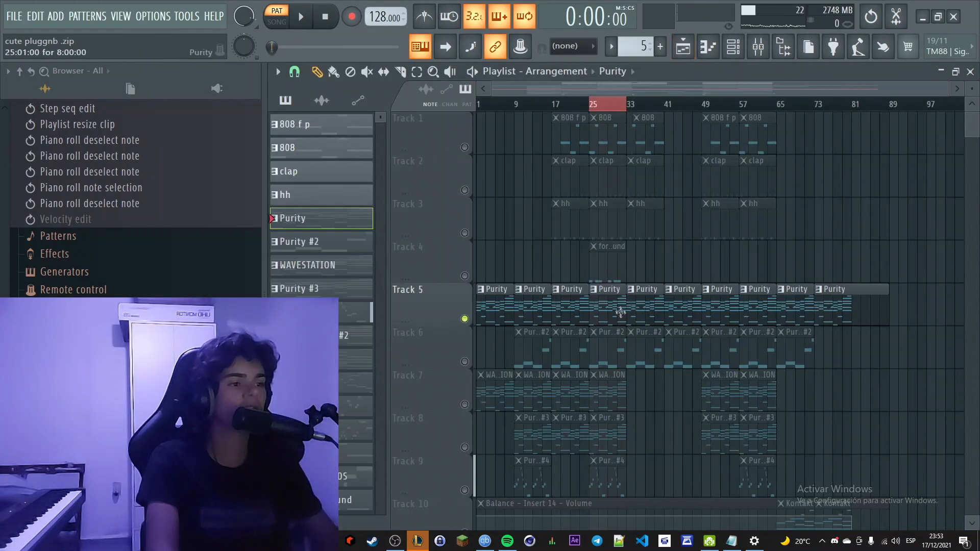
left_click(465, 363)
scroll(603, 353, "up", 3)
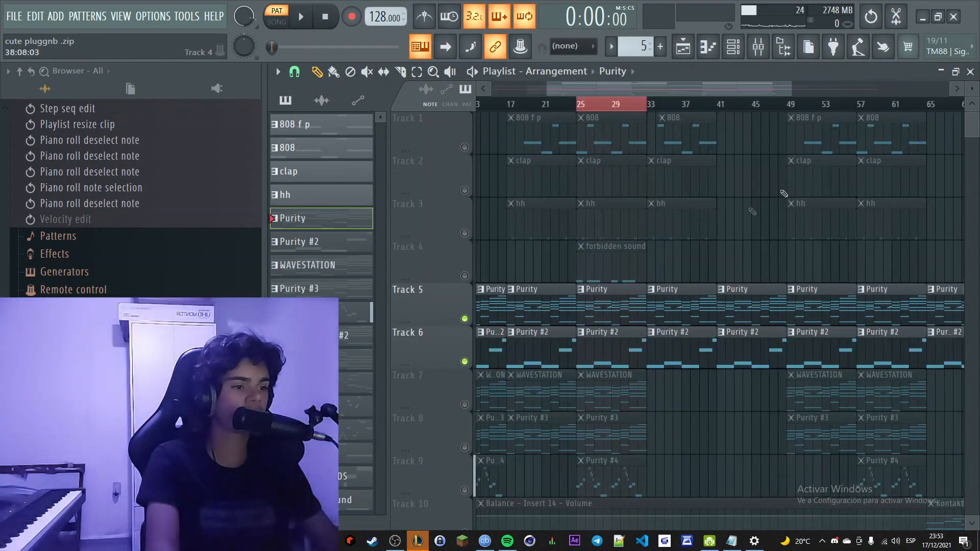
Show the Strings preset list of the Purity #2 instrument with ST Slow Strings selected, and close the instrument.
left_click(735, 48)
left_click(519, 285)
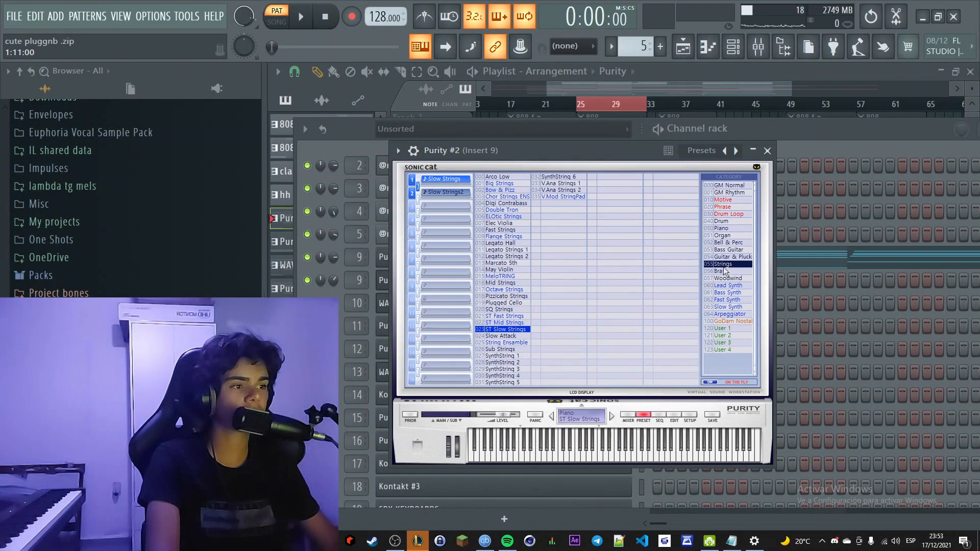
left_click(769, 151)
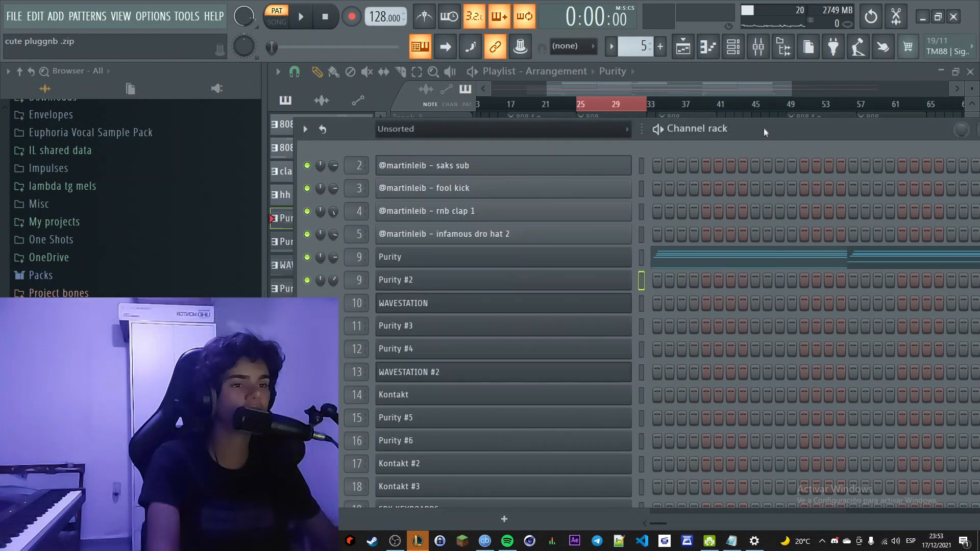
Add a new Xpand!2 instrument channel below SRX KEYBOARDS.
left_click_drag(764, 130, 763, 75)
scroll(528, 389, "down", 2)
left_click(503, 464)
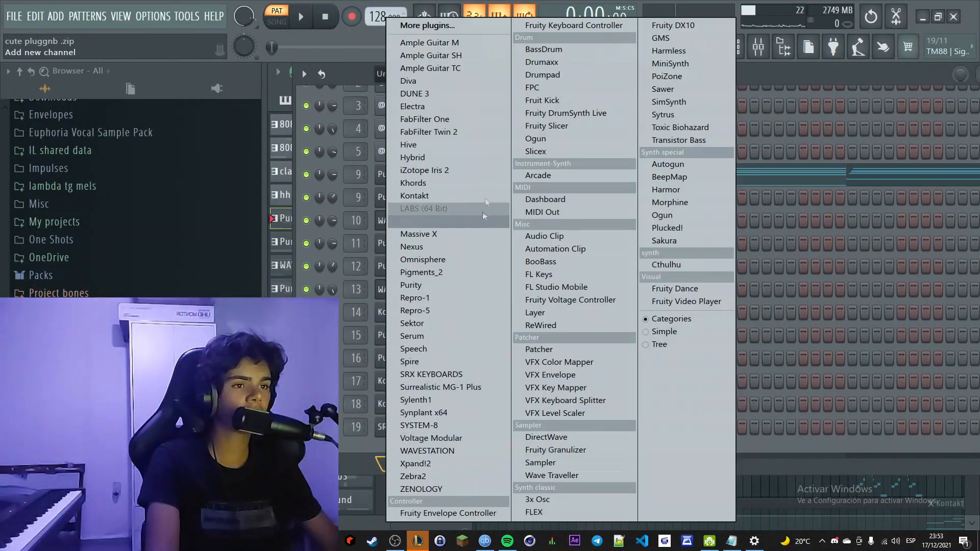
left_click(445, 463)
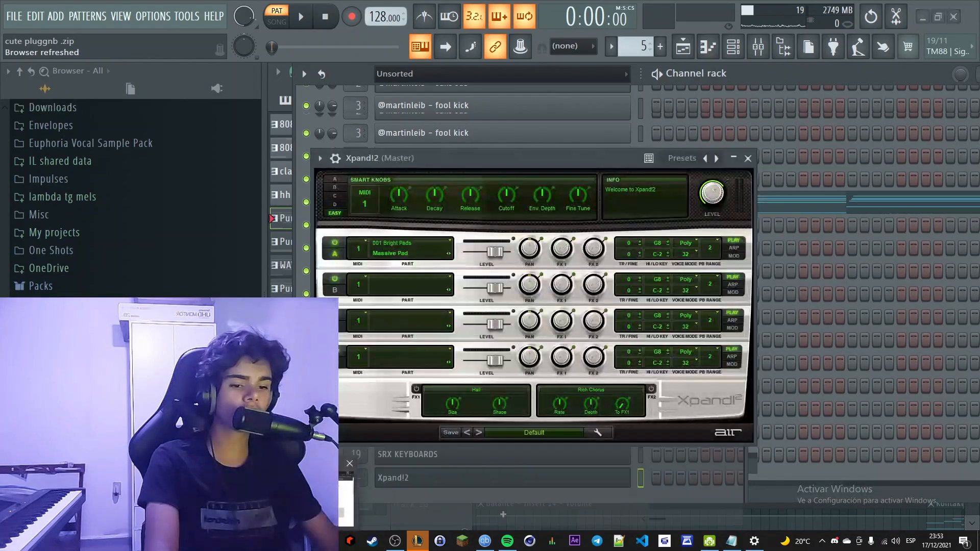
Switch to the web browser and open pluginboutique.com in a new tab.
key("alt+Tab")
key("ctrl+t")
type("pluginboutique.com/")
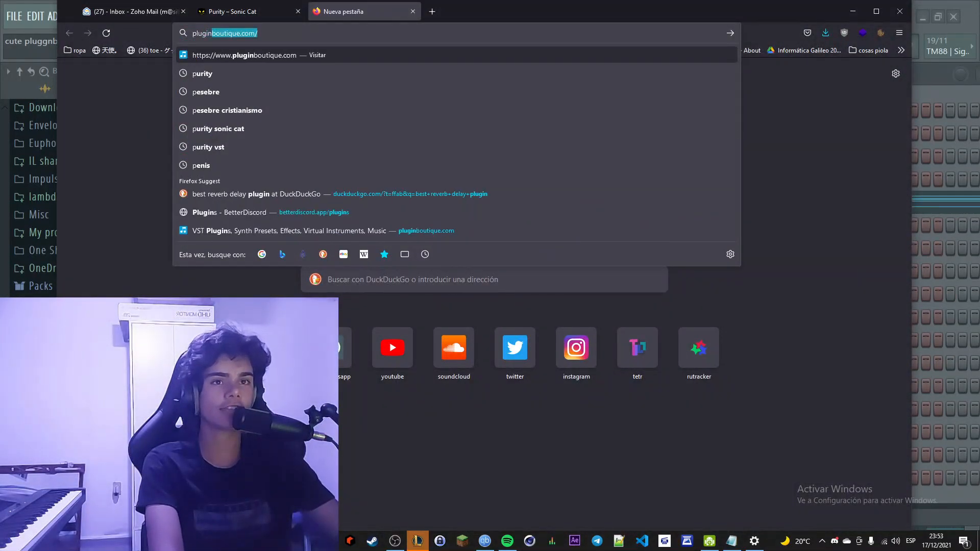
key("Return")
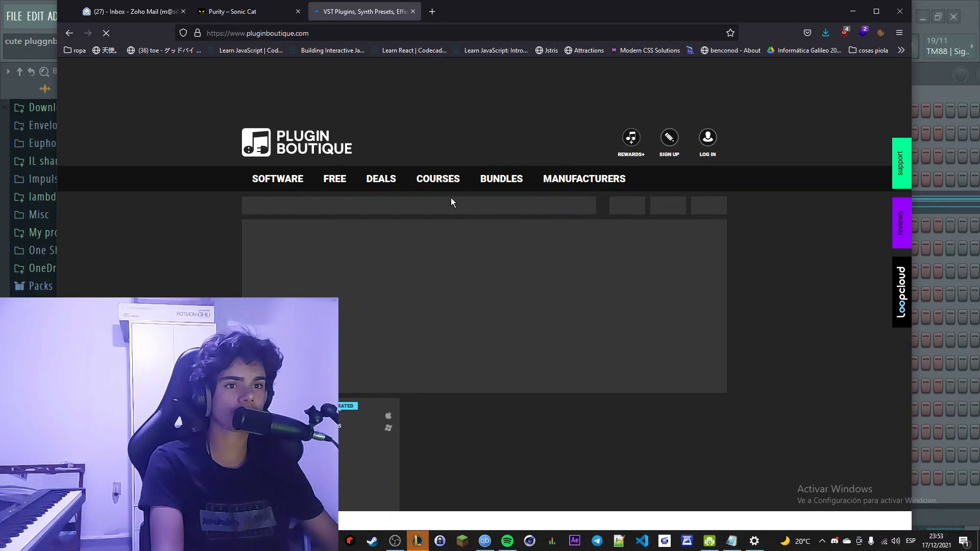
Find the Xpand!2 product page, highlight its sale price, and return to FL Studio.
scroll(451, 199, "down", 3)
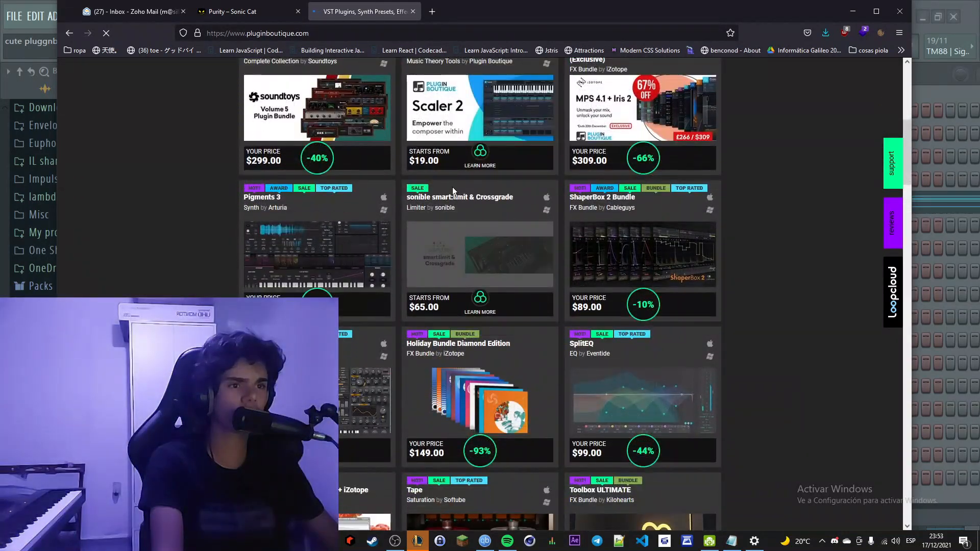
scroll(452, 186, "down", 20)
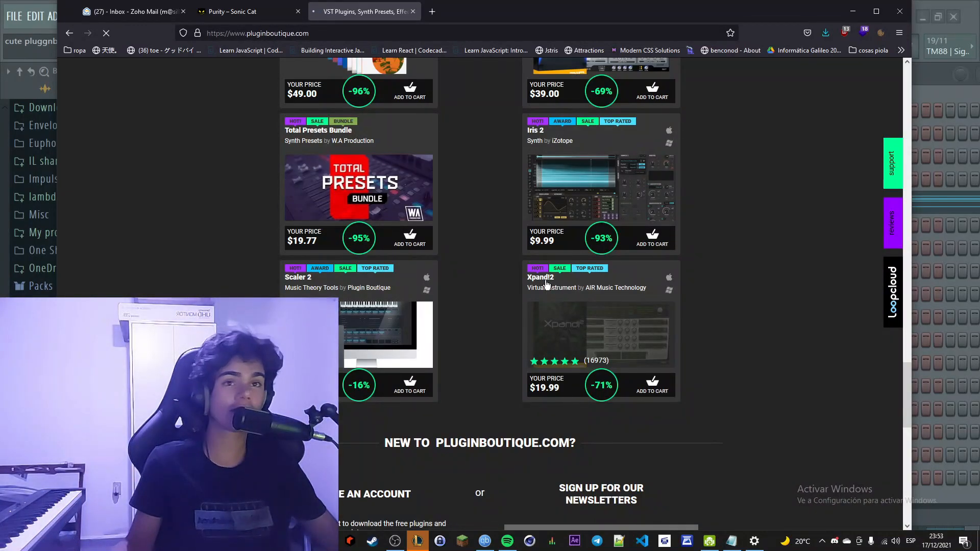
left_click(545, 282)
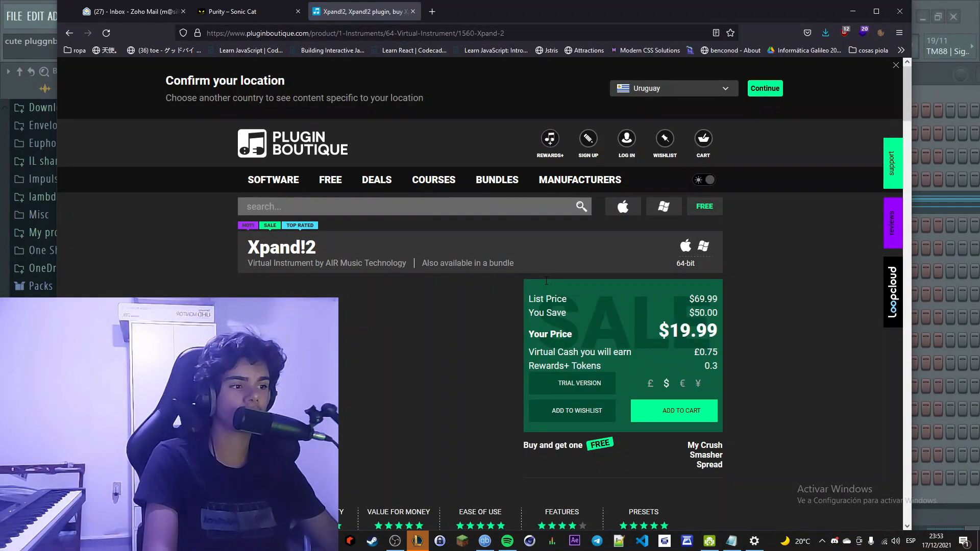
double_click(682, 329)
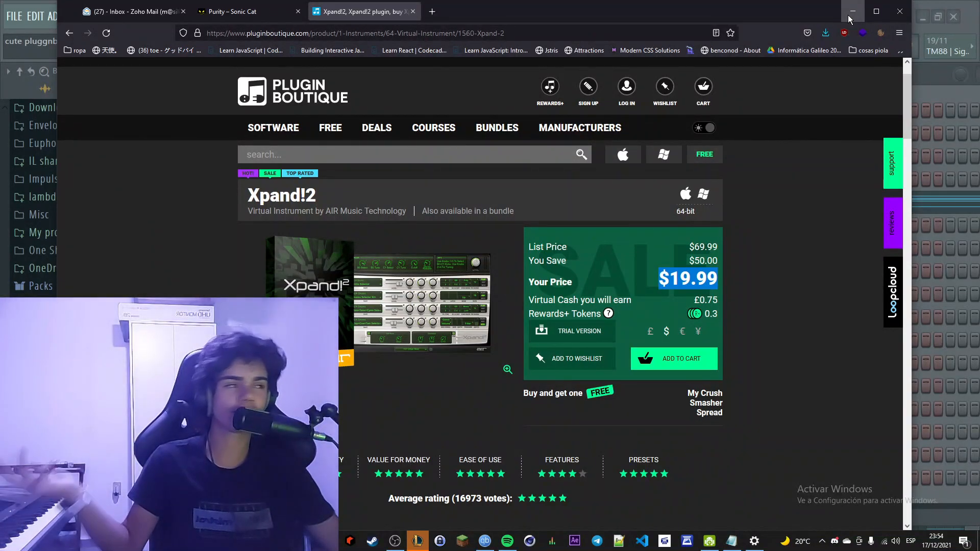
left_click(849, 16)
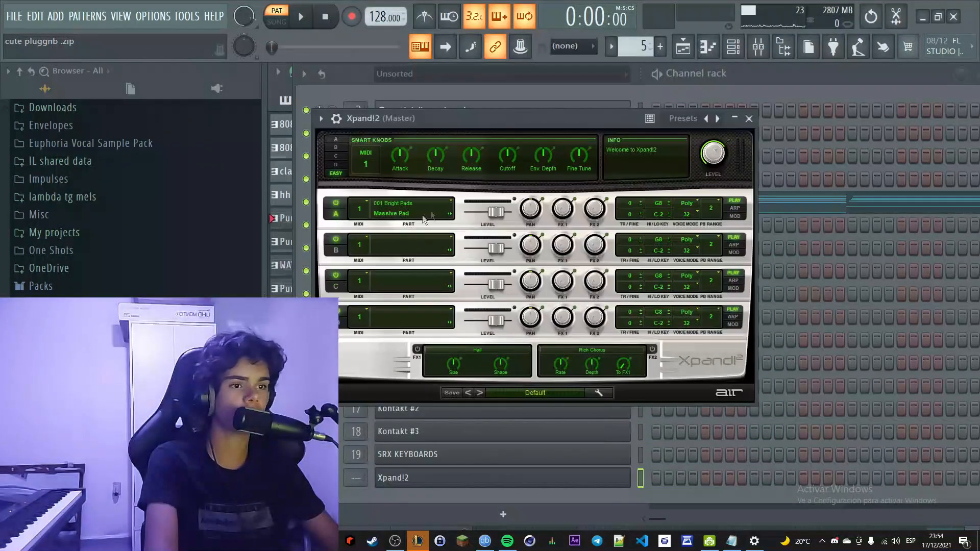
Load the +02 Big Soft Strings preset from the 16 Strings category in Xpand!2.
left_click(523, 394)
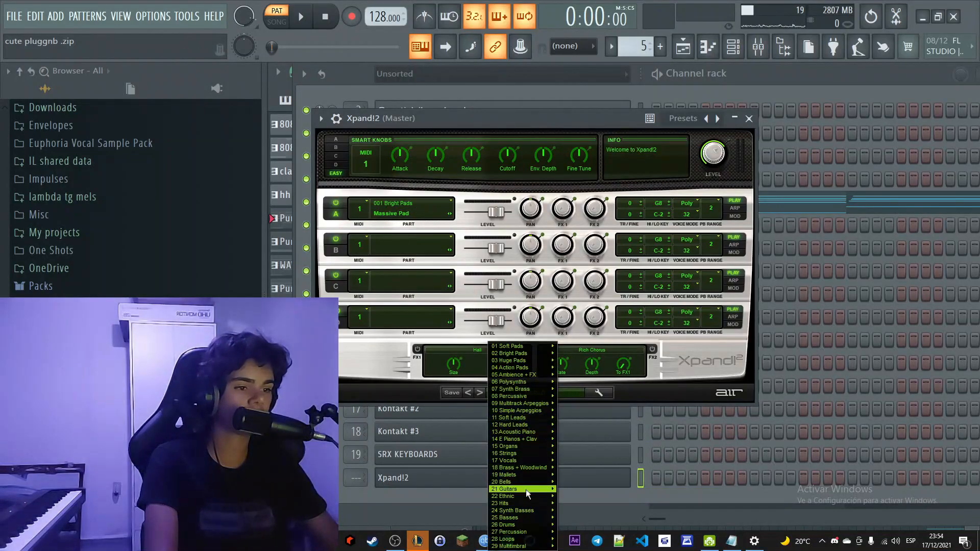
mouse_move(523, 488)
mouse_move(510, 453)
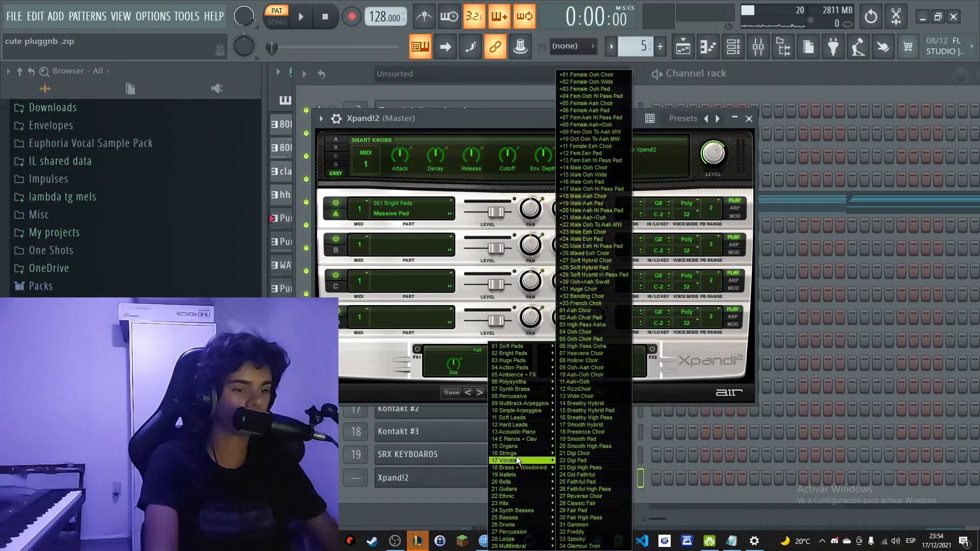
left_click(607, 82)
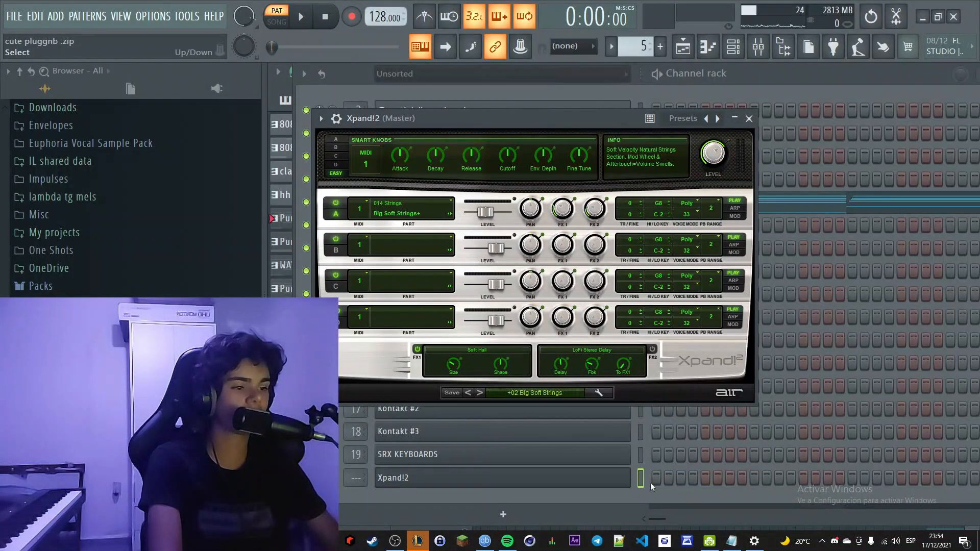
left_click(650, 482)
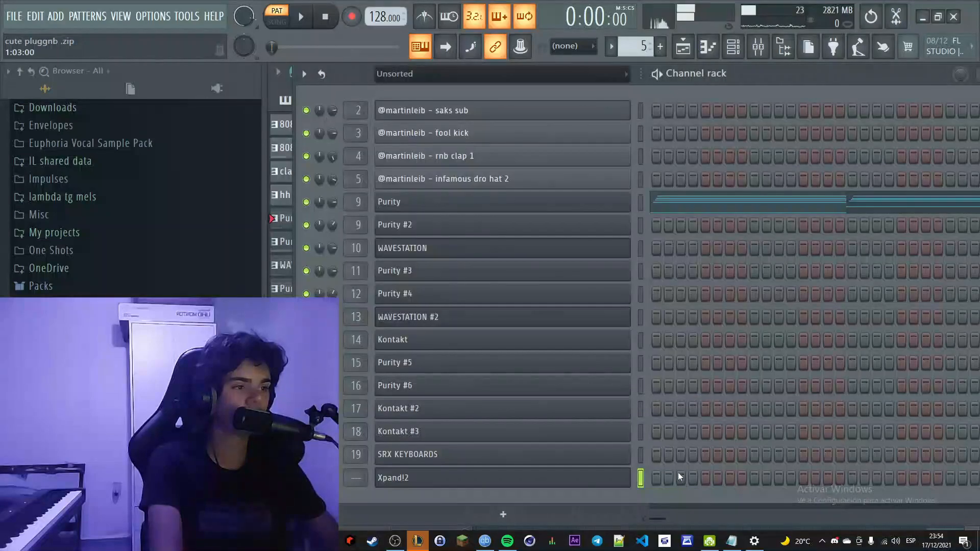
Reopen Xpand!2, browse its Strings presets without choosing another one, and close the instrument.
left_click(627, 478)
left_click(541, 395)
mouse_move(537, 447)
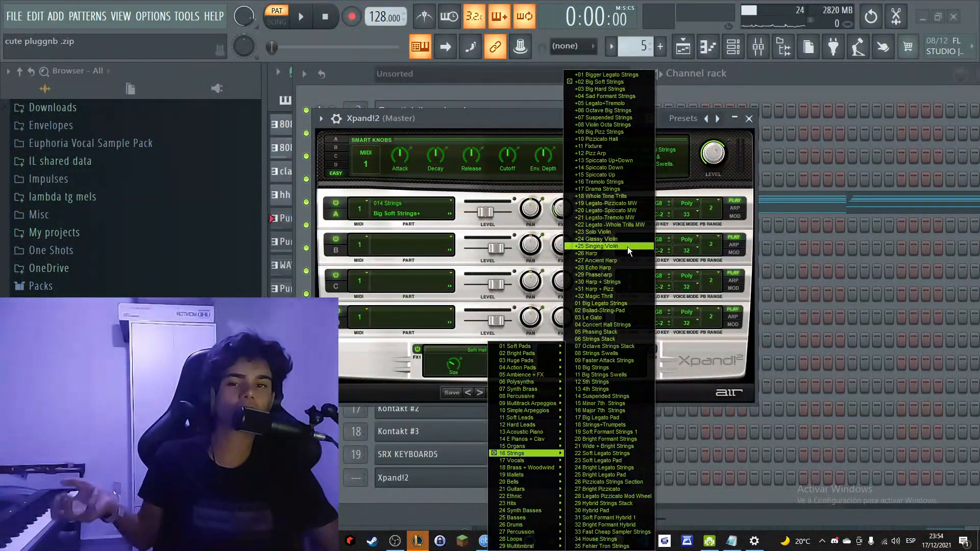
left_click(879, 355)
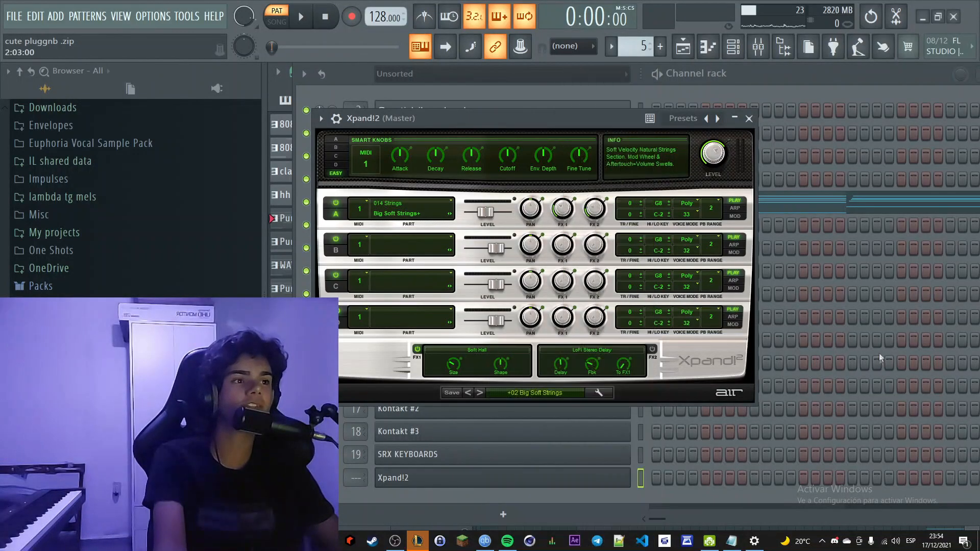
left_click(748, 119)
Play the Purity and Purity #2 tracks in the arrangement from bar 25, then stop playback.
left_click(683, 46)
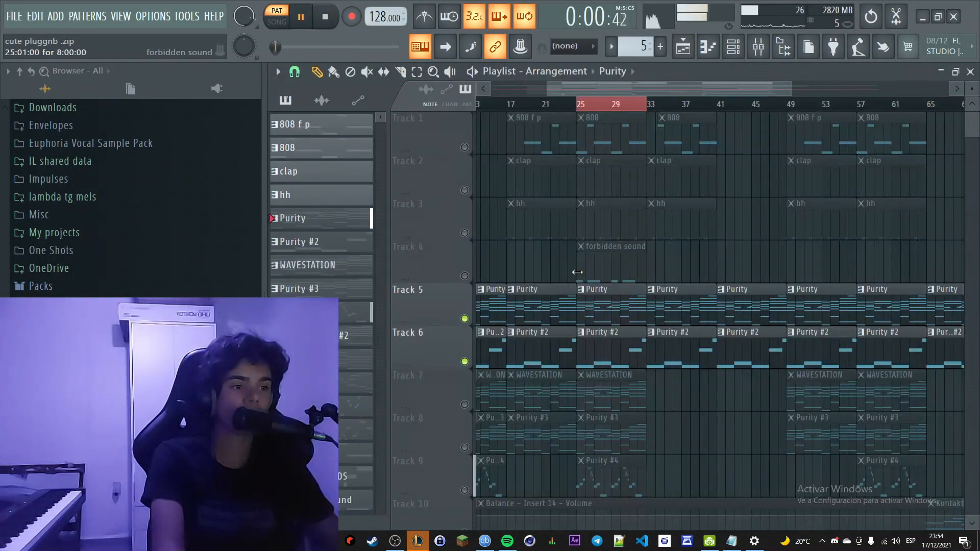
left_click(578, 108)
left_click(733, 47)
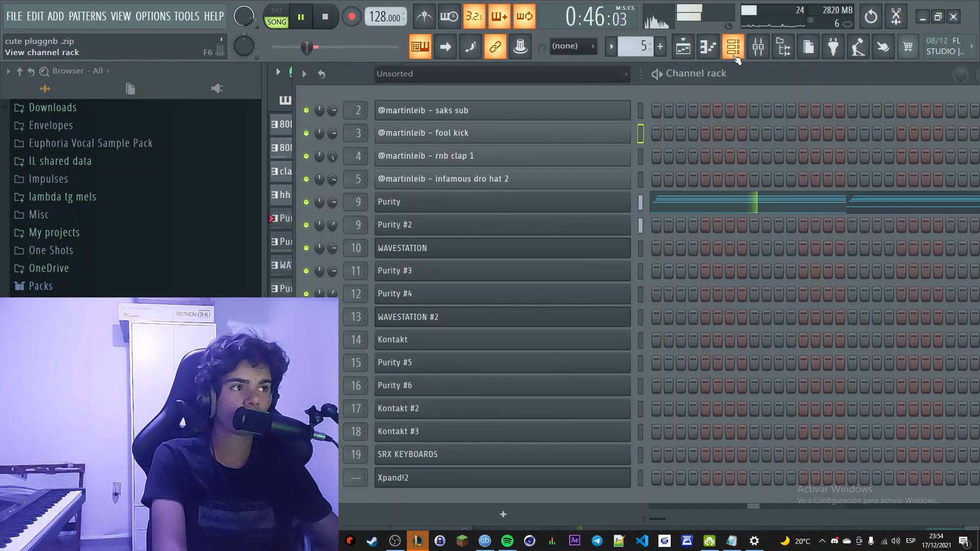
key("space")
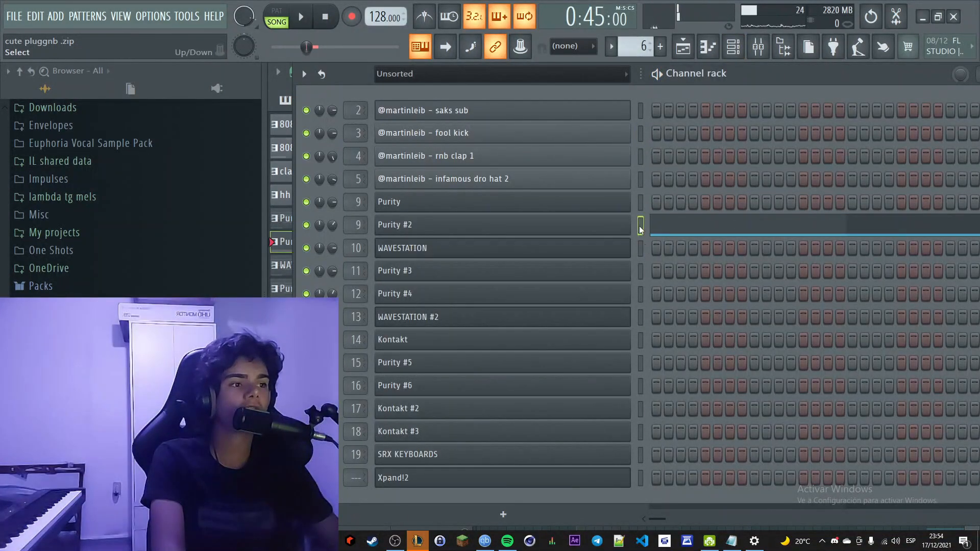
Try the Purity #2 pattern's notes on the Xpand!2 channel from bar 25, and move them back to Purity #2.
left_click(640, 478)
key("space")
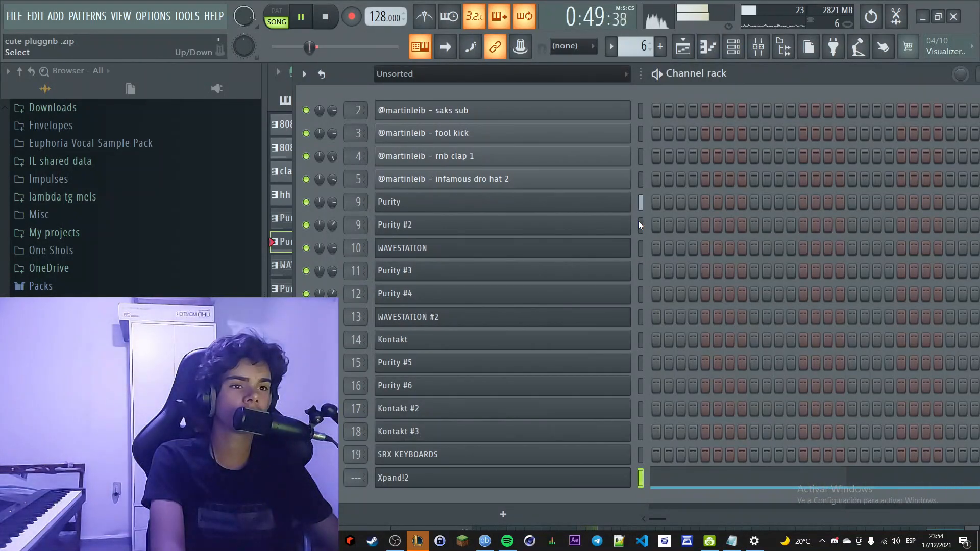
key("space")
left_click(640, 225)
Unmute track 7 in the playlist, which holds the WAVESTATION clips.
left_click(679, 51)
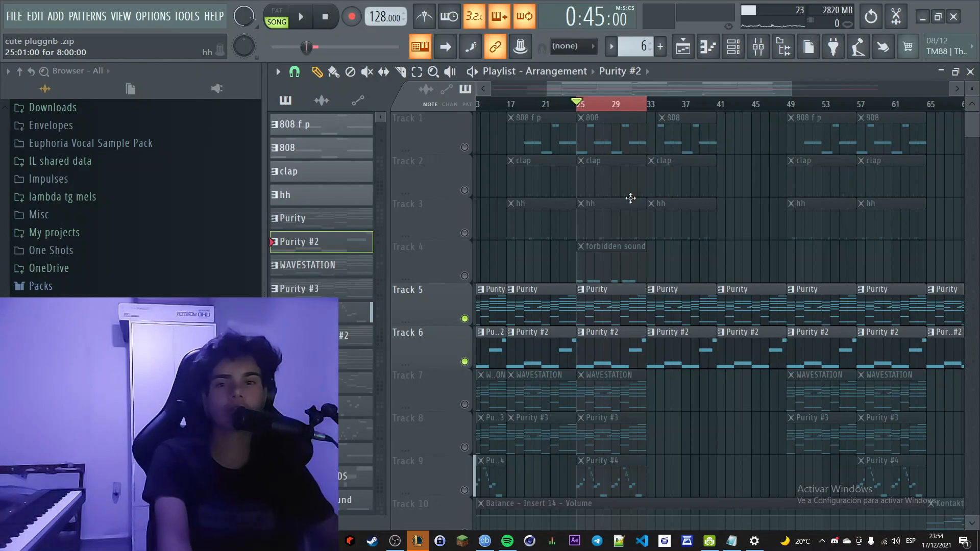
scroll(601, 358, "up", 4)
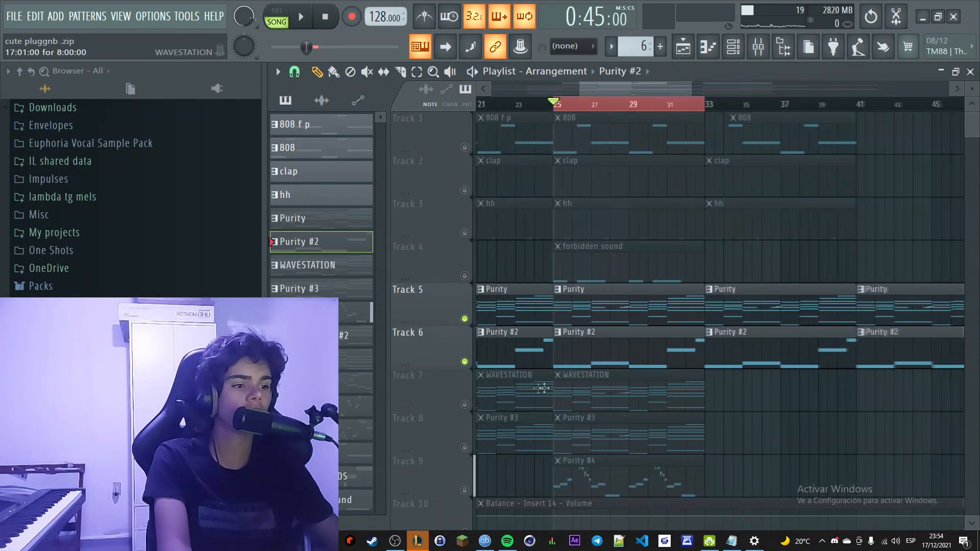
left_click(465, 404)
Open the notes of the WAVESTATION clip at bar 25 and show the instrument with its Delicate Pad preset.
double_click(573, 390)
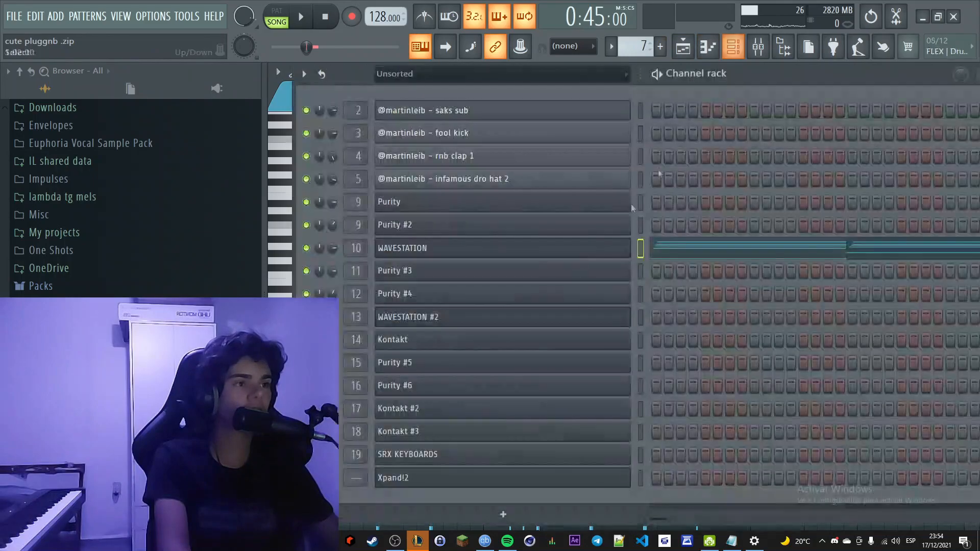
left_click(733, 46)
left_click(530, 254)
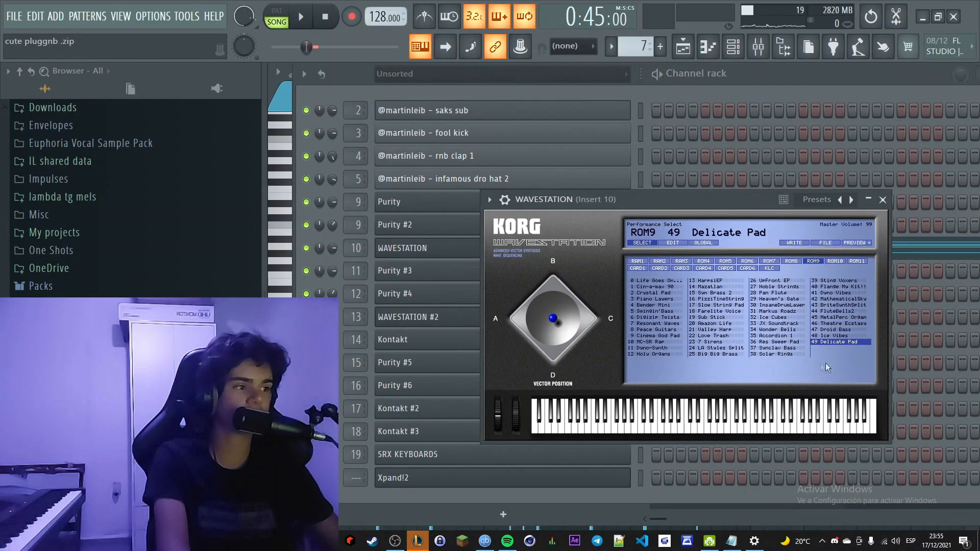
Play the WAVESTATION chord notes on their own in pattern mode from bar 3, then stop playback.
key("Escape")
left_click(766, 245)
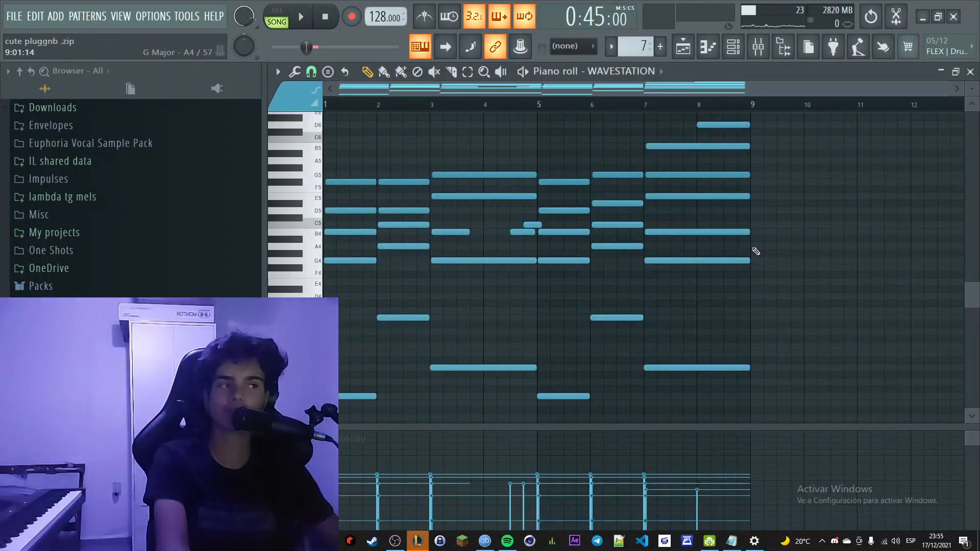
key("space")
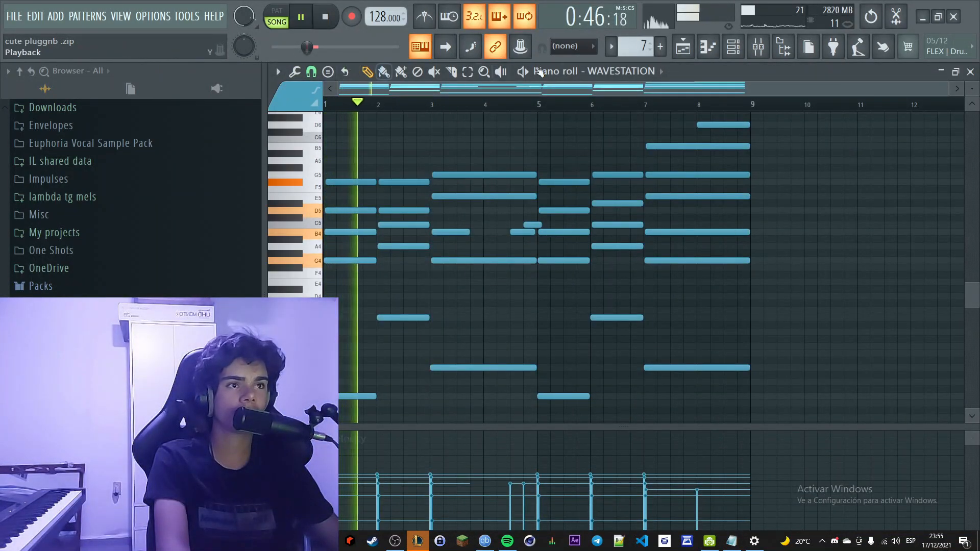
left_click(276, 16)
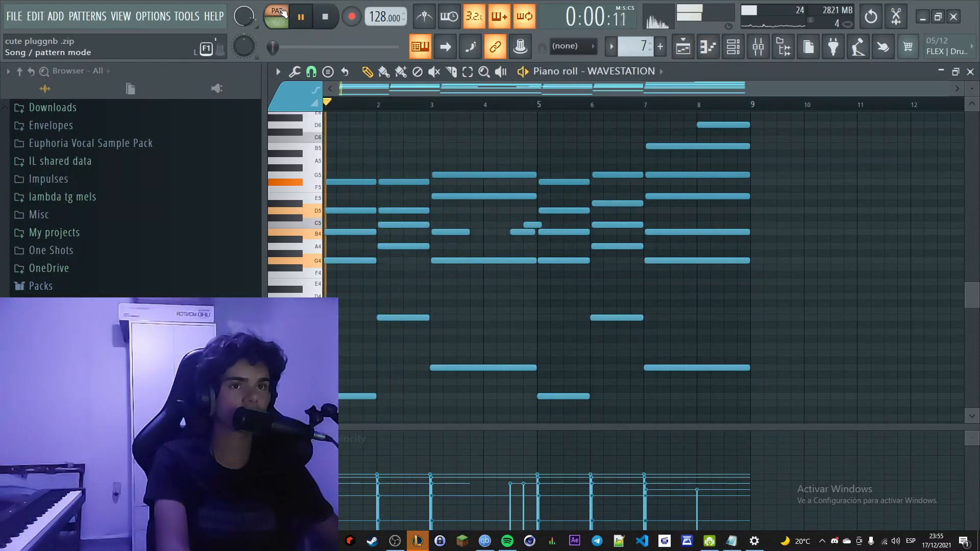
left_click(432, 103)
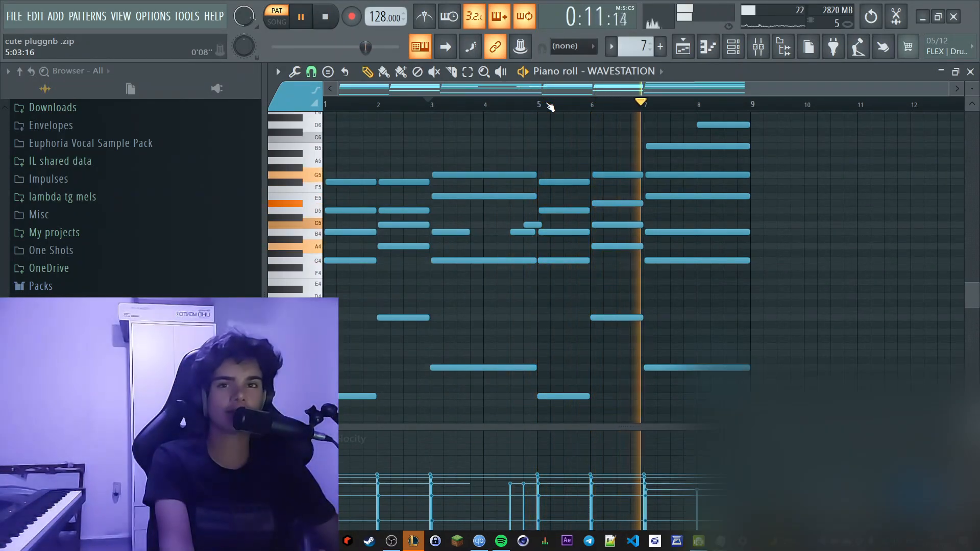
key("space")
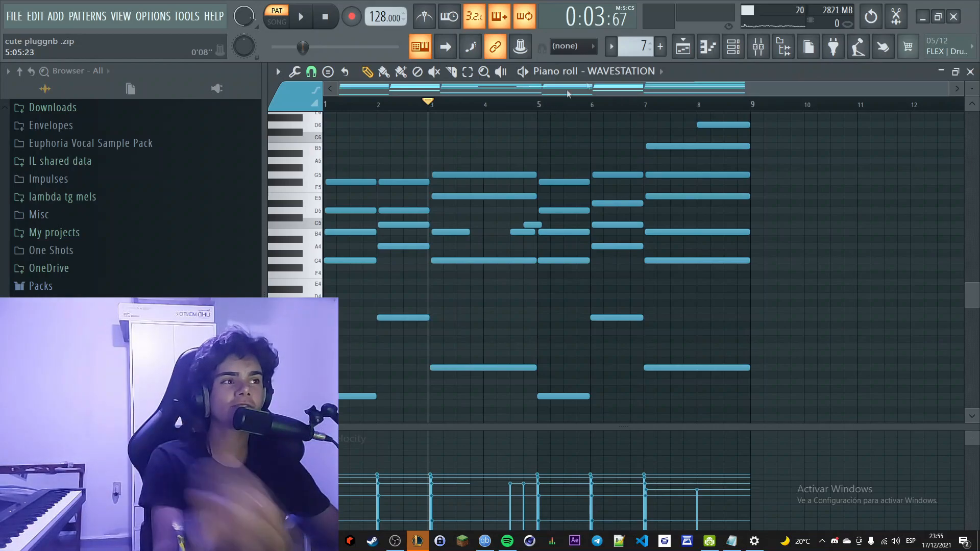
Mute track 6 in the playlist, unmute track 8 with the Purity #3 clips, and play the arrangement from bar 25.
left_click(684, 48)
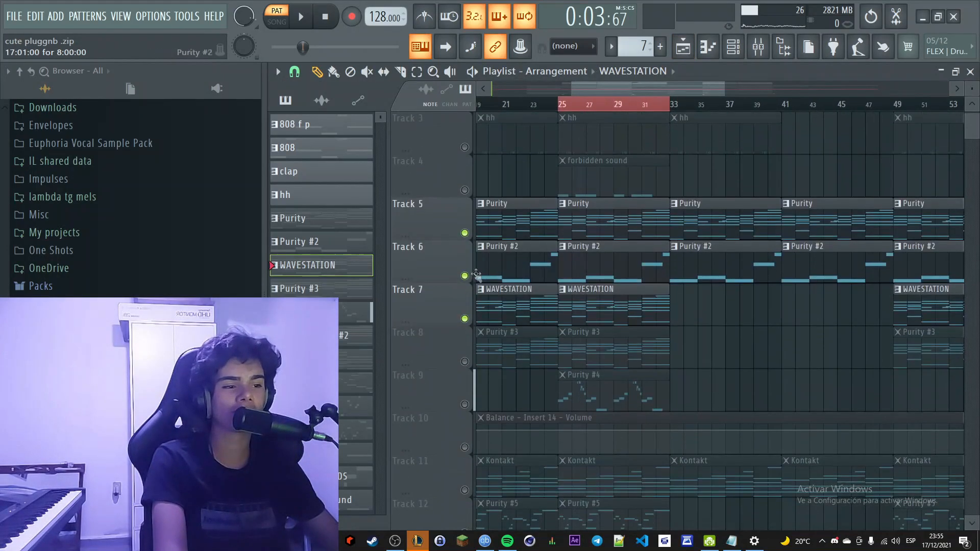
left_click(465, 275)
left_click(464, 361)
key("space")
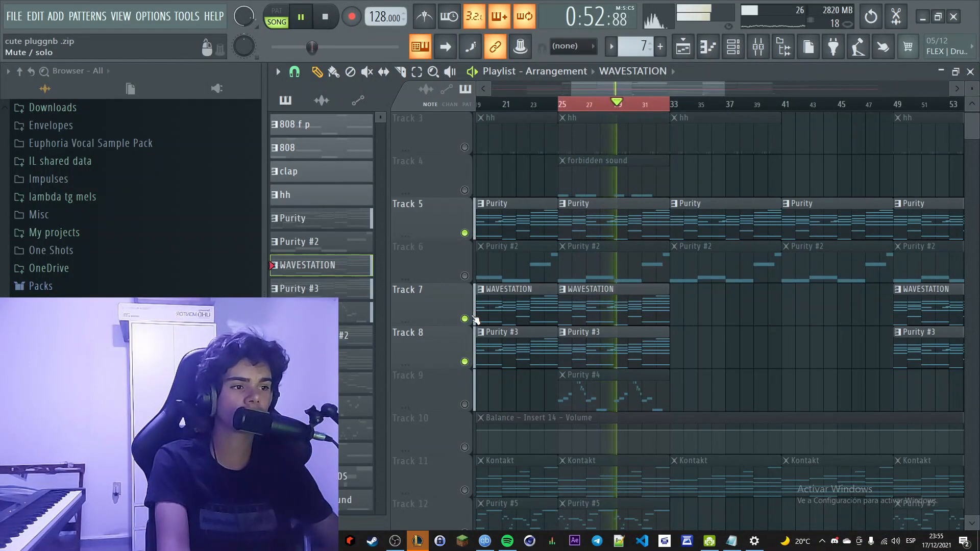
Compare the chords without tracks 7 and 8 by muting them during playback, then stop and unmute both.
left_click(466, 318)
left_click(465, 361)
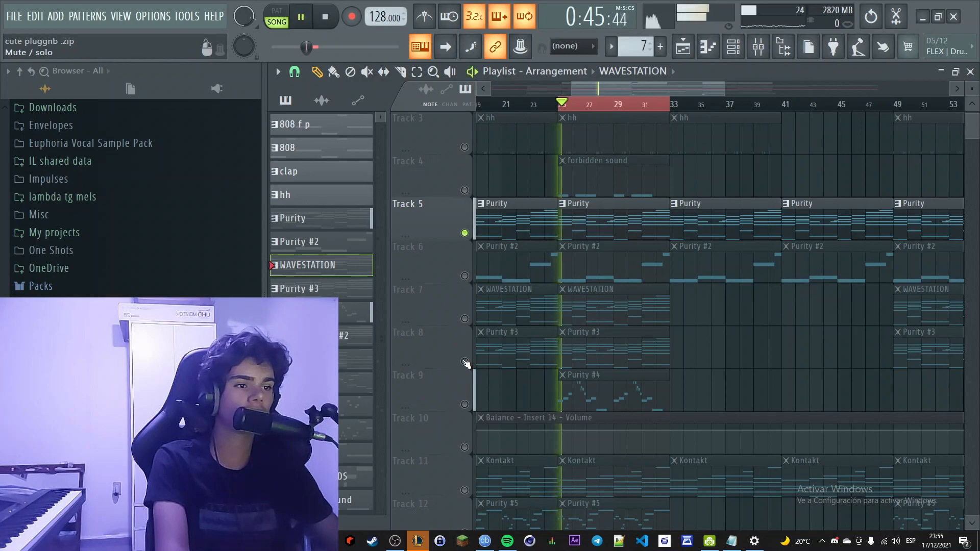
key("space")
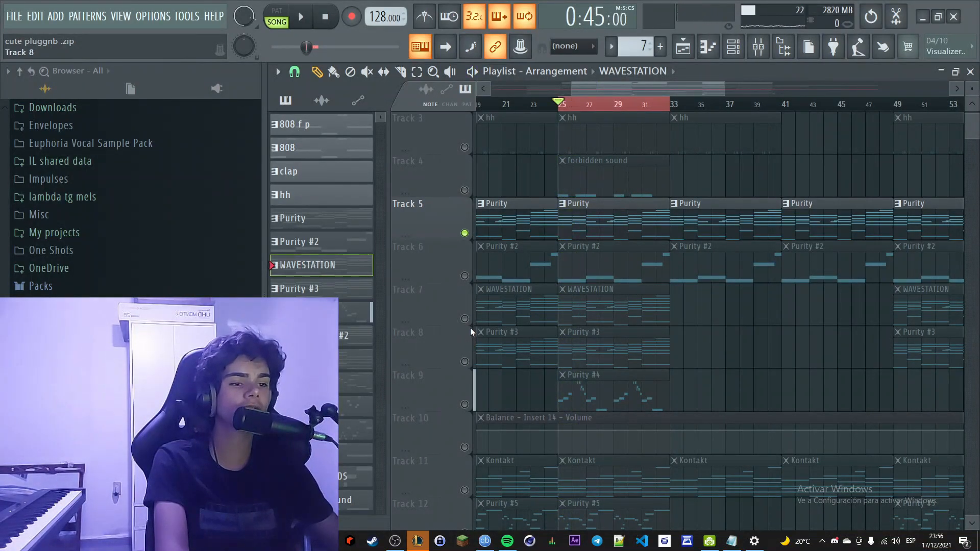
left_click(465, 319)
left_click(465, 362)
Open the notes of the Purity #3 clip at bar 25 and show its instrument with the Shine preset.
double_click(589, 345)
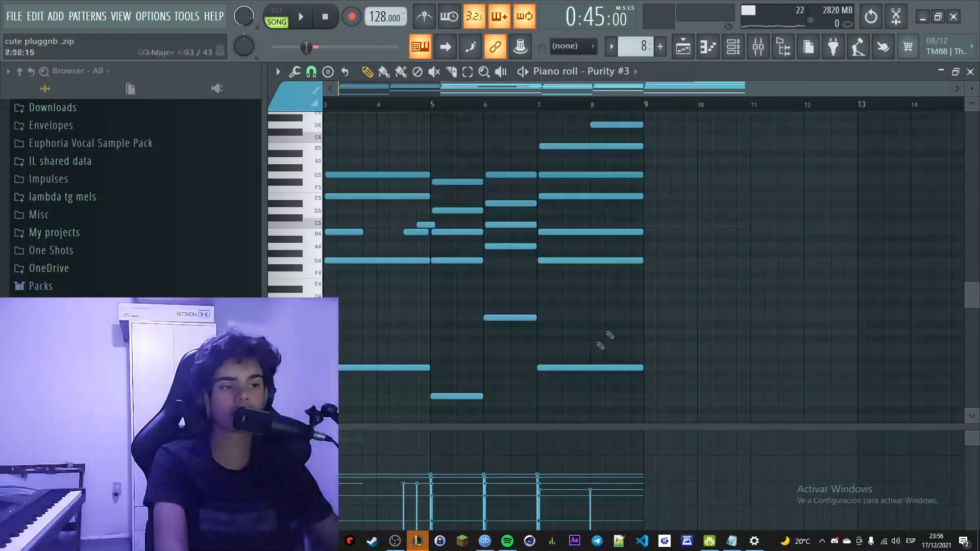
left_click(717, 45)
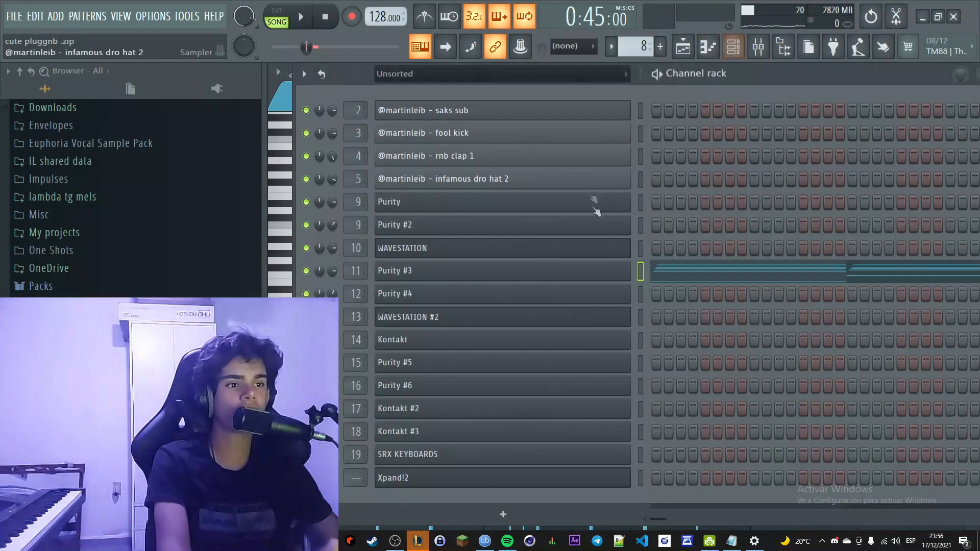
left_click(632, 273)
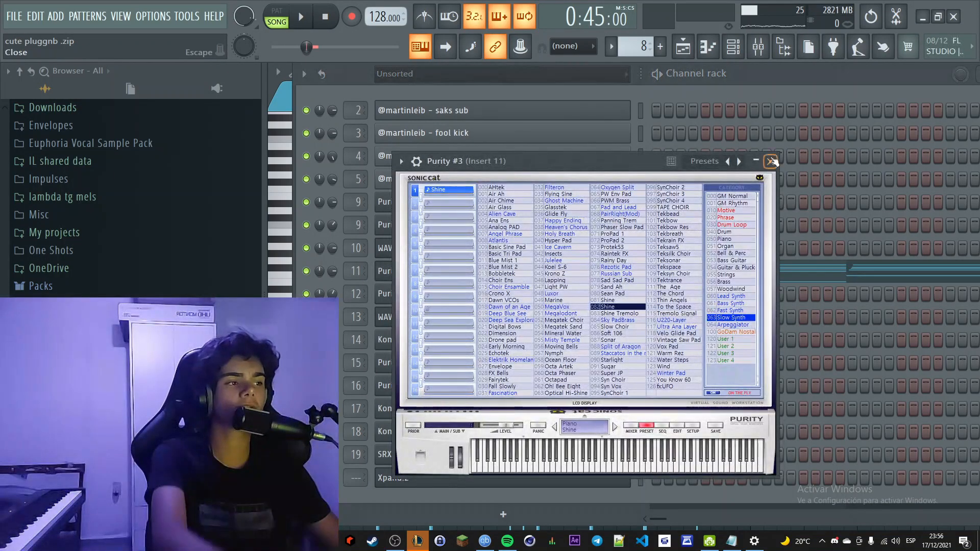
left_click(770, 162)
Play the arrangement from bar 25 with tracks 7 and 8 included, then solo track 8 to hear Purity #3 alone.
left_click(682, 46)
key("space")
scroll(600, 311, "down", 2)
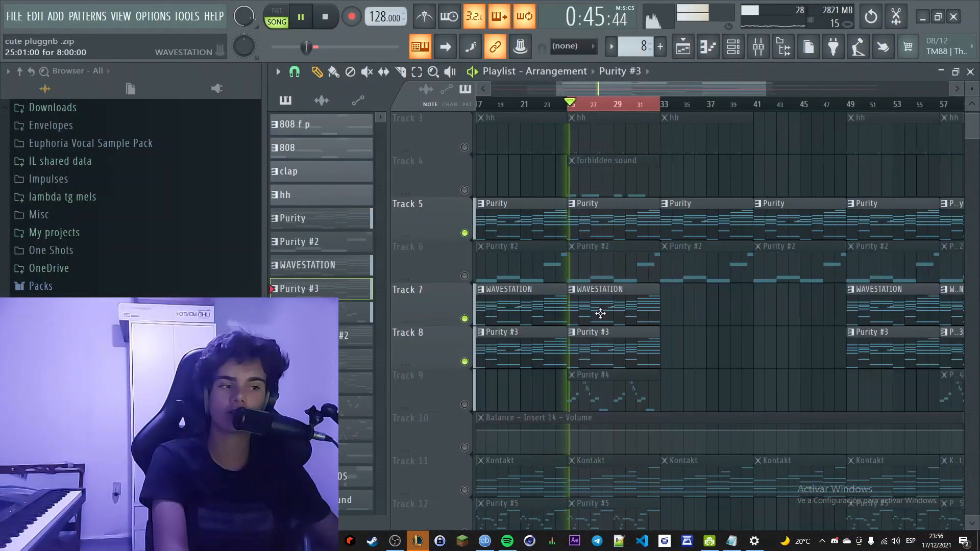
scroll(575, 339, "up", 4)
right_click(480, 361)
right_click(465, 362)
key("ctrl+z")
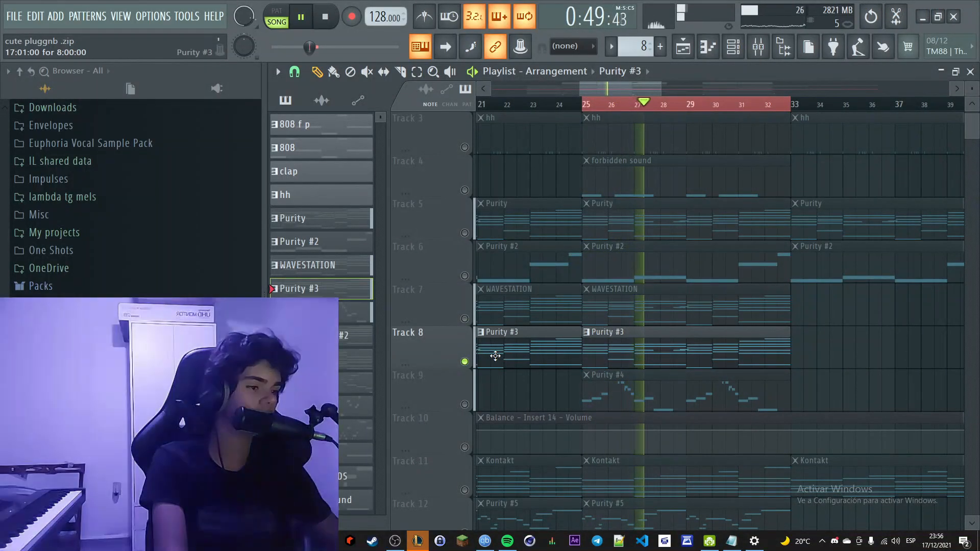
scroll(496, 355, "down", 2)
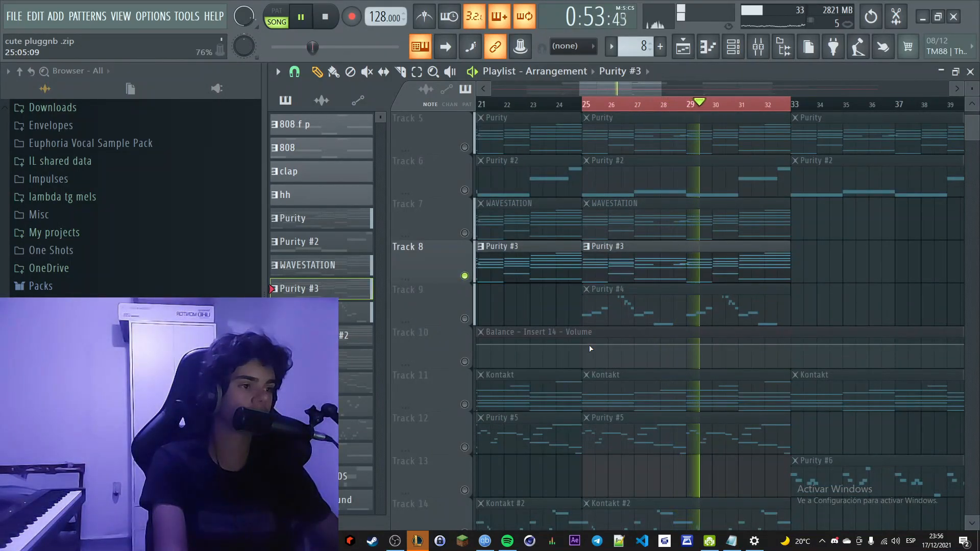
key("space")
Solo track 9 and open the notes of its Purity #4 clip at bar 25.
right_click(465, 318)
left_click(465, 362)
double_click(682, 313)
scroll(633, 286, "left", 3)
scroll(618, 278, "up", 3)
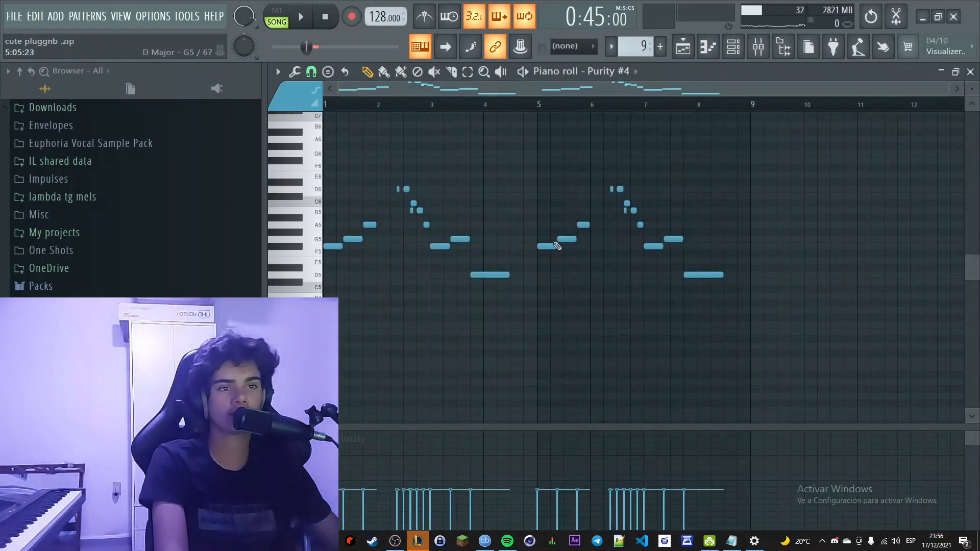
Show the Purity #4 instrument with its Cheep Lead preset and try a few notes on it.
left_click(740, 47)
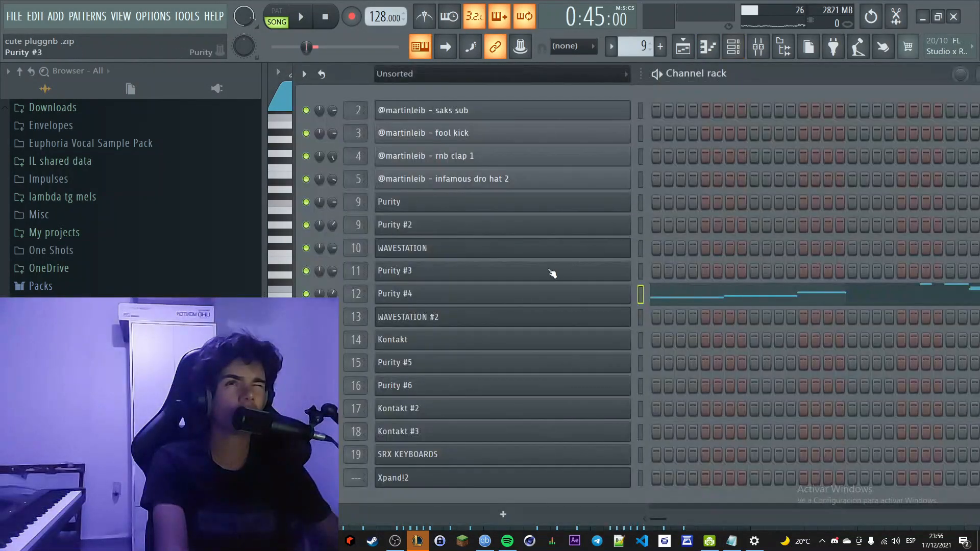
left_click(538, 295)
key("z")
key("v")
key("b")
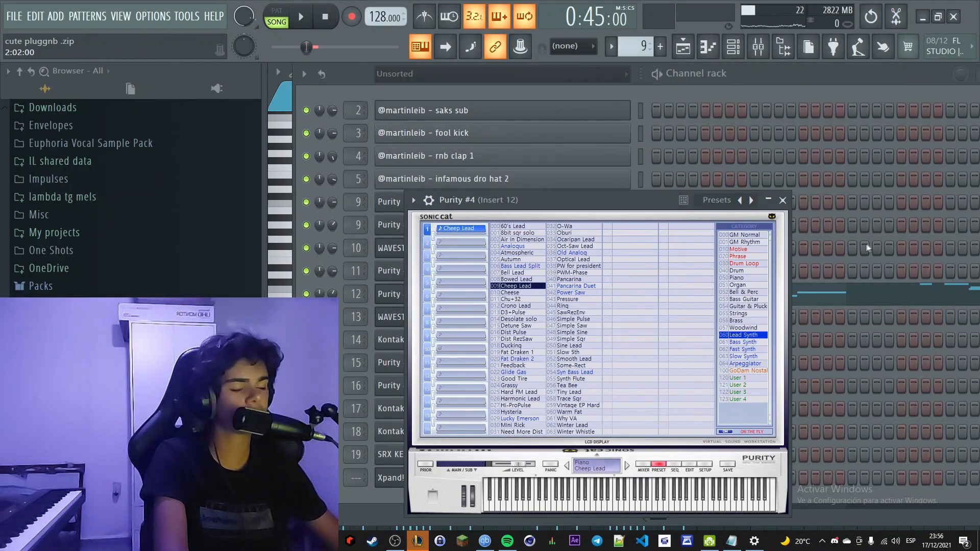
right_click(865, 246)
Inspect the effects on mixer insert 12: Fruity parametric EQ 2, Fruity delay bank and Fruity Reeverb 2.
double_click(367, 290)
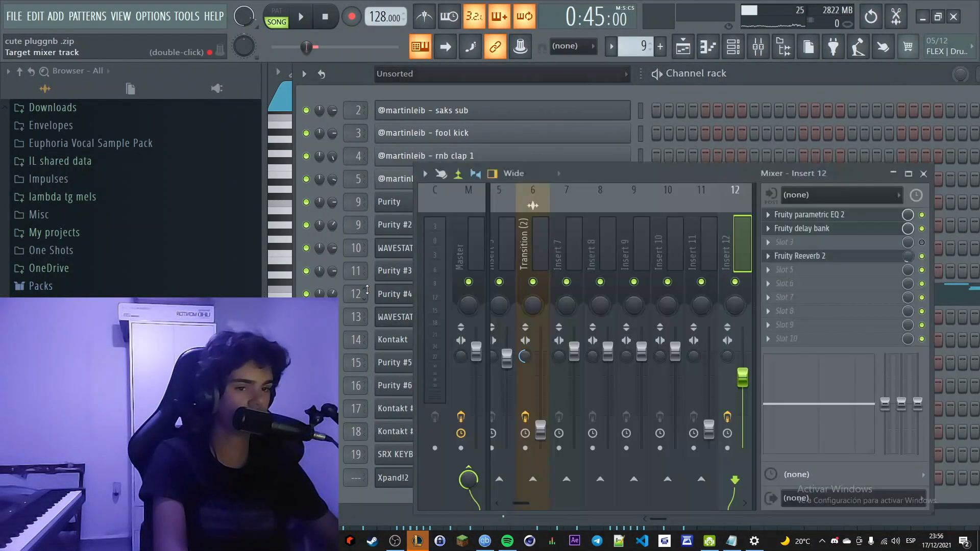
left_click(846, 218)
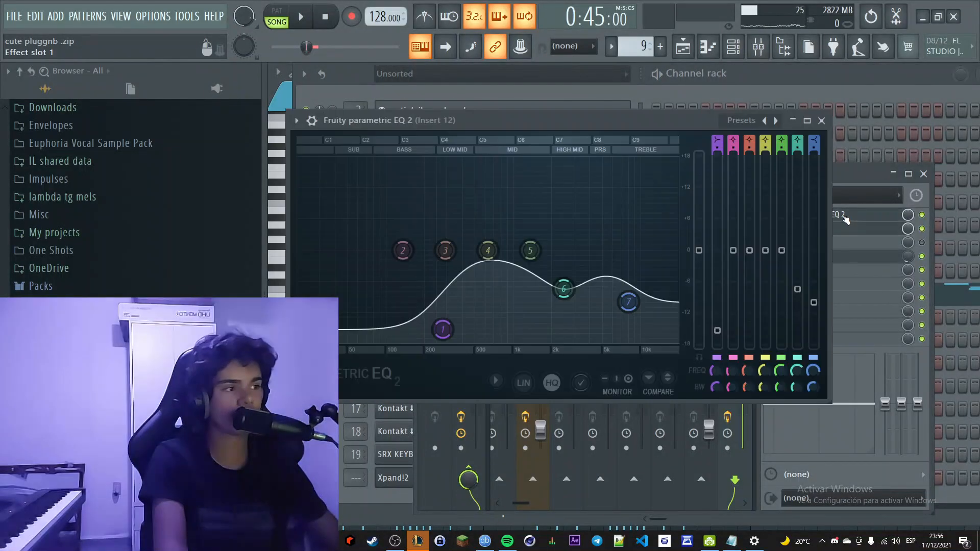
left_click(854, 228)
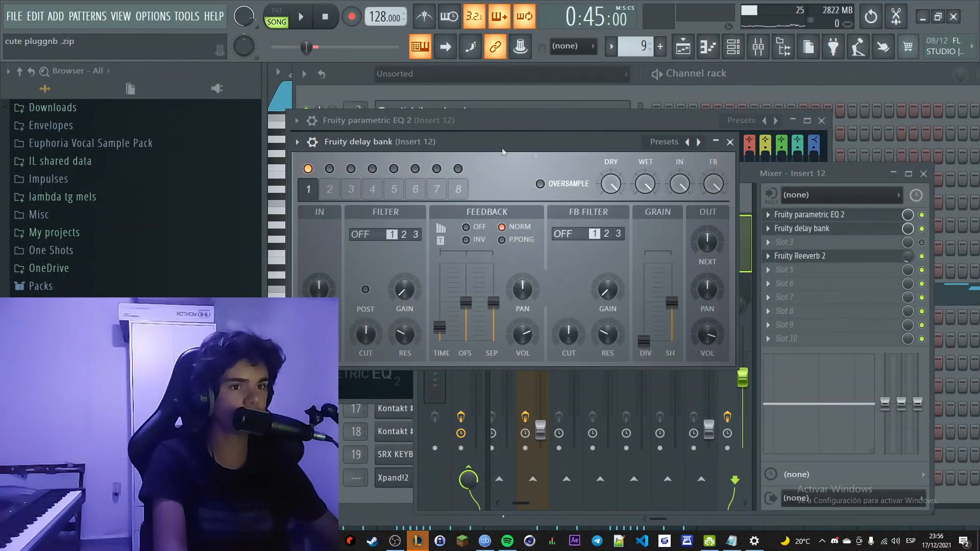
left_click(887, 256)
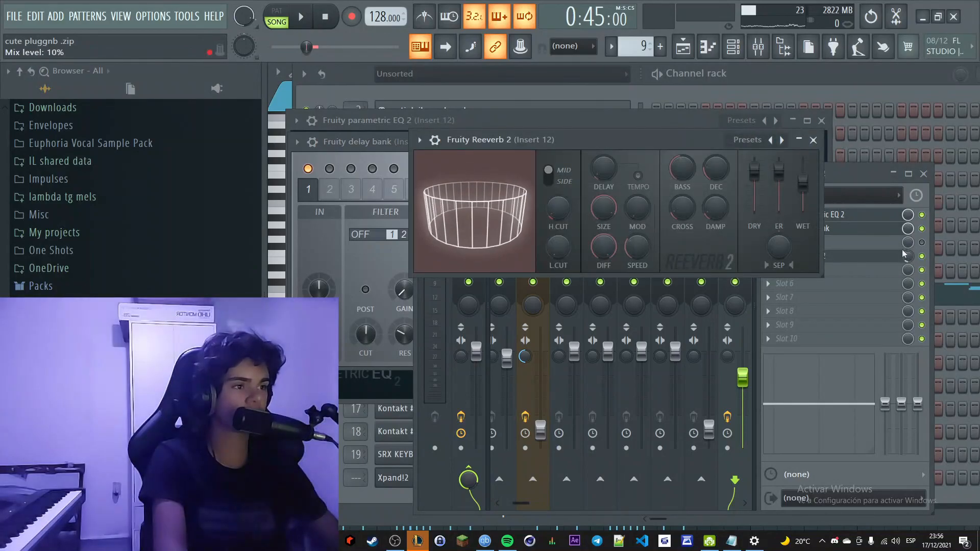
left_click(910, 259)
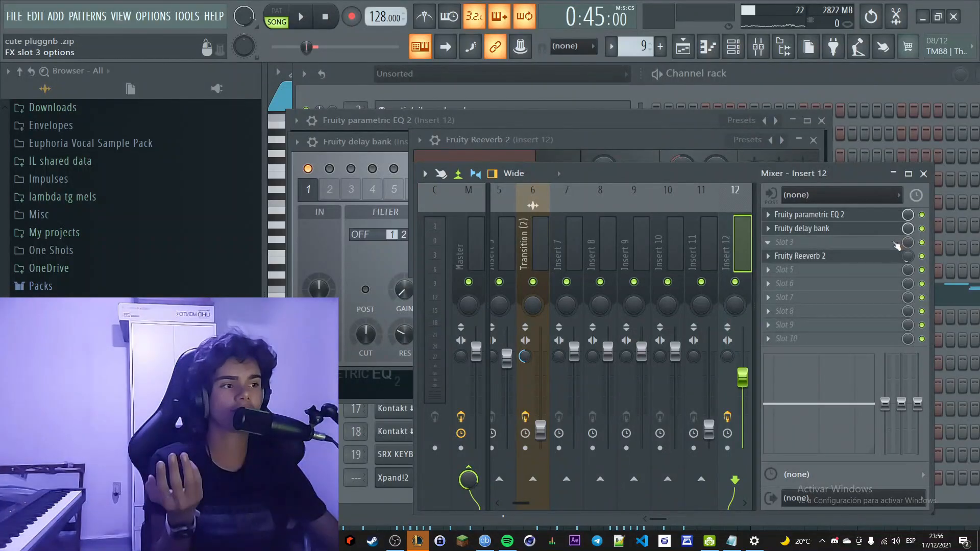
left_click(971, 245)
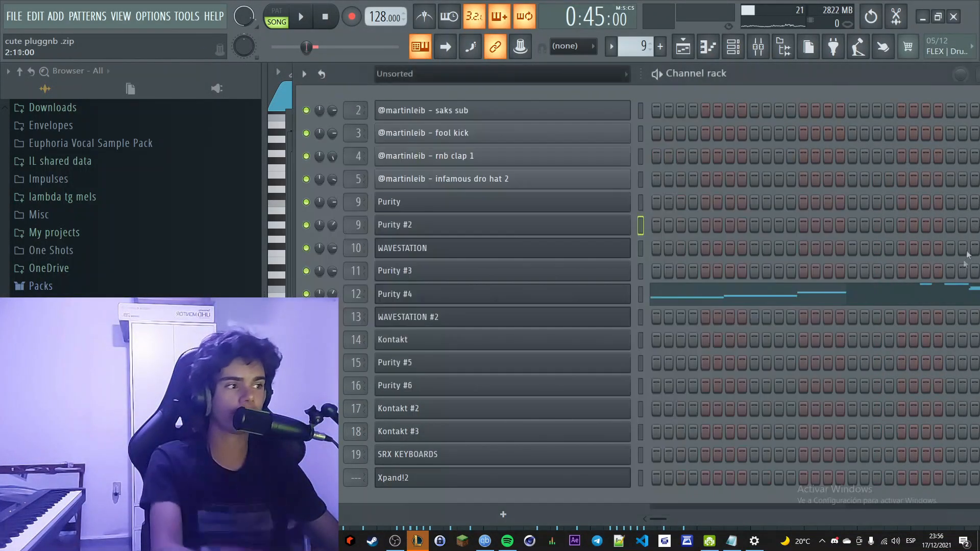
Play the Purity #4 melody in pattern mode from its notes, then stop playback.
left_click(954, 291)
left_click(278, 11)
key("space")
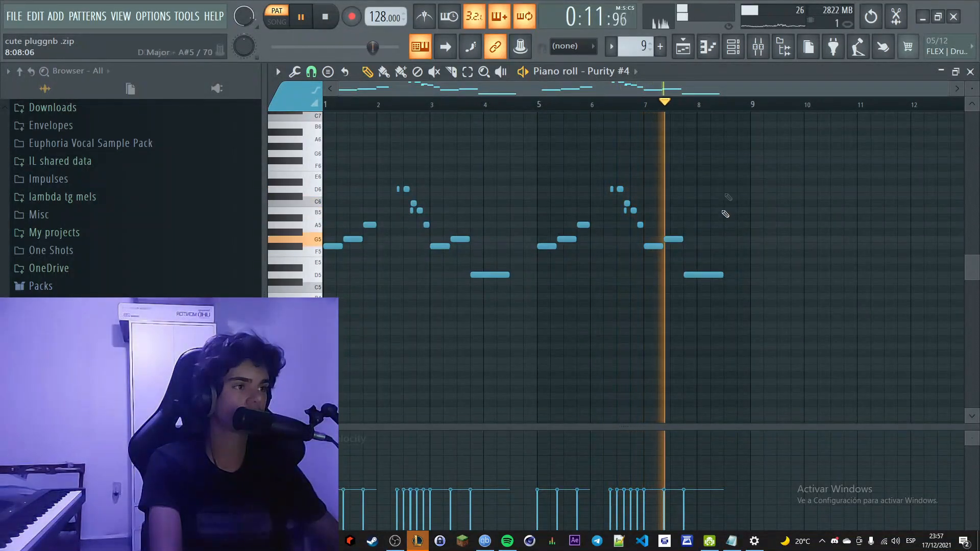
left_click(733, 48)
key("space")
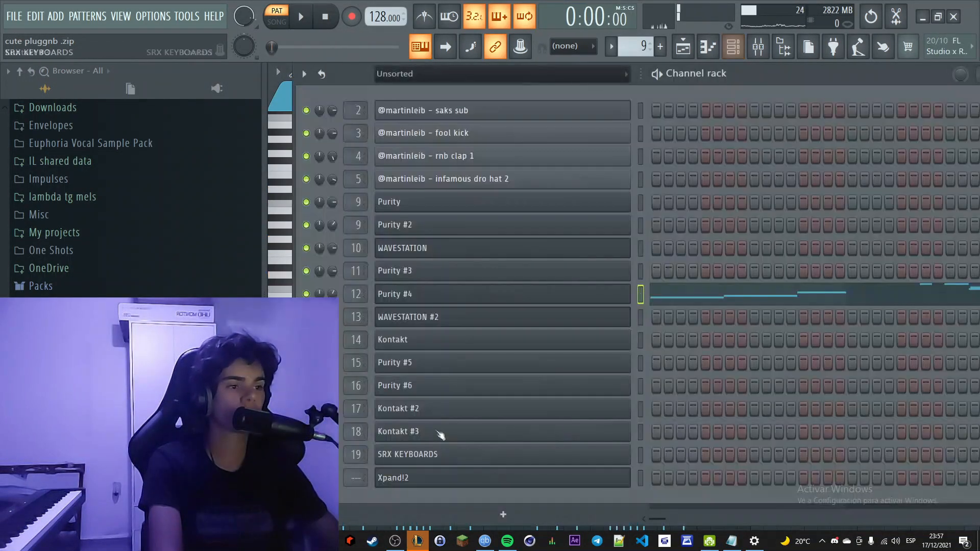
Loop the short section with the overlapping B5 and C6 notes late in bar 6 of Purity #4 and check the mixer.
left_click(729, 299)
scroll(623, 277, "up", 8)
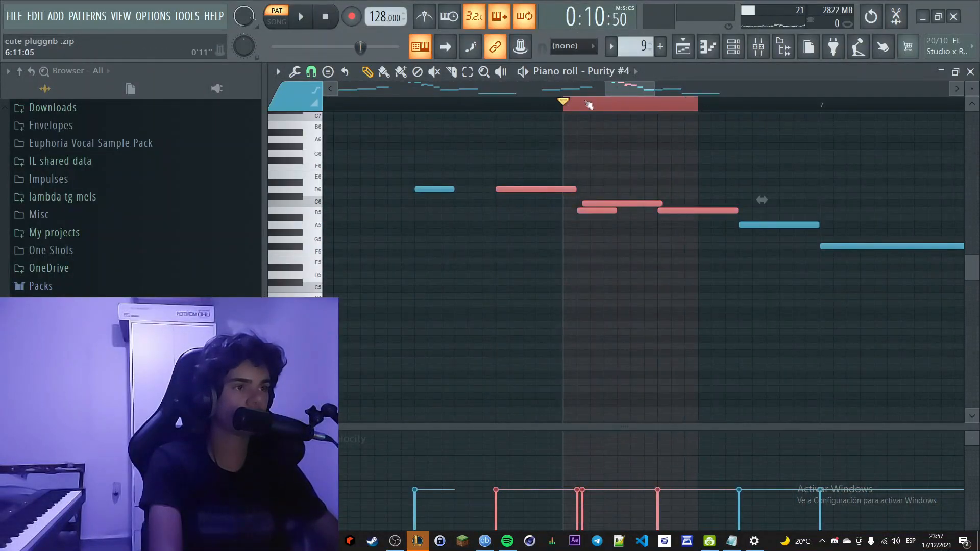
left_click_drag(577, 105, 657, 105)
key("F9")
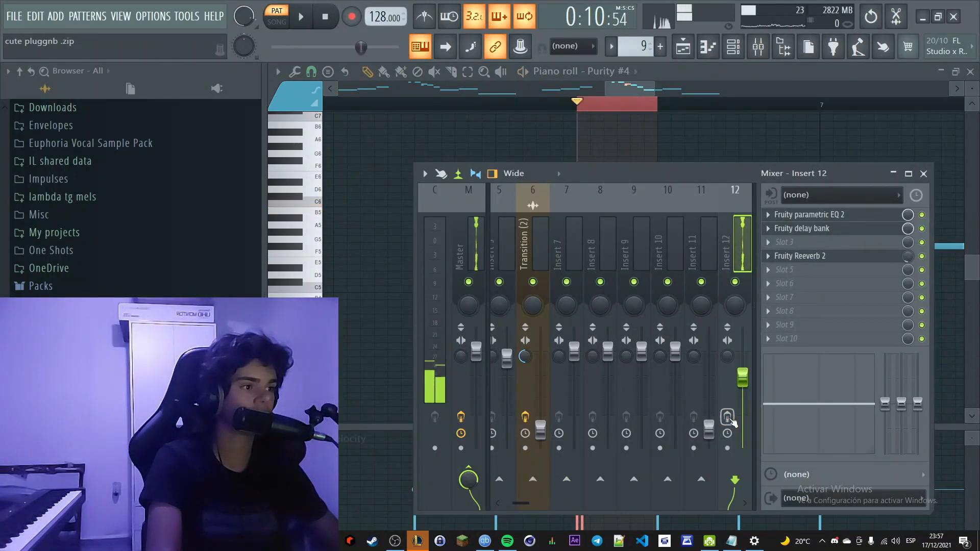
key("F9")
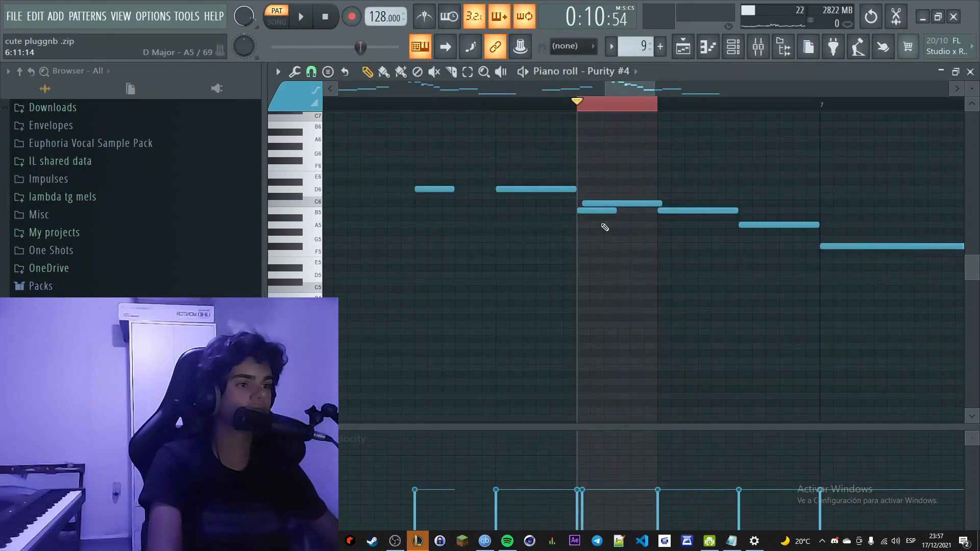
Align the C6 note's start with the B5 note below it in bar 6, mute the B5 note and listen.
scroll(583, 207, "up", 3)
left_click_drag(605, 204, 597, 203)
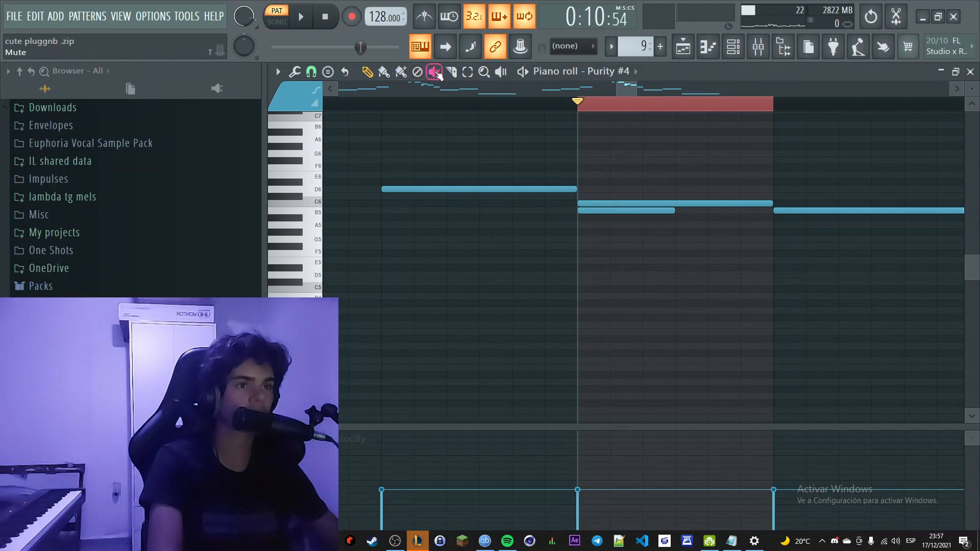
left_click(621, 211)
key("space")
key("space")
Clear the time selection and play the descending phrase from the D6 note at 6:09:00.
right_click(594, 106)
left_click(377, 105)
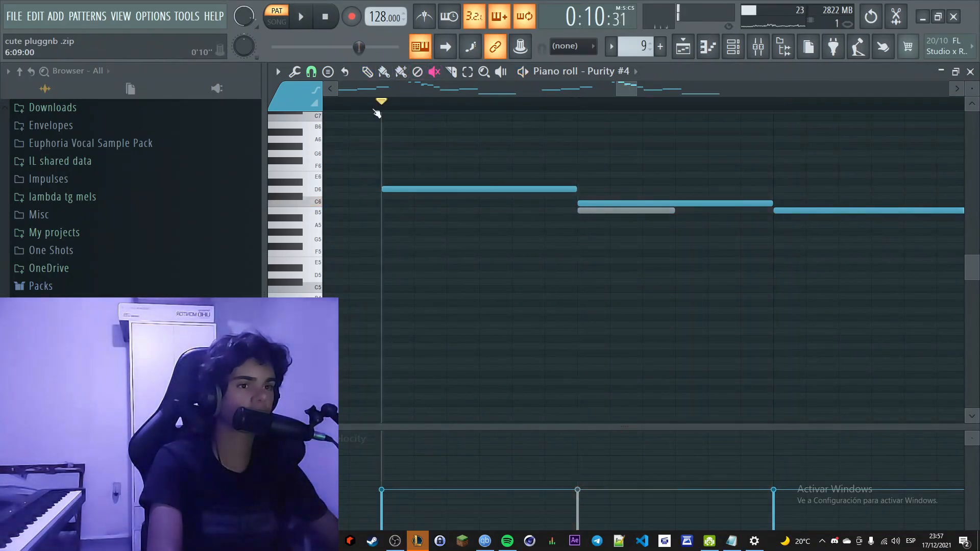
key("space")
scroll(522, 224, "down", 3)
key("space")
Unmute the B5 note, shift the C6 note's start to 6:11:03 and play the phrase as a grace note.
left_click(587, 209)
scroll(583, 208, "up", 3)
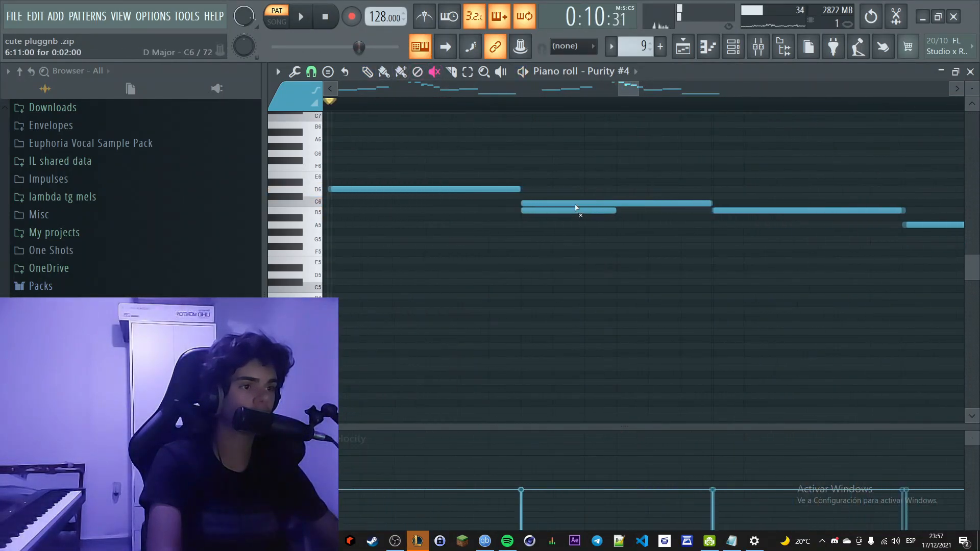
scroll(579, 205, "up", 6)
key("space")
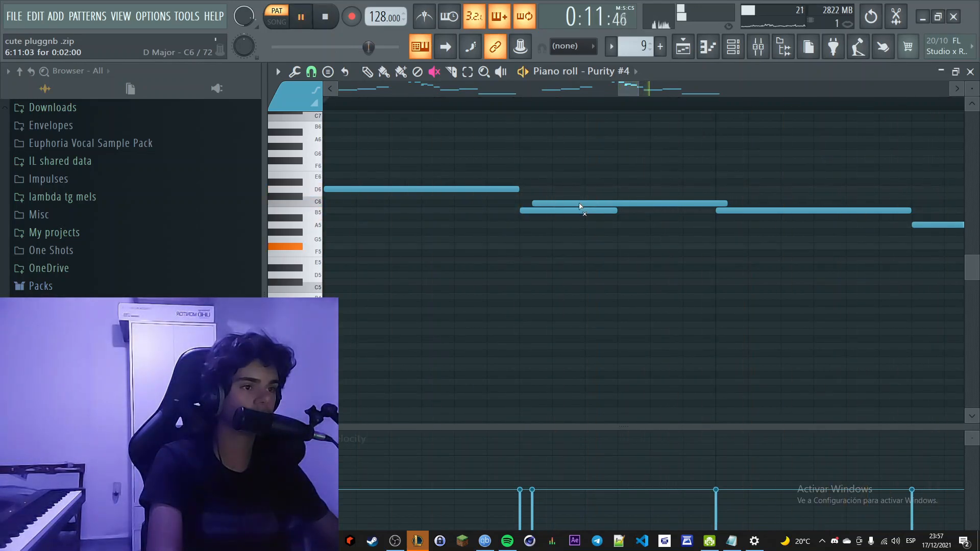
scroll(578, 210, "down", 3)
key("space")
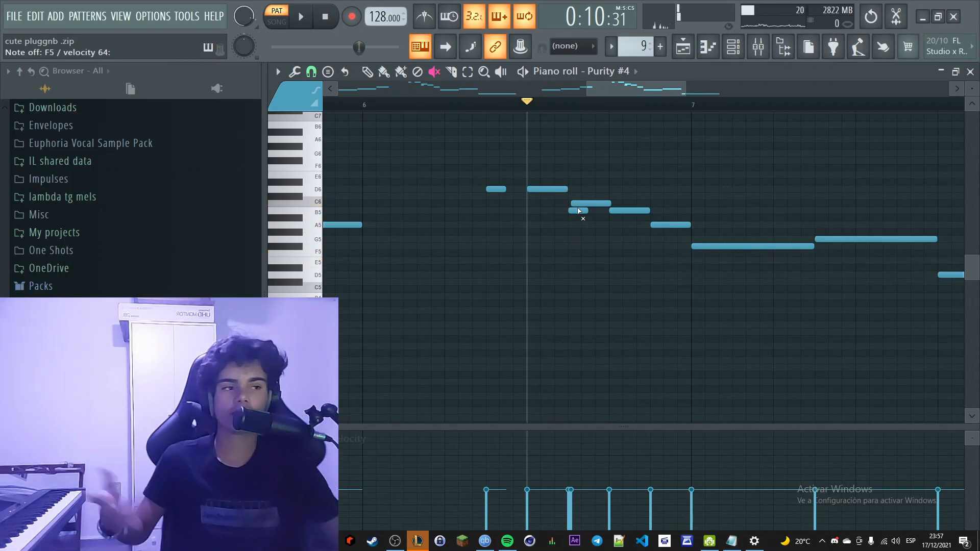
scroll(578, 211, "up", 5)
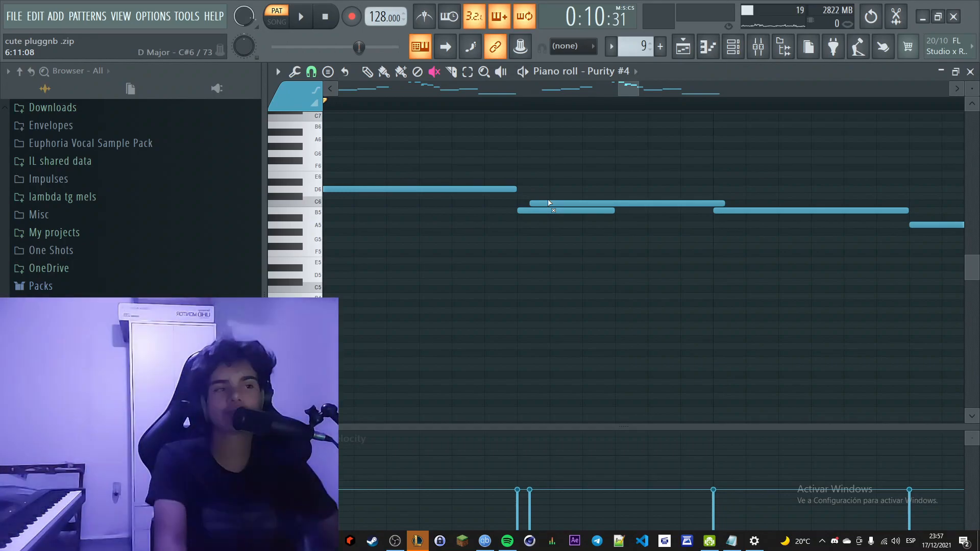
Return to the playlist, mute the Purity #4 track and unmute the Kontakt track.
scroll(551, 209, "down", 5)
scroll(553, 213, "down", 5)
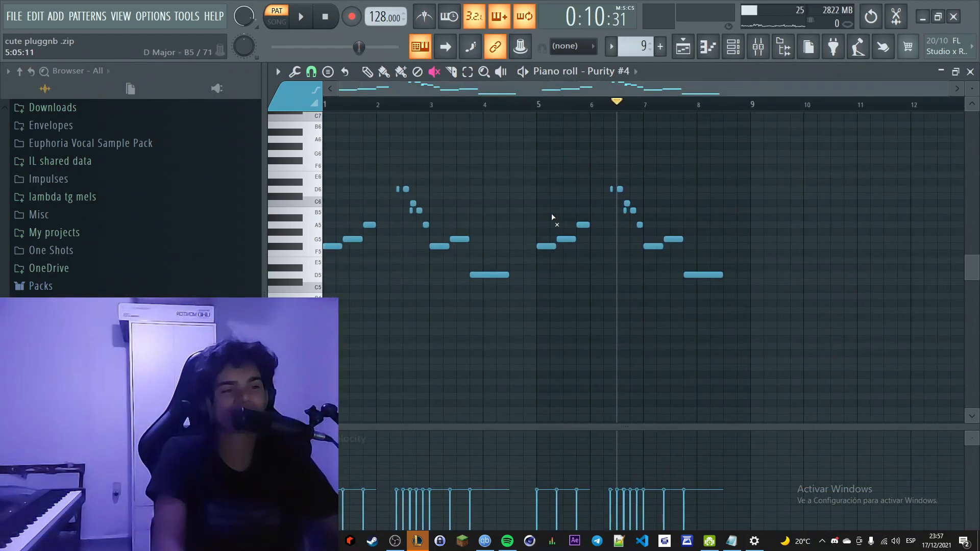
left_click(683, 47)
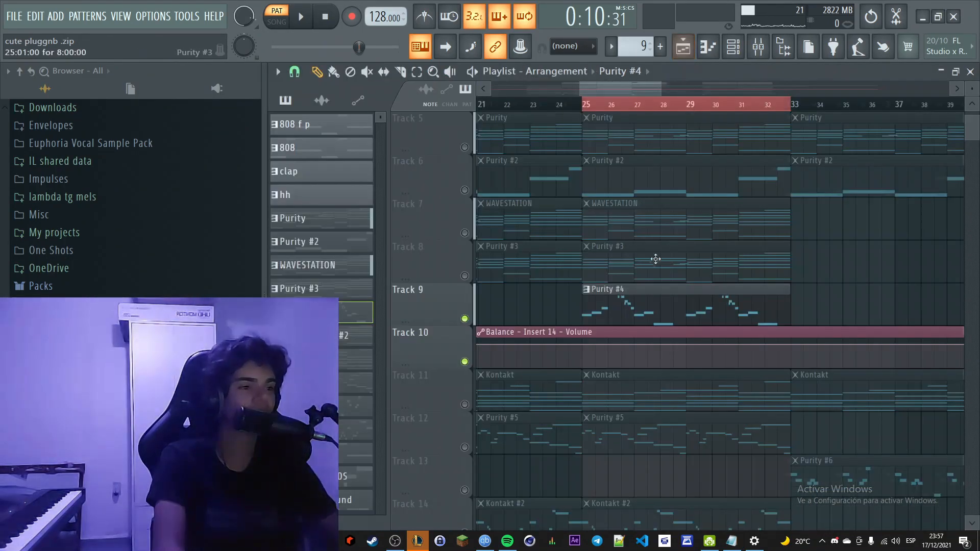
left_click(465, 318)
left_click(464, 232)
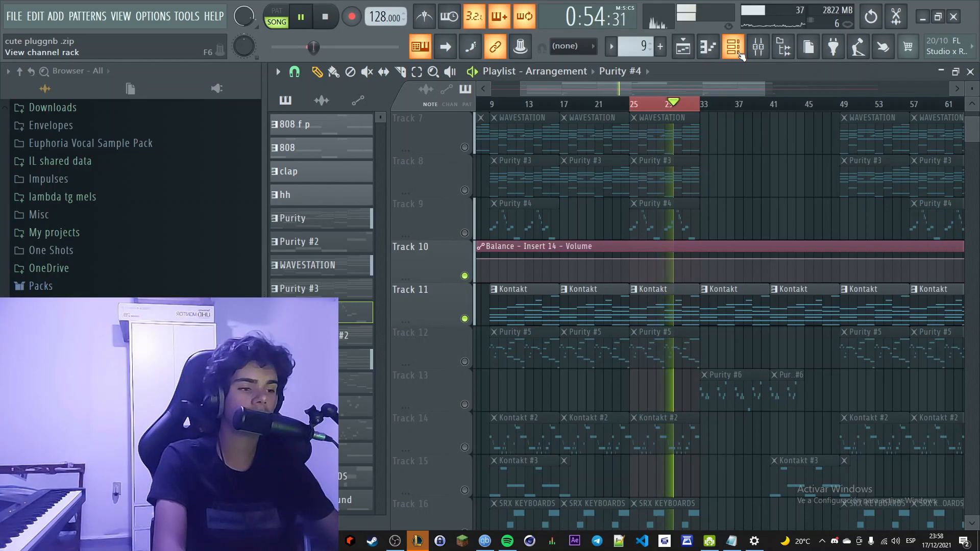
Open the Kontakt pattern on Track 11 in the piano roll and select all its chord notes during playback.
scroll(713, 278, "down", 3)
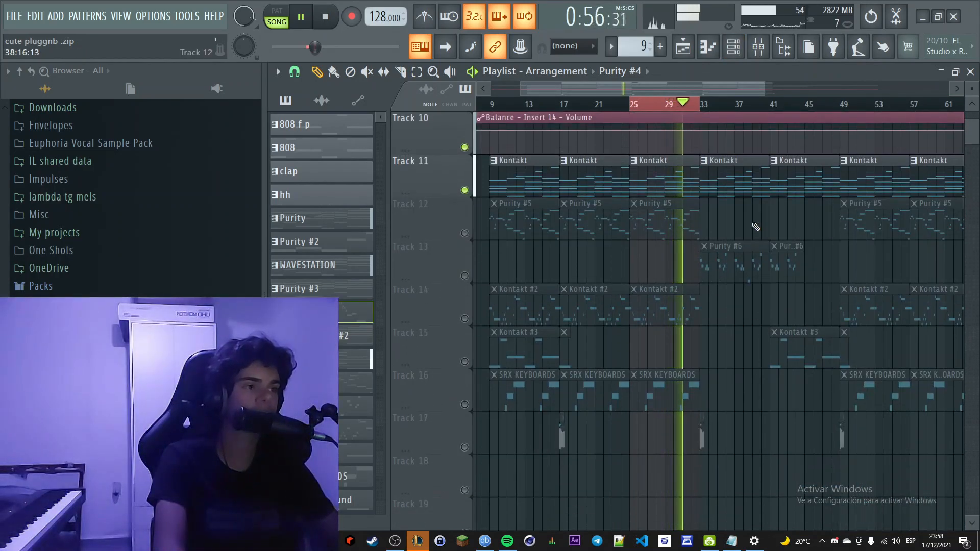
double_click(665, 170)
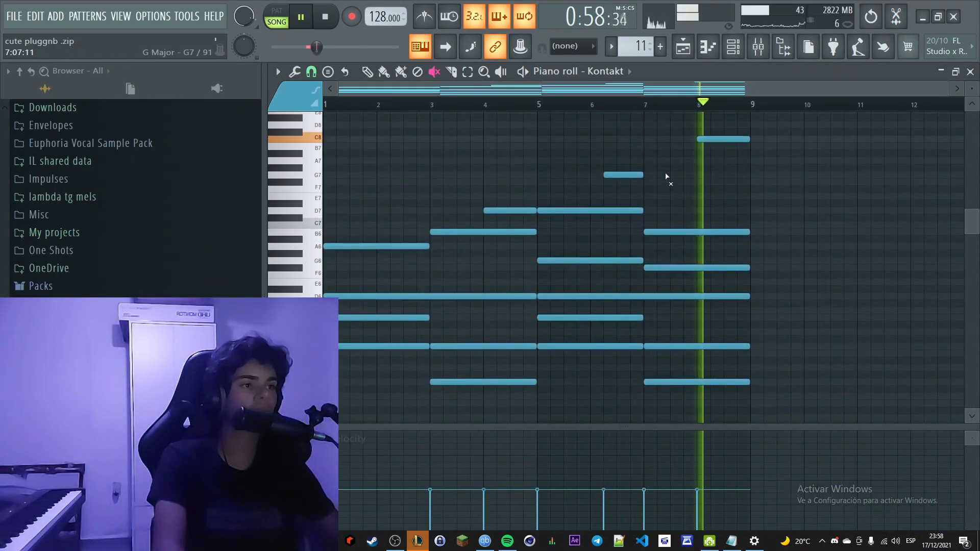
left_click(468, 72)
left_click_drag(800, 392, 349, 109)
scroll(554, 194, "down", 2)
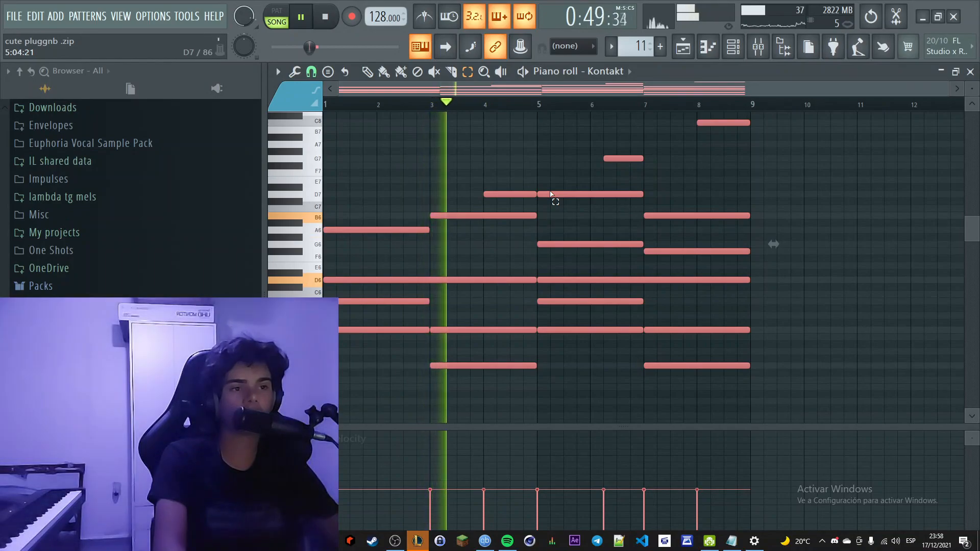
Examine the Electric Sunburst guitar patch loaded in the Kontakt channel, and close the instrument.
key("F6")
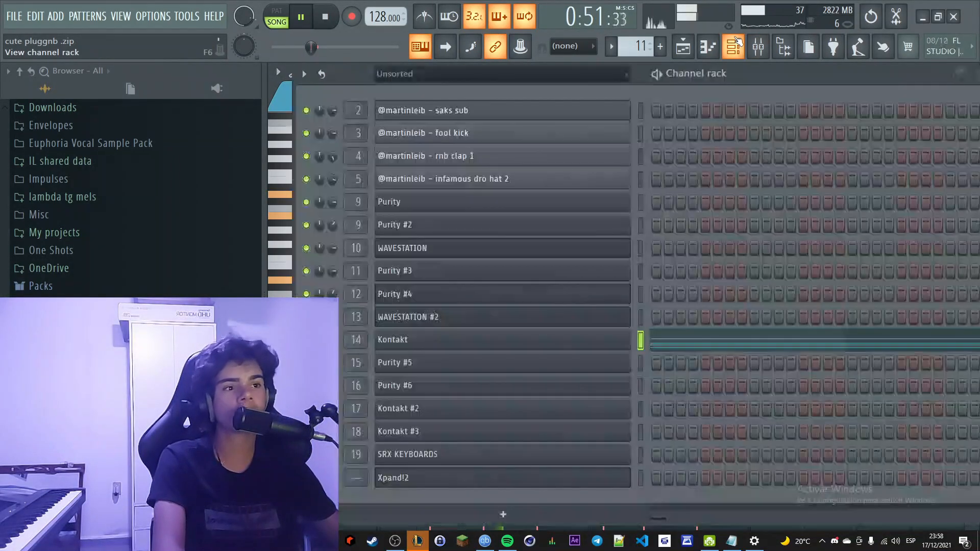
left_click(581, 338)
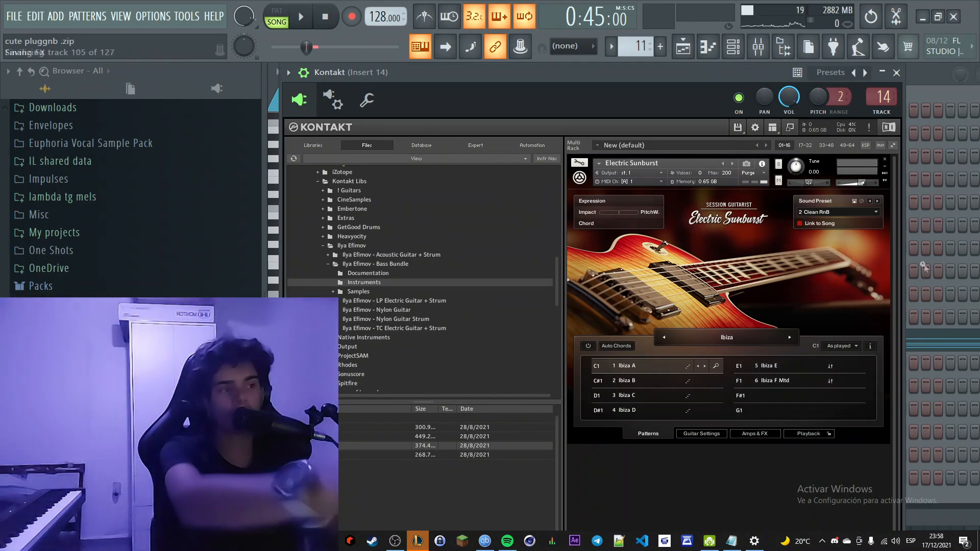
left_click(896, 73)
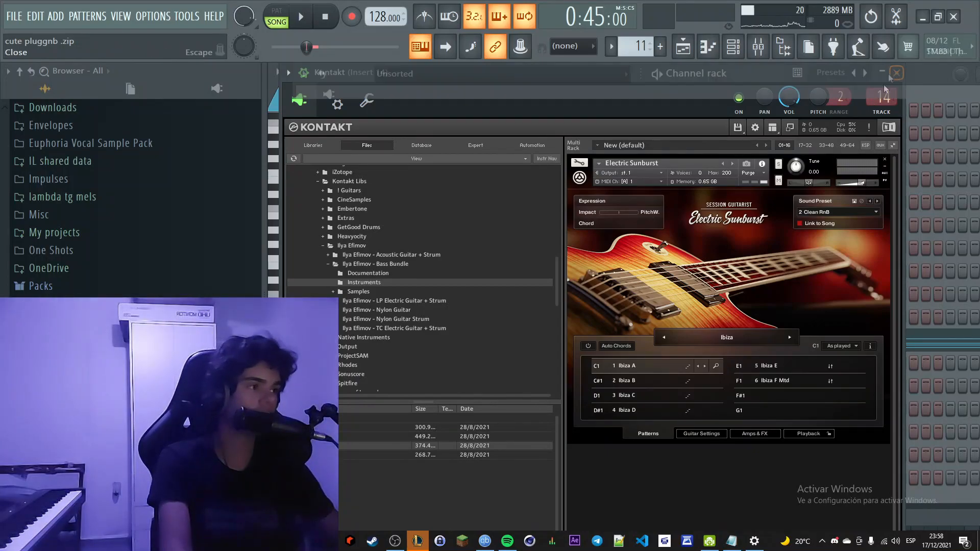
Unmute the Purity #5 track, mute the Kontakt track, and play the Purity #5 pattern in the piano roll.
left_click(688, 54)
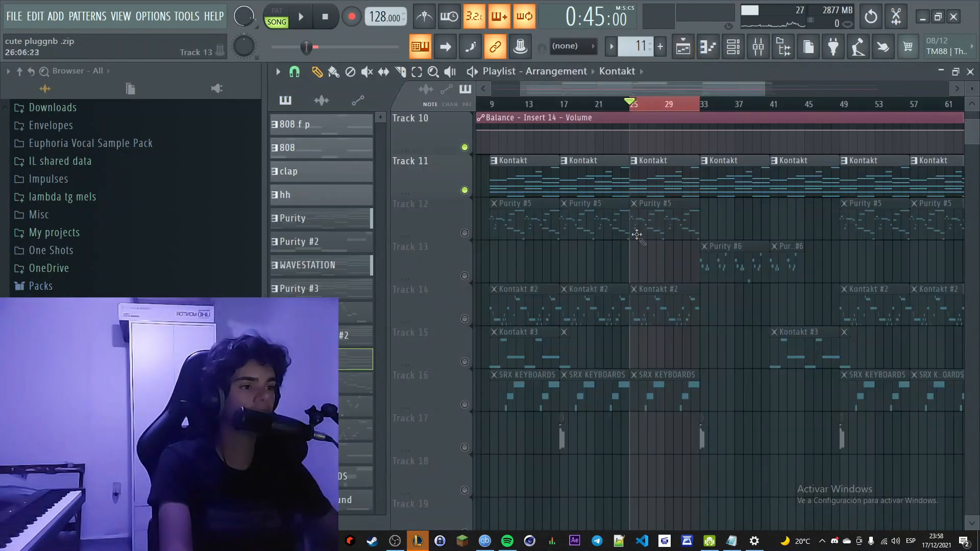
left_click(465, 233)
left_click(465, 190)
double_click(667, 234)
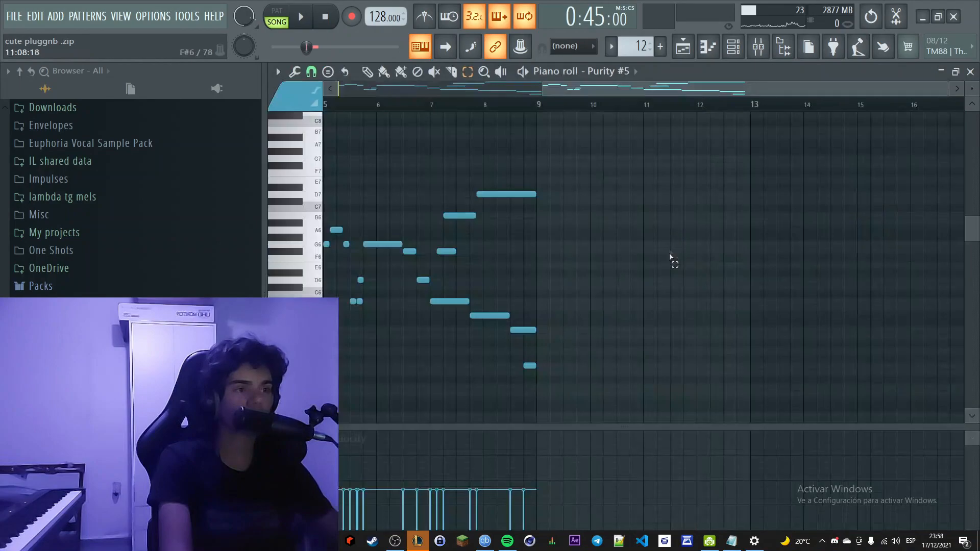
key("space")
scroll(647, 280, "down", 1)
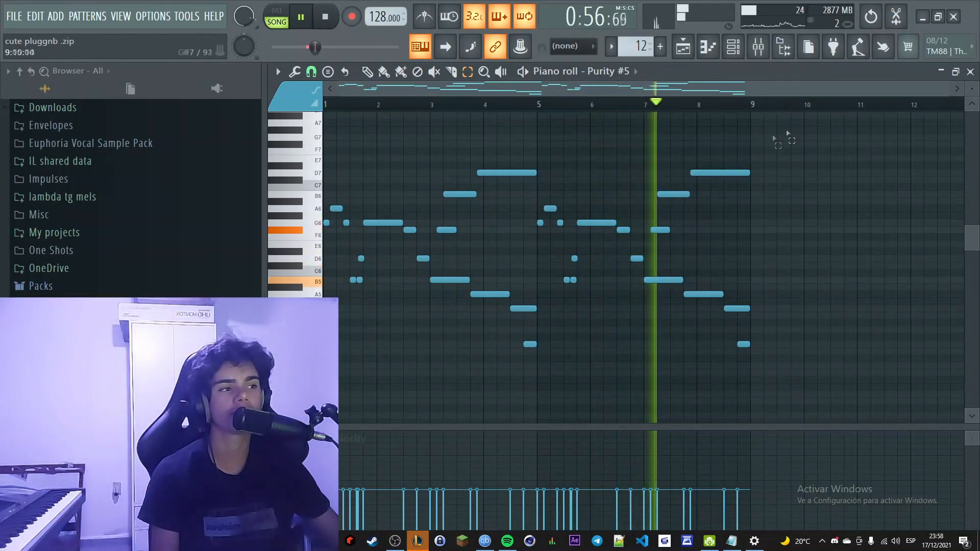
Check the Electric Piano 1 preset used on the Purity #5 channel and return to the playlist.
left_click(720, 48)
left_click(575, 372)
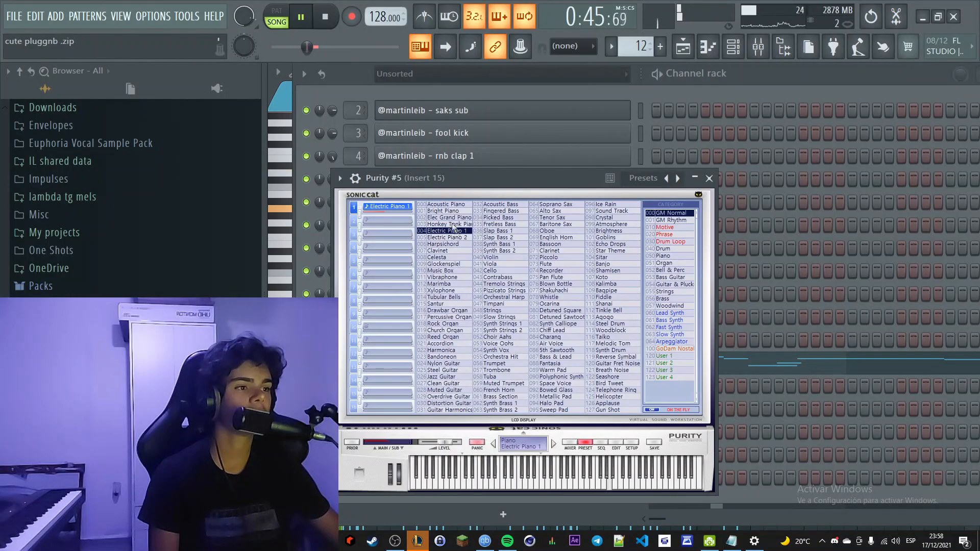
left_click(689, 48)
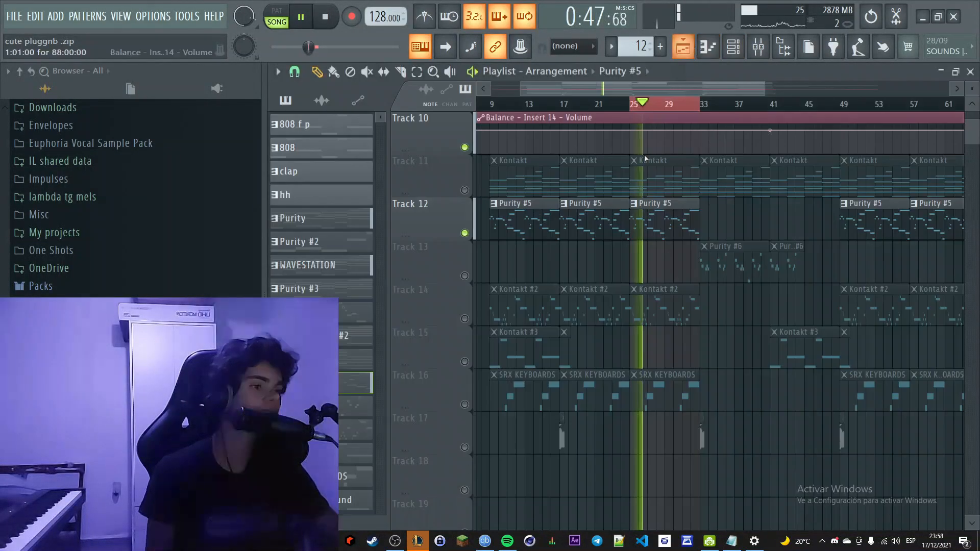
Clear the playlist time selection, place the playhead at bar 33 and play the Purity #6 pattern with its notes open.
key("space")
left_click(695, 106)
left_click(702, 105)
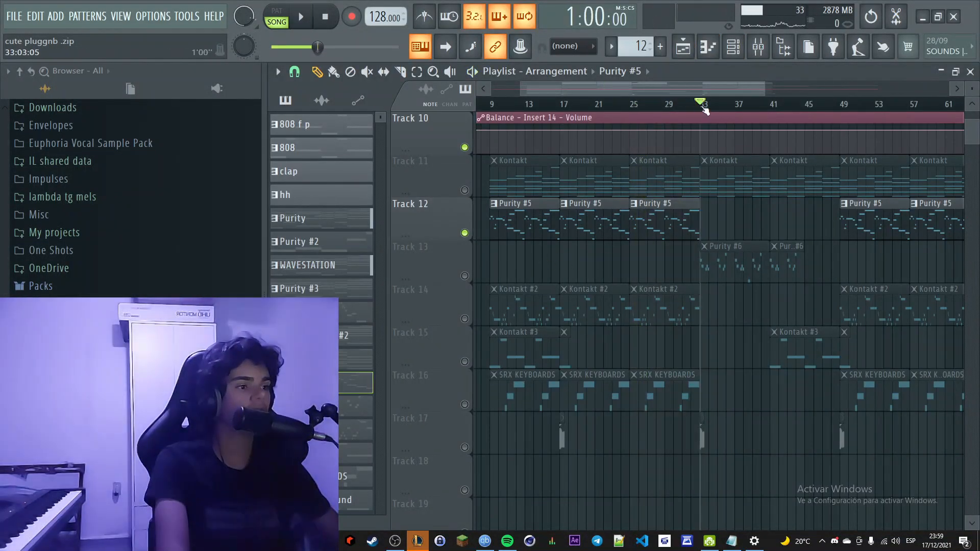
scroll(698, 303, "up", 2)
double_click(721, 352)
key("space")
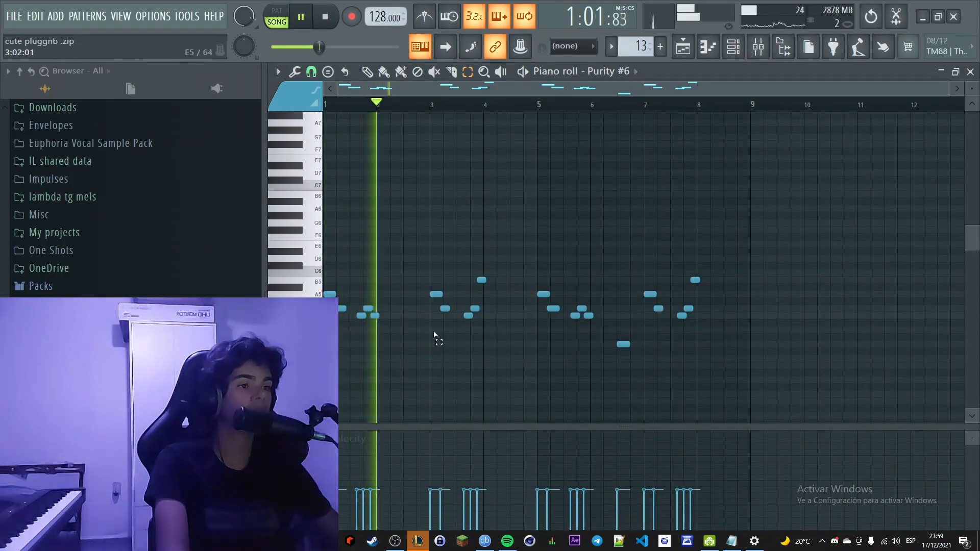
Check the Simple Sine lead preset used on the Purity #6 channel and close the instrument.
left_click(738, 45)
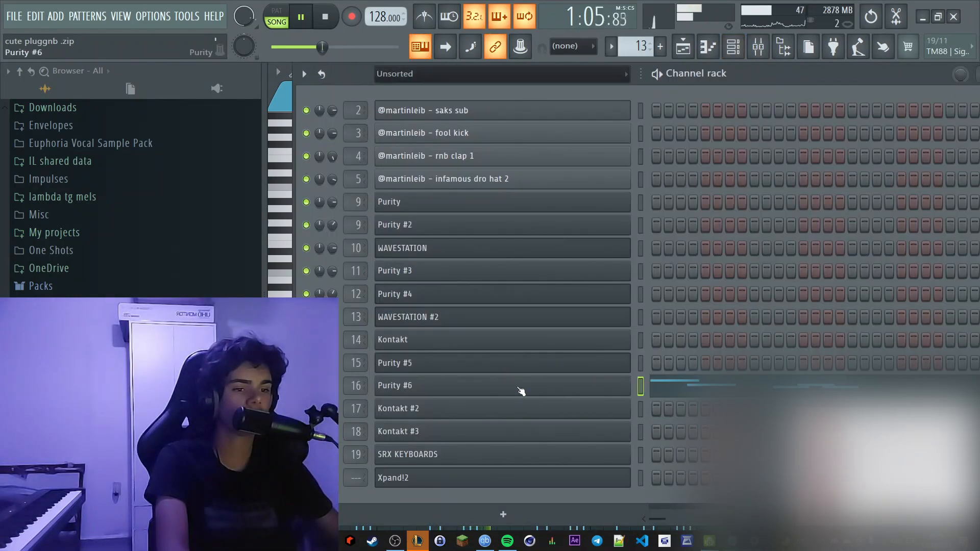
left_click(521, 391)
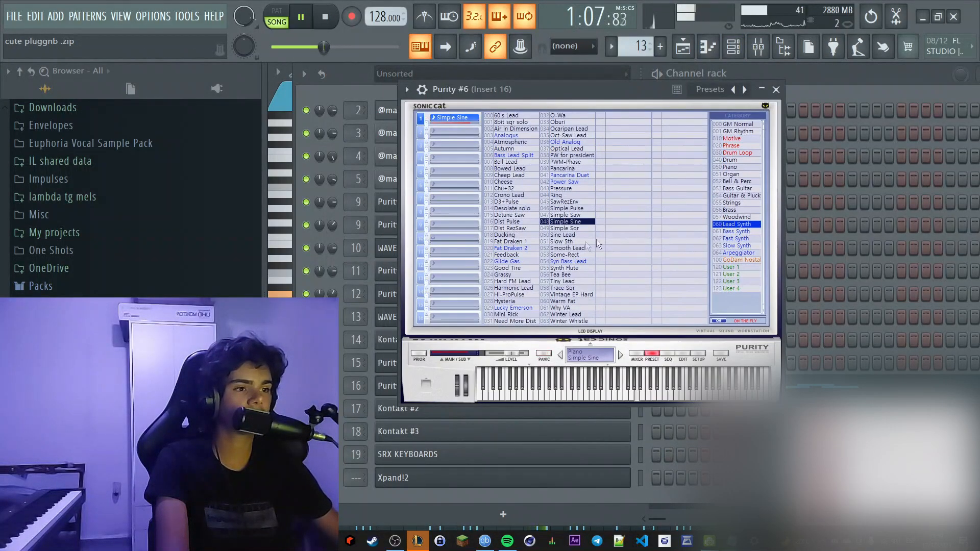
left_click(776, 91)
Open the Purity #6 channel's mixer insert and examine its Fruity parametric EQ 2 curve before stopping playback.
left_click(683, 46)
left_click(733, 46)
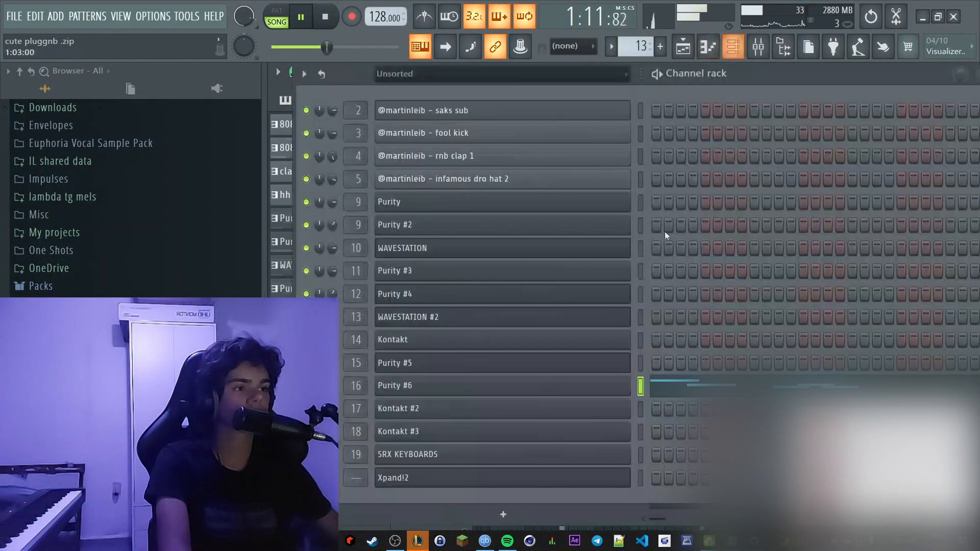
double_click(365, 389)
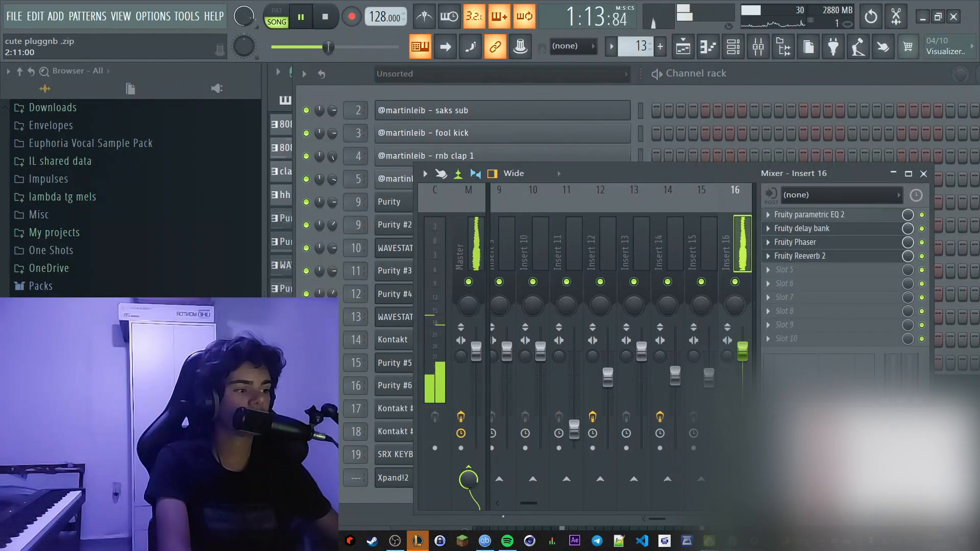
left_click(861, 214)
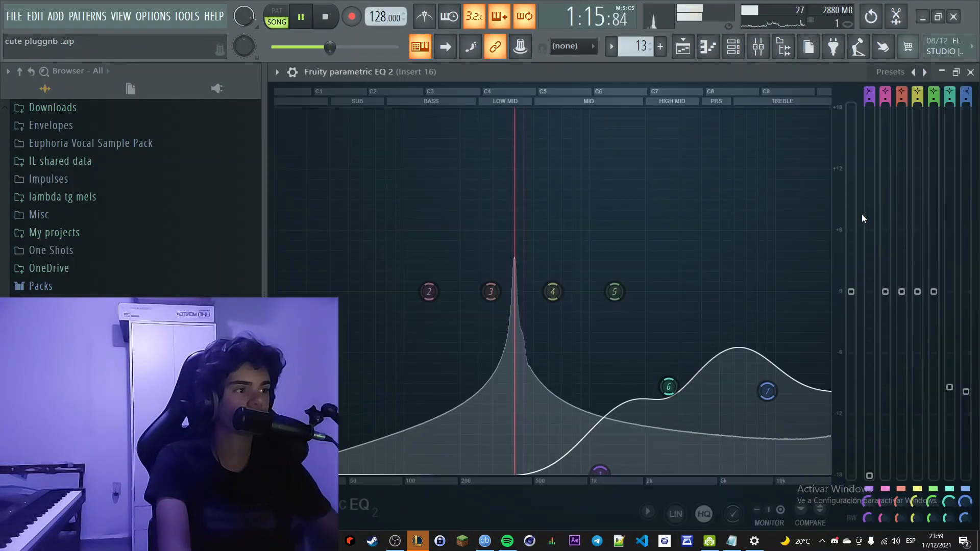
key("space")
left_click(971, 72)
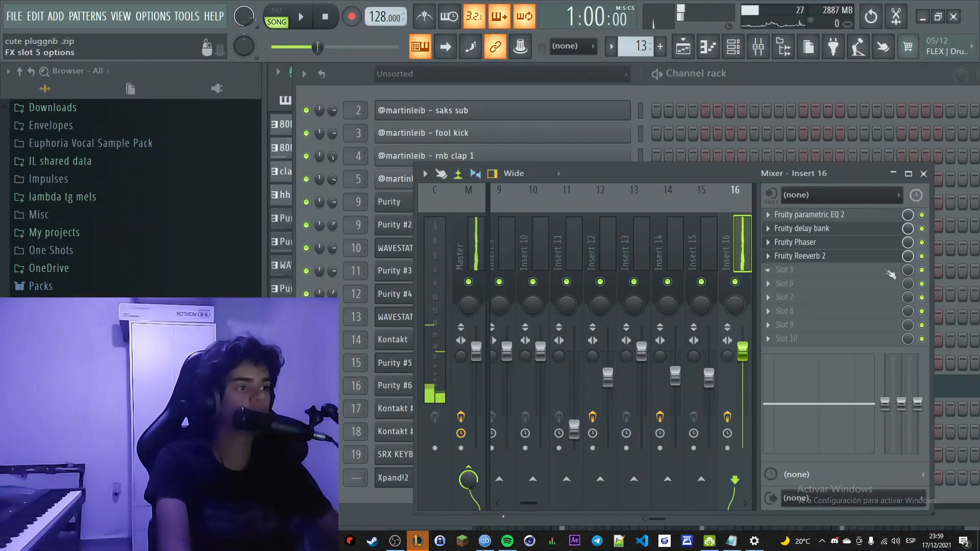
Examine the Fruity delay bank, Fruity Phaser and Fruity Reeverb 2 effects on Insert 16, and close the mixer.
left_click(802, 228)
left_click(801, 228)
left_click(801, 242)
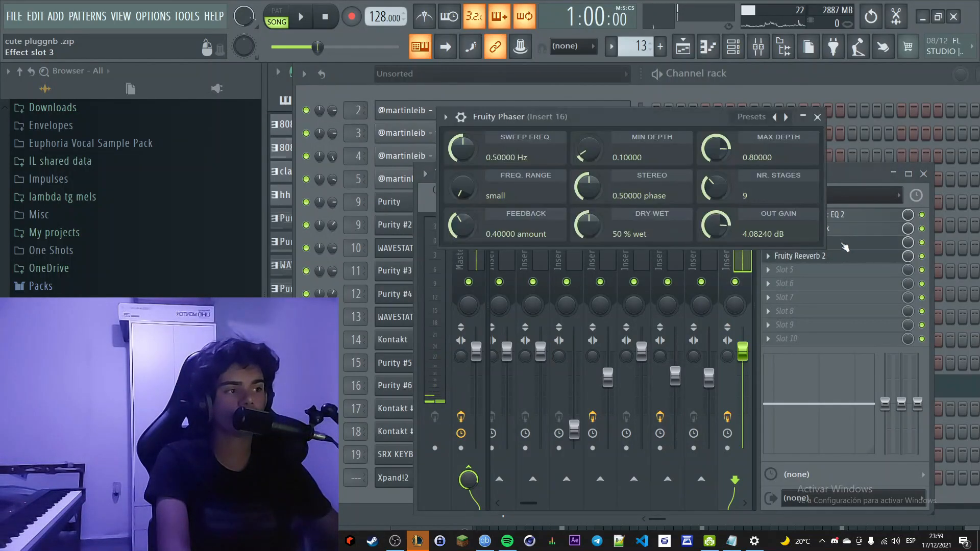
left_click(801, 242)
left_click(801, 255)
left_click(826, 138)
left_click(824, 142)
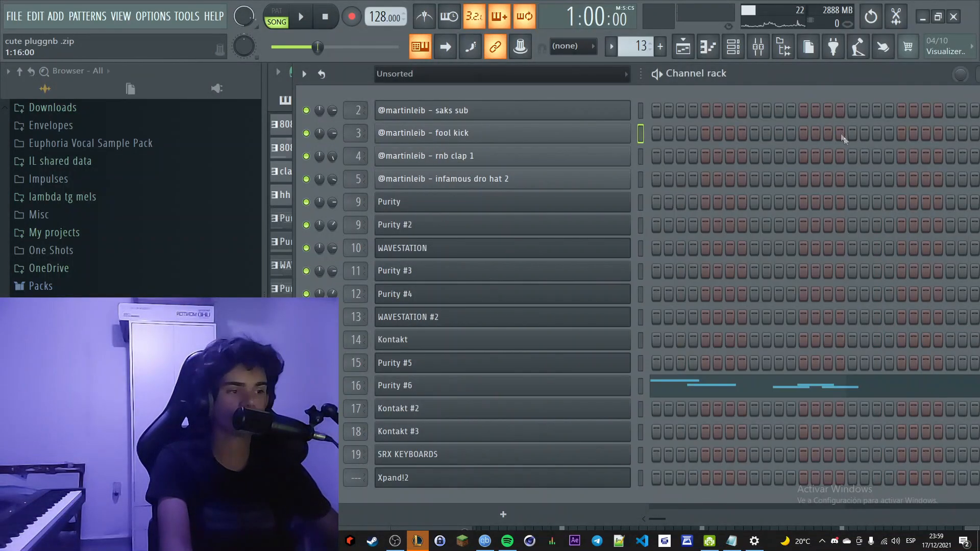
Mute the Purity #5 and Purity #6 tracks and unmute the Kontakt #2, Kontakt #3 and SRX KEYBOARDS tracks in the playlist.
left_click(683, 46)
scroll(676, 216, "down", 3)
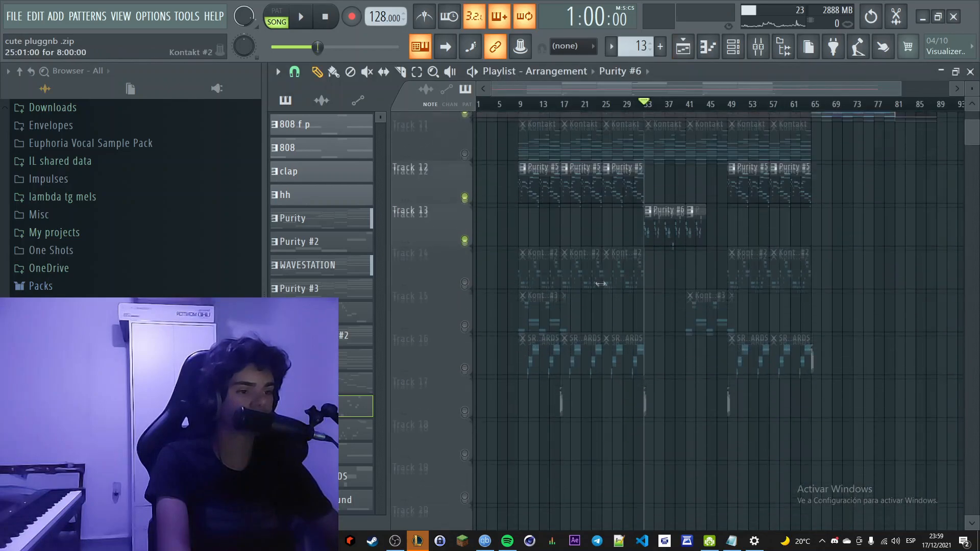
left_click(464, 276, "ctrl")
scroll(485, 357, "up", 3)
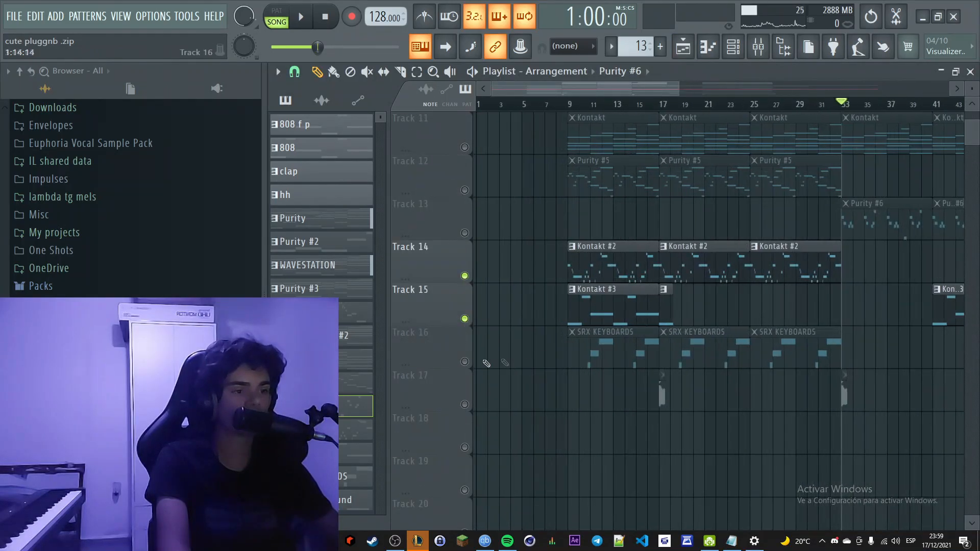
left_click(464, 362)
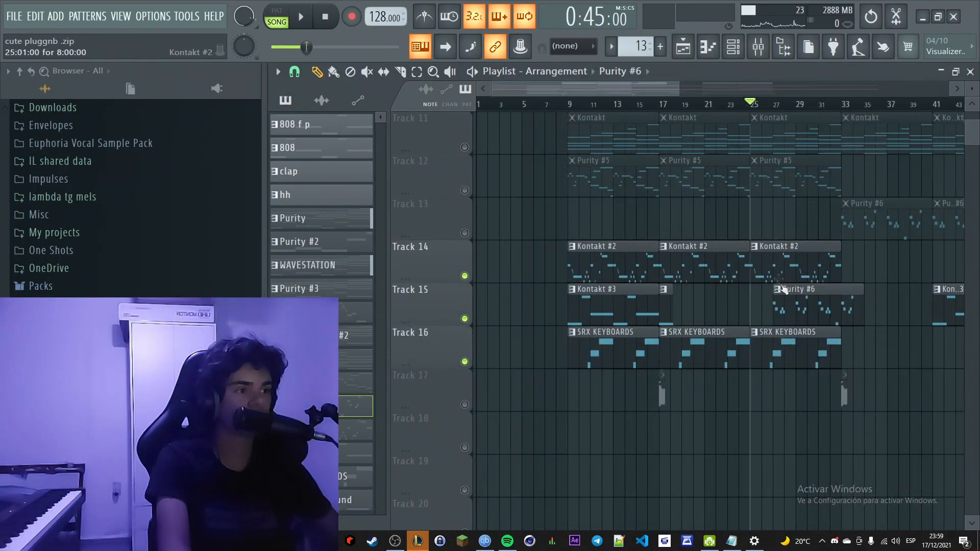
Open the Kontakt #2 pattern at bar 25 in the piano roll and play it in pattern mode.
double_click(786, 265)
left_click(274, 10)
key("space")
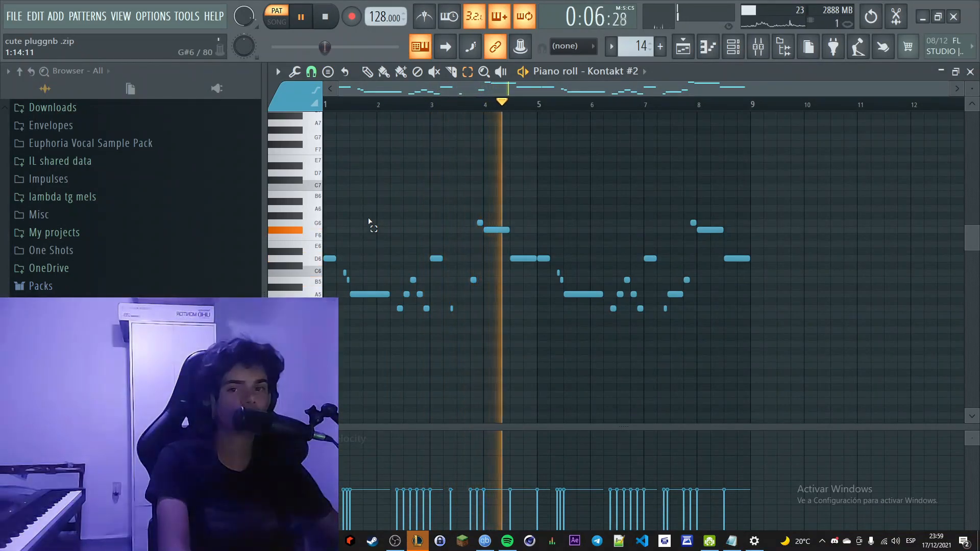
Check the John's Guitar patch on the Kontakt #2 channel and reopen its notes in the piano roll.
left_click(738, 50)
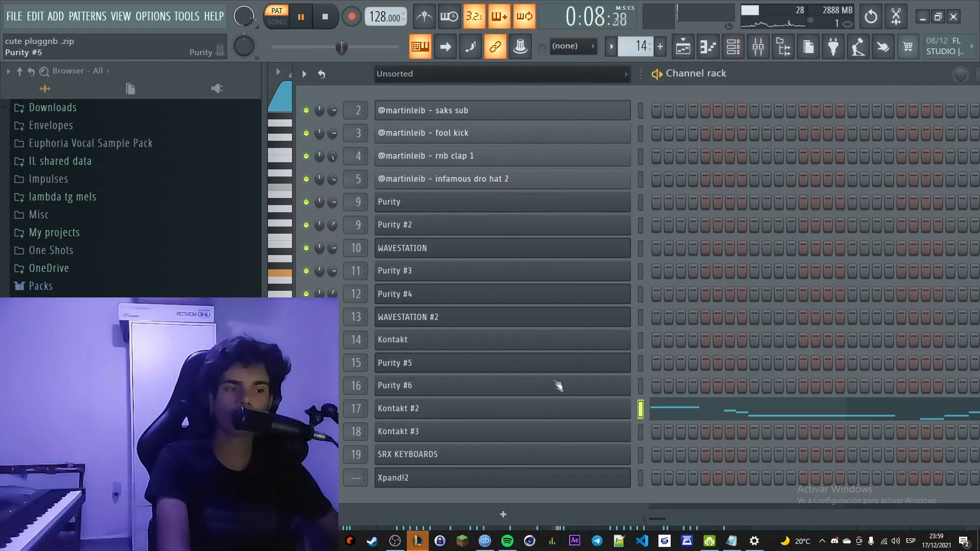
left_click(556, 407)
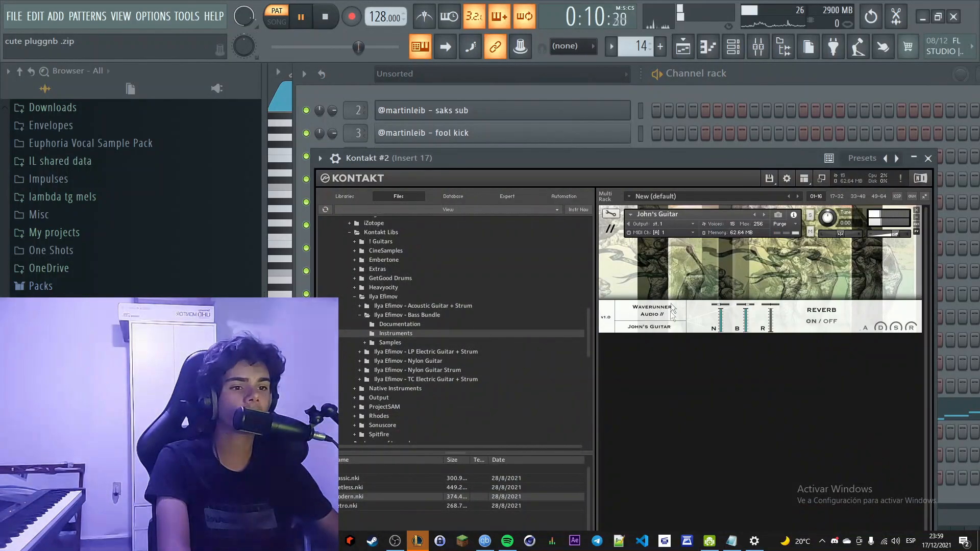
left_click(928, 158)
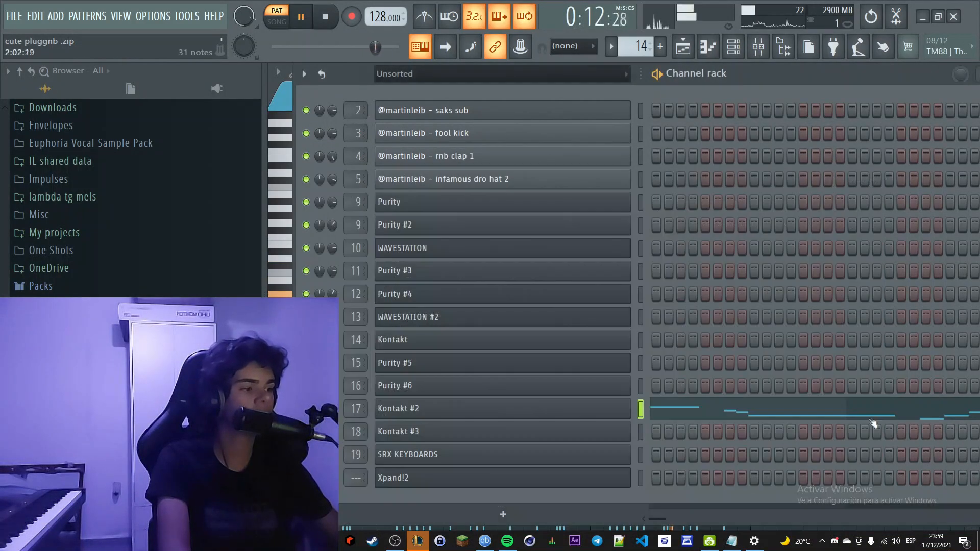
left_click(860, 412)
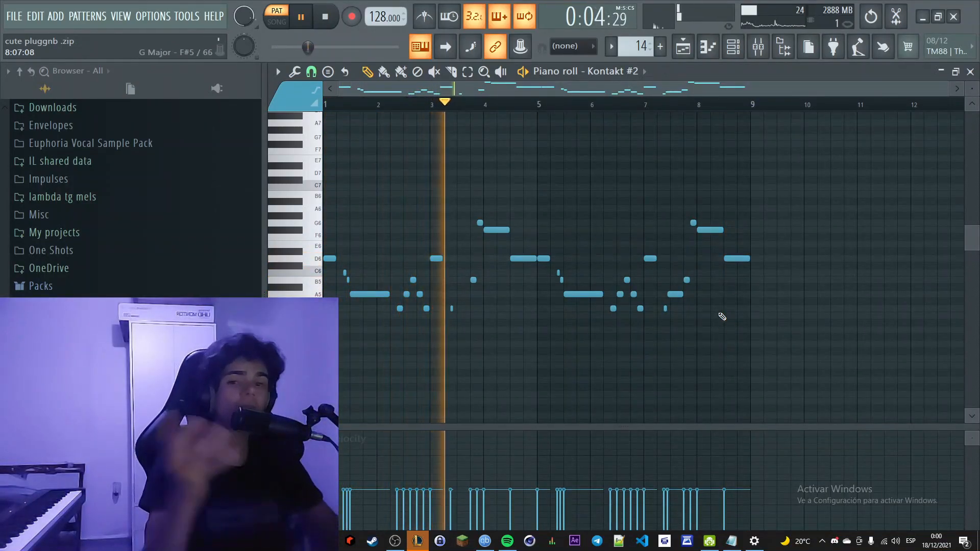
Stop the Kontakt #2 pattern, open the Kontakt #3 pattern from Track 15 and play its low notes.
left_click(686, 48)
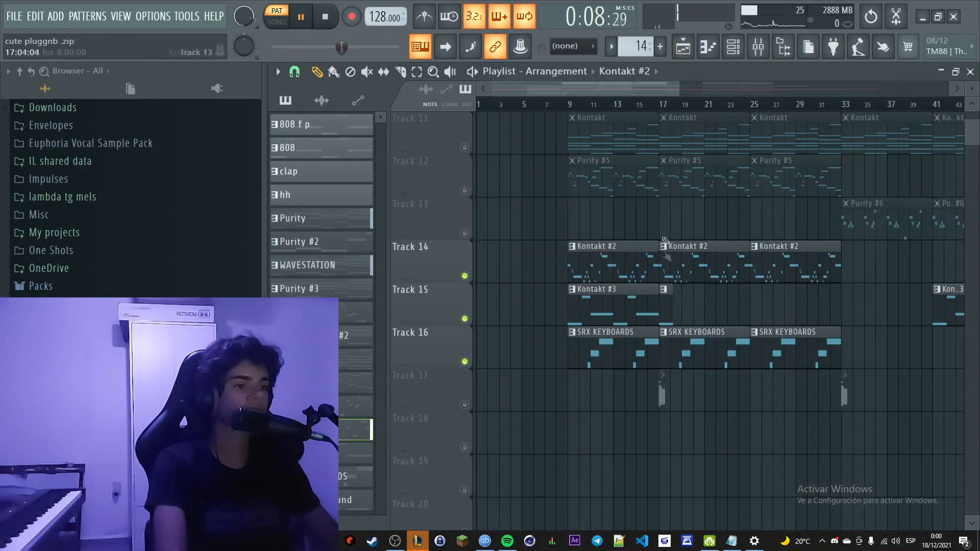
key("space")
double_click(638, 301)
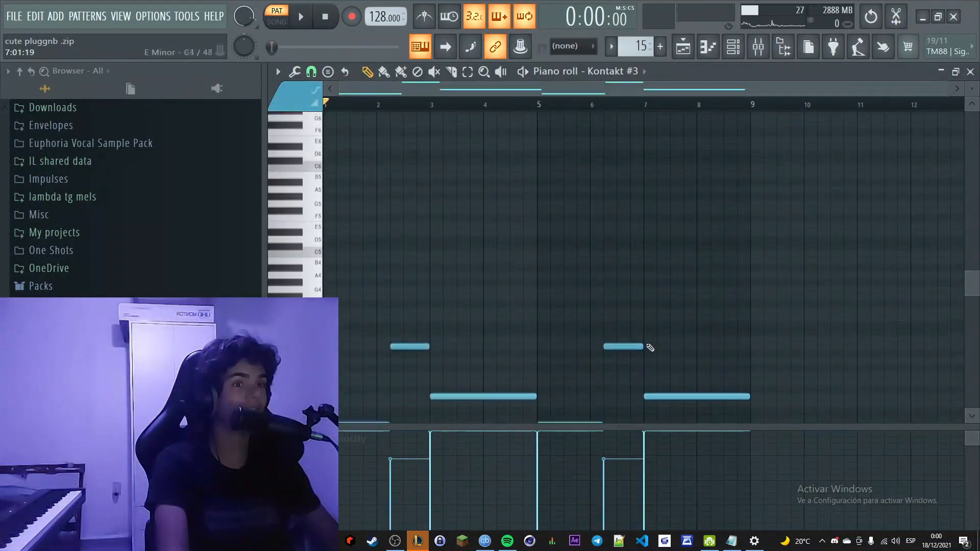
scroll(643, 345, "down", 4)
key("space")
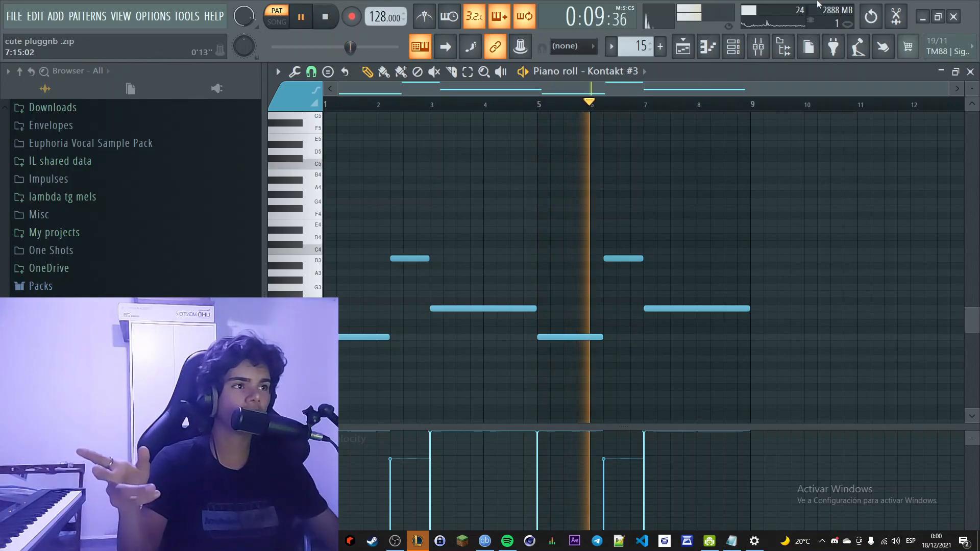
Check the Ilya Efimov Modern Bass instrument loaded on the Kontakt #3 channel, closing its window when done.
key("F6")
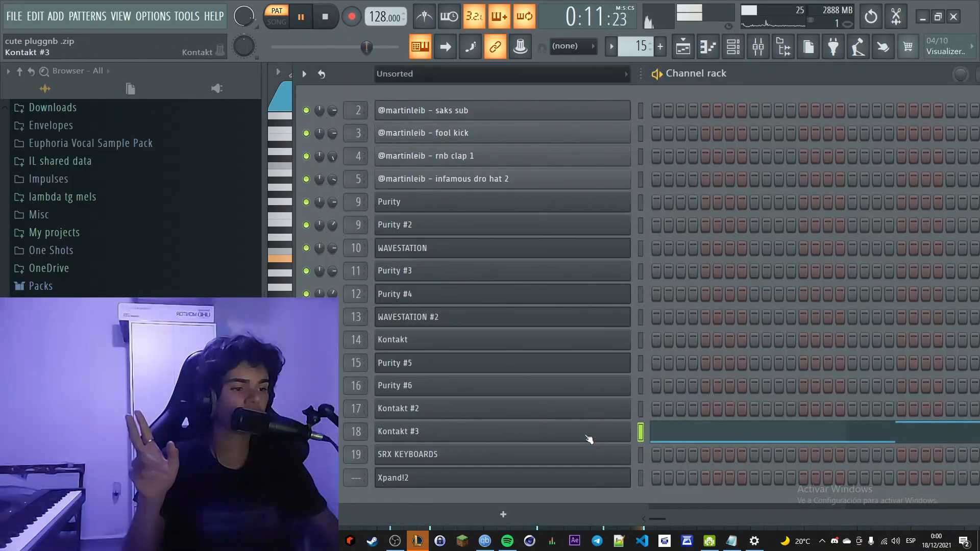
left_click(588, 438)
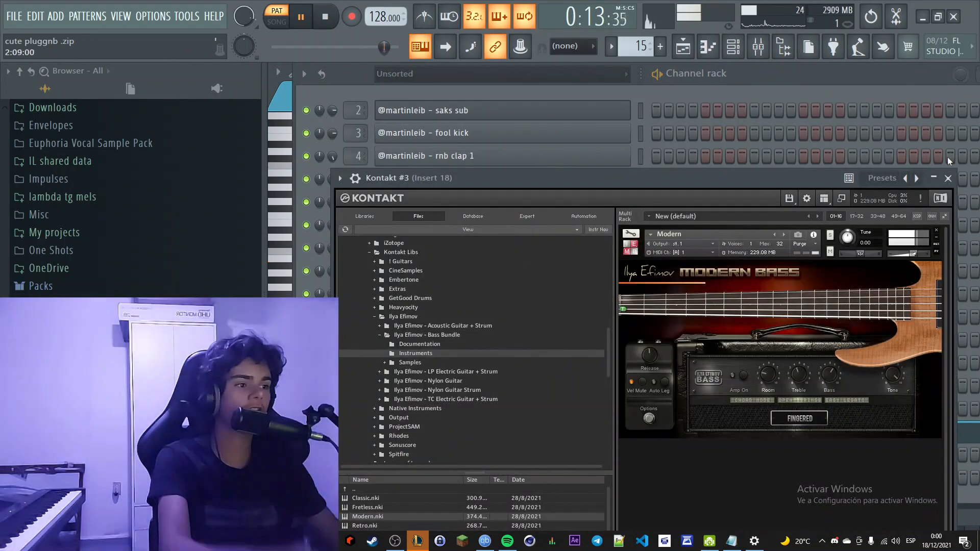
left_click(949, 178)
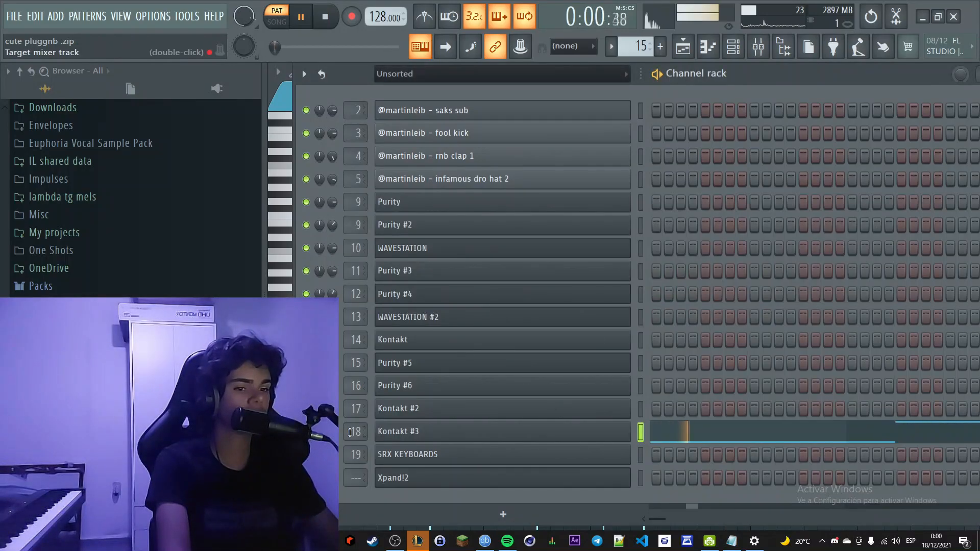
Load Radiator in the first effect slot of mixer insert 18, choose the Drive In preset and play the bass through it.
double_click(351, 432)
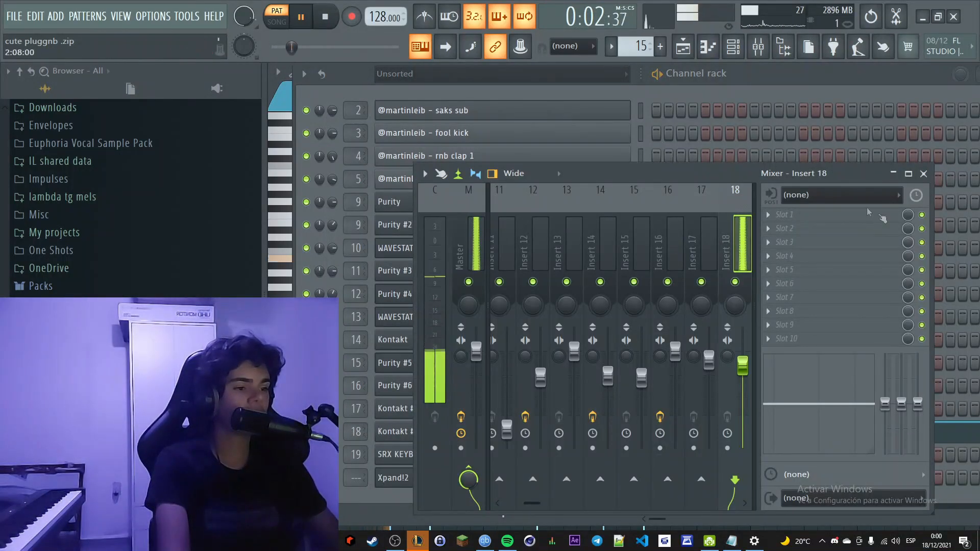
left_click(786, 214)
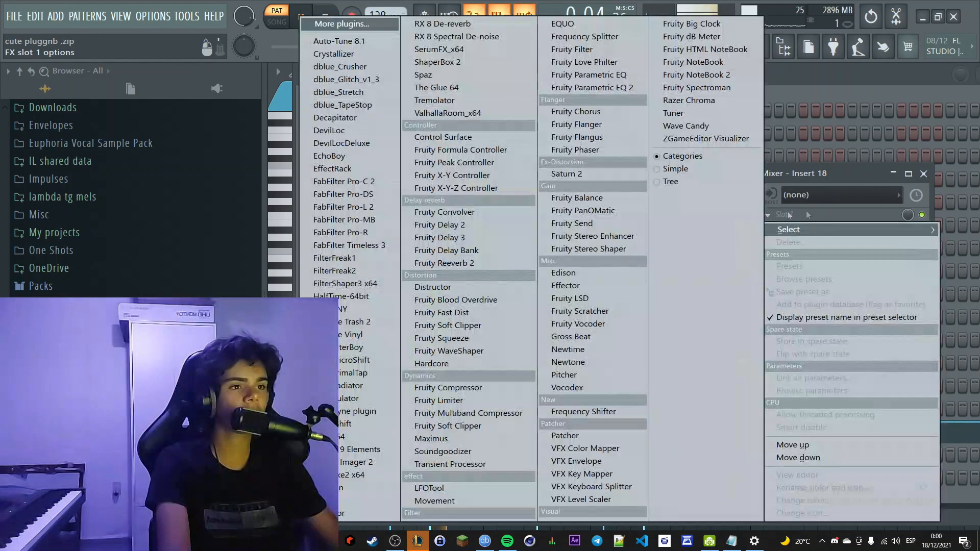
left_click(343, 516)
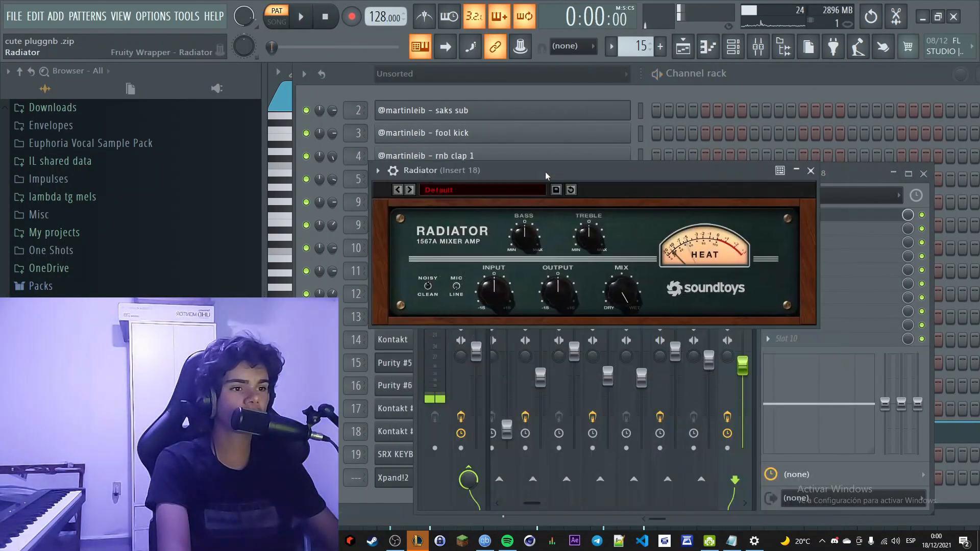
left_click(494, 190)
left_click(470, 212)
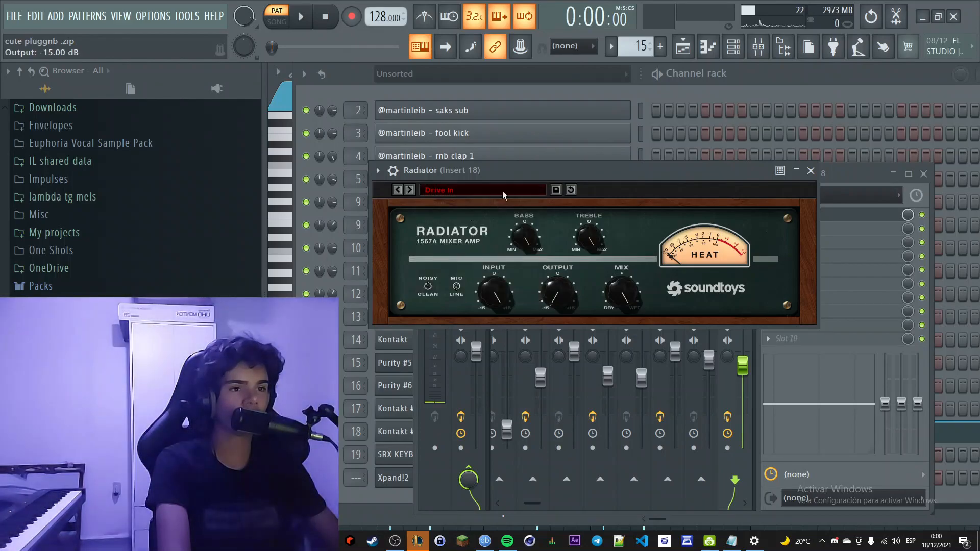
key("space")
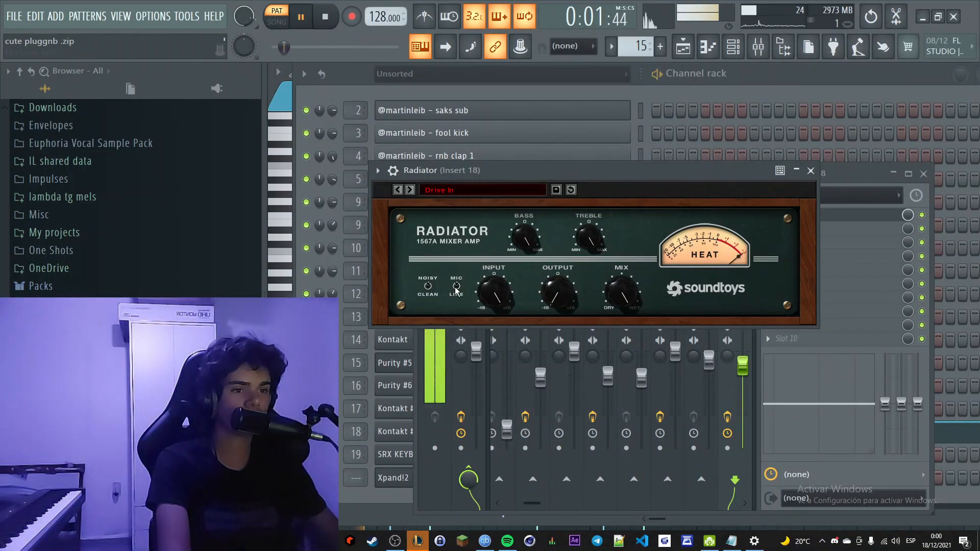
left_click(852, 220)
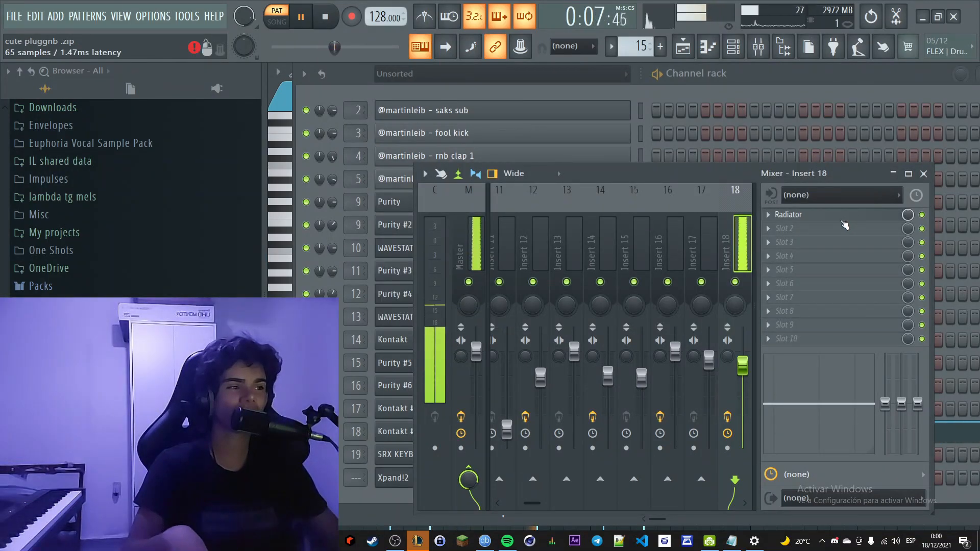
Delete Radiator from mixer insert 18, close the mixer and stop playback.
right_click(776, 214)
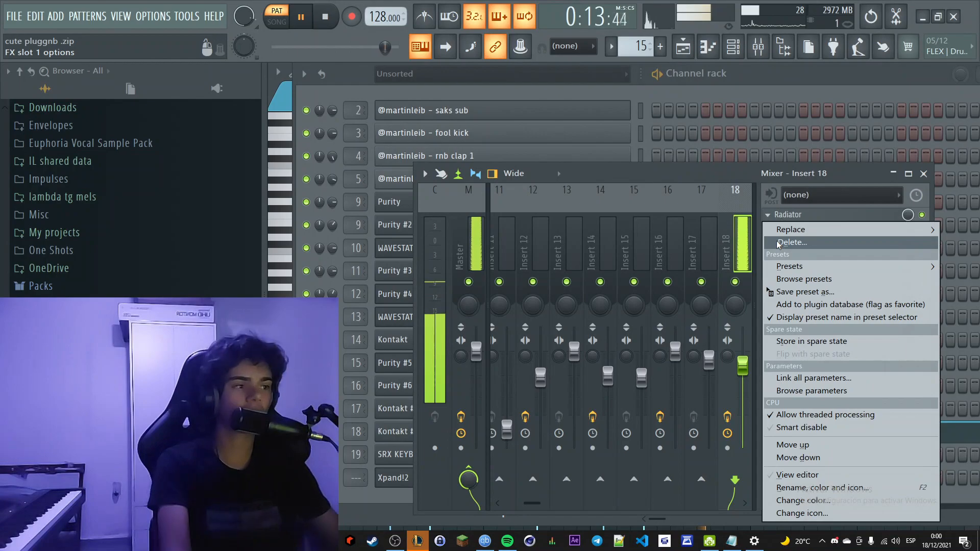
left_click(777, 244)
key("F9")
key("space")
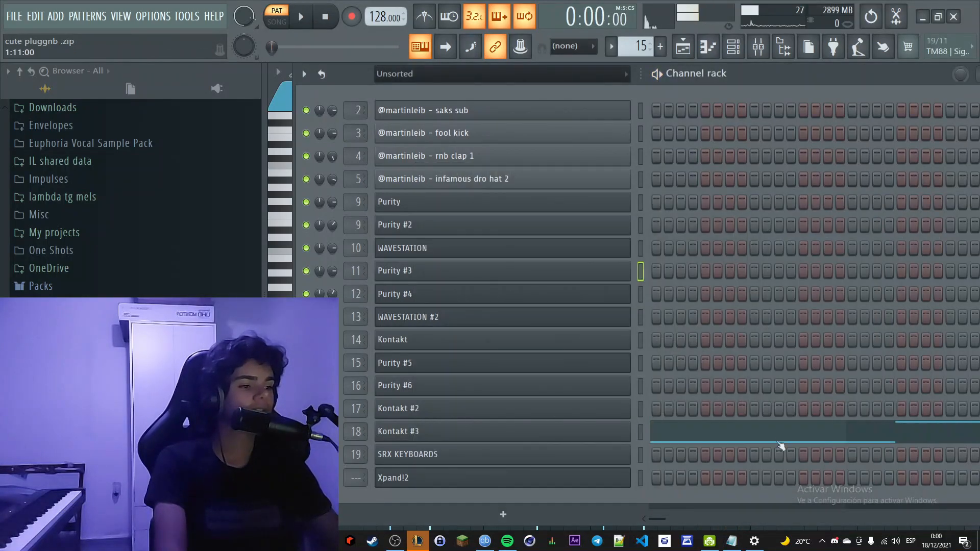
Open the Kontakt #3 notes in the piano roll and try a different velocity on the first C3 note.
left_click(781, 444)
scroll(714, 398, "down", 4)
scroll(722, 384, "up", 1)
scroll(299, 443, "down", 4)
left_click(297, 443)
left_click(312, 451)
scroll(309, 315, "up", 3)
scroll(308, 316, "up", 2)
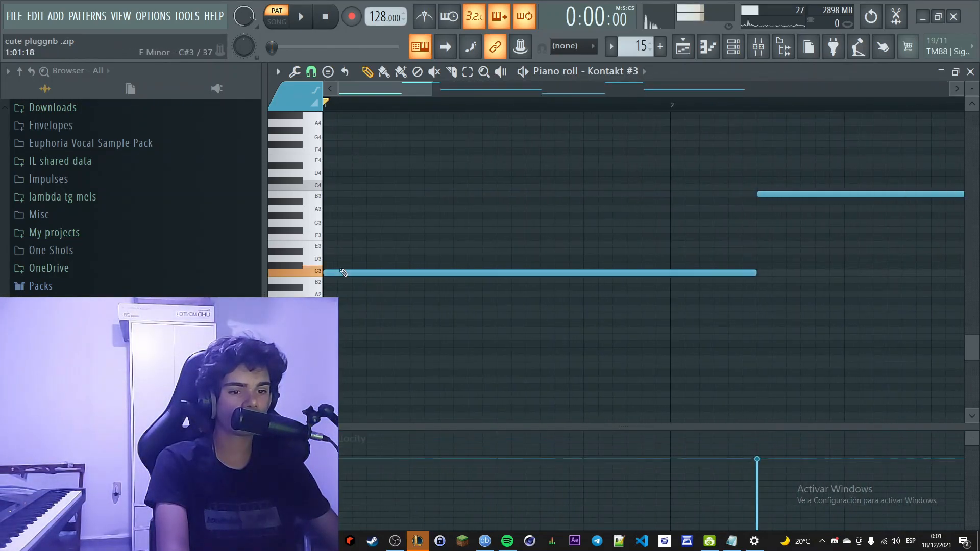
Play the Kontakt #3 bass pattern from its start several times and view all of its notes.
key("space")
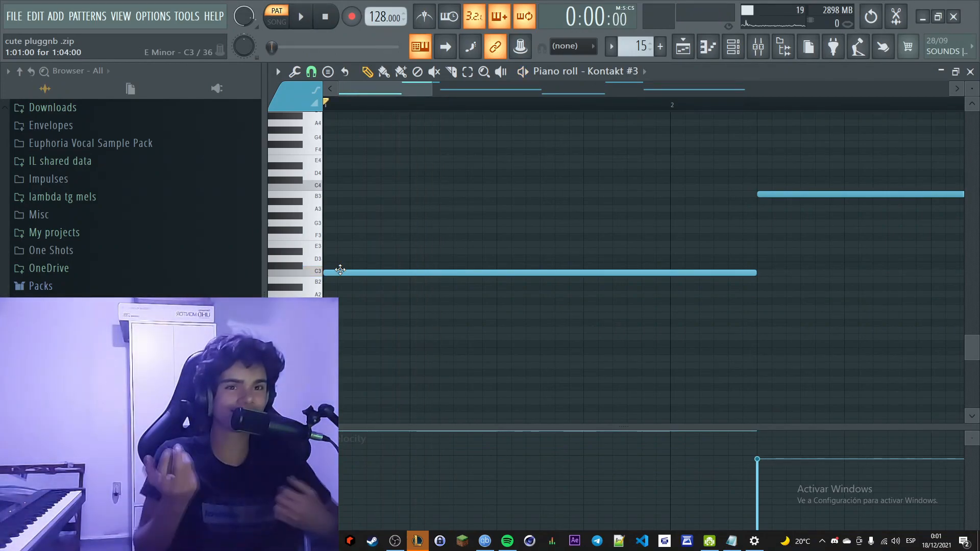
key("space")
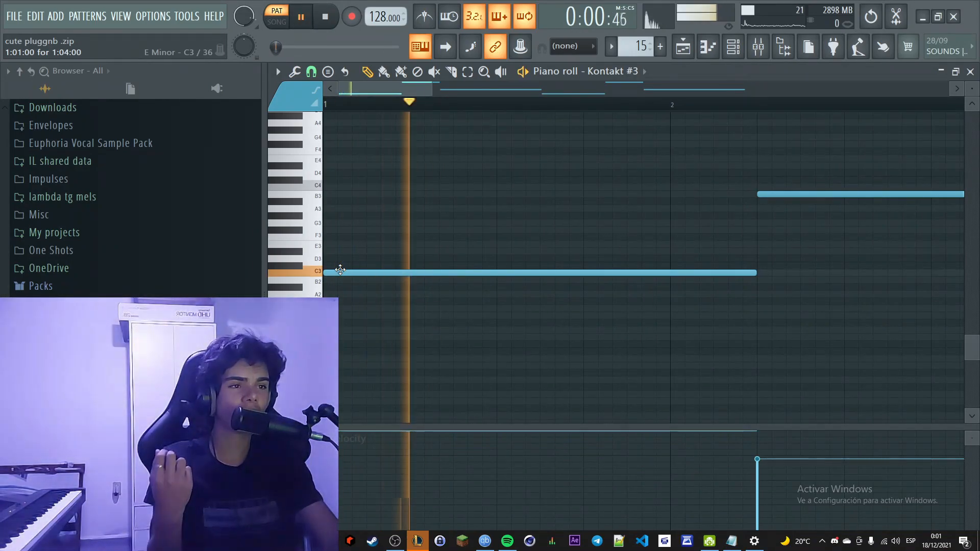
key("space")
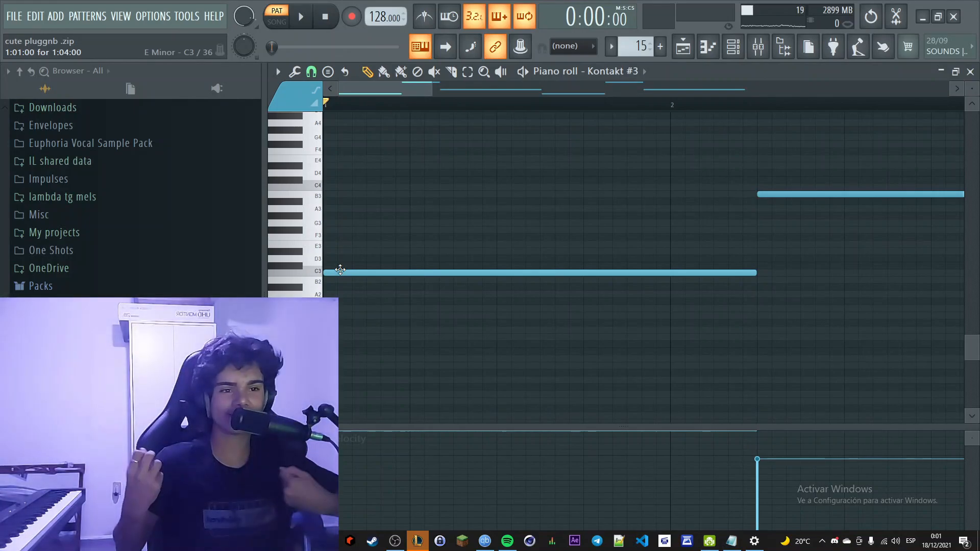
key("space")
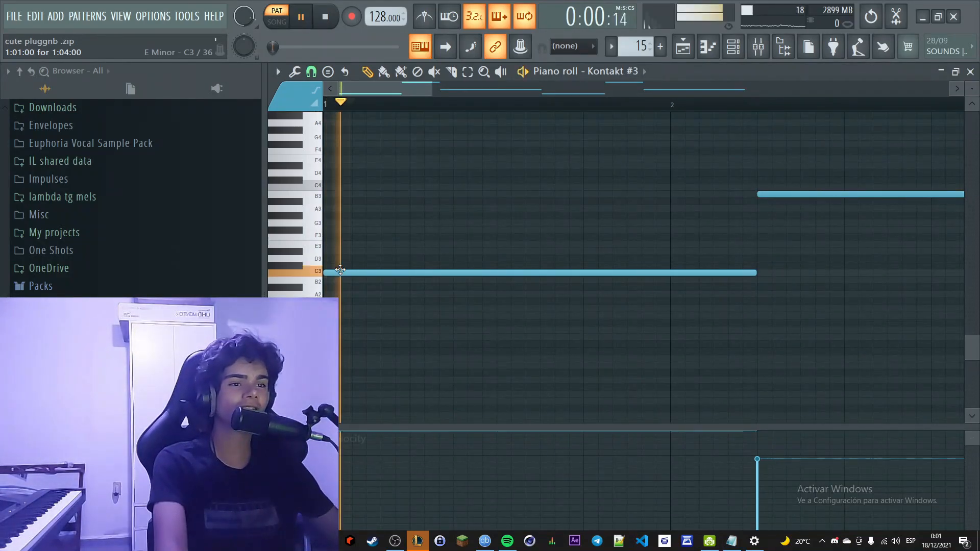
scroll(485, 232, "down", 3)
scroll(513, 230, "down", 3)
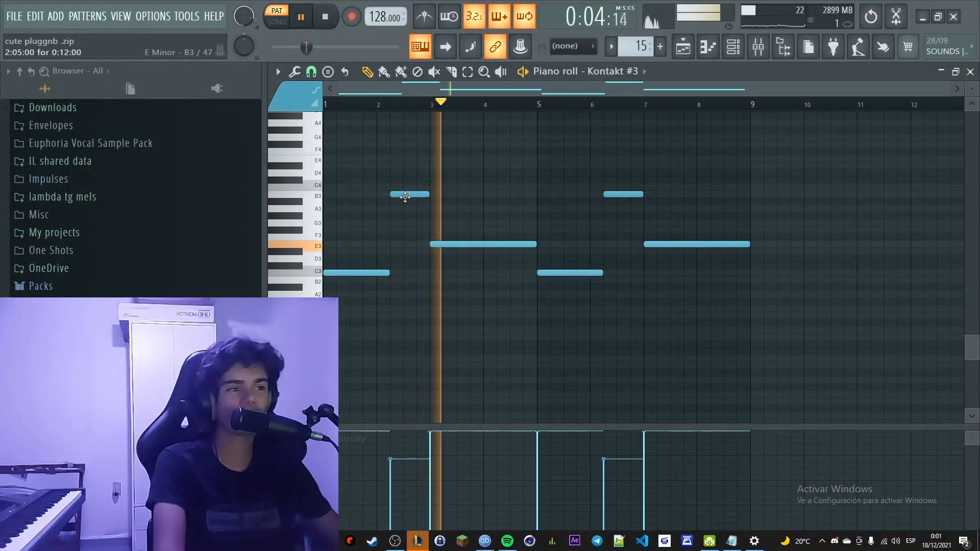
Stop the bass pattern, open the SRX KEYBOARDS pattern from the playlist in the piano roll and play it from bar 2.
left_click(683, 47)
key("space")
double_click(675, 346)
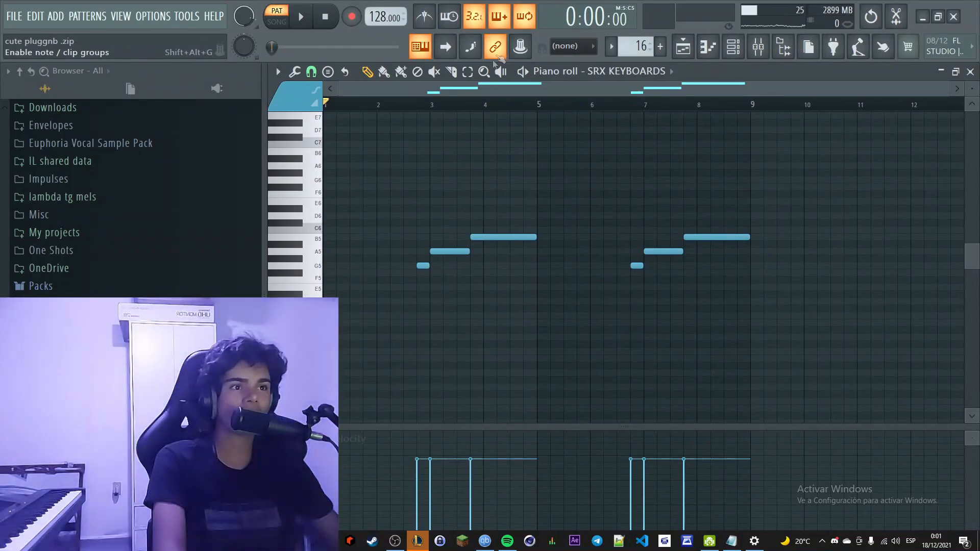
left_click(402, 102)
key("space")
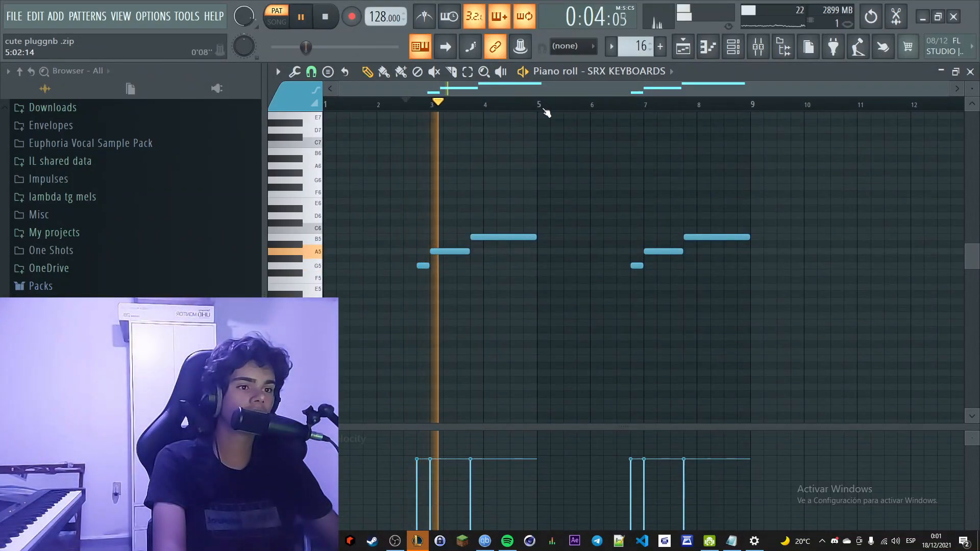
Open the SRX KEYBOARDS channel's instrument and check its Suitcase EP patch in the patch list.
left_click(732, 46)
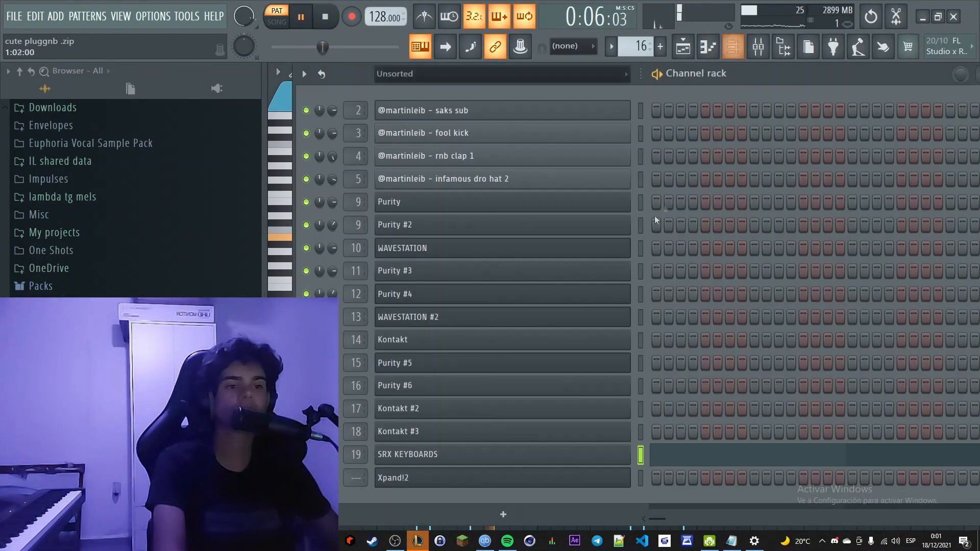
left_click(550, 460)
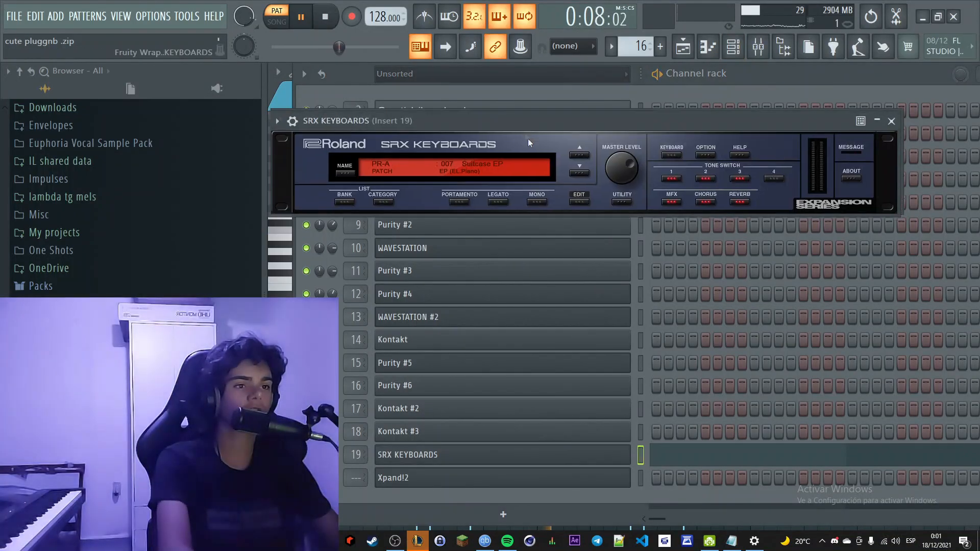
left_click_drag(527, 115, 510, 137)
left_click(475, 186)
mouse_move(396, 200)
left_click(449, 252)
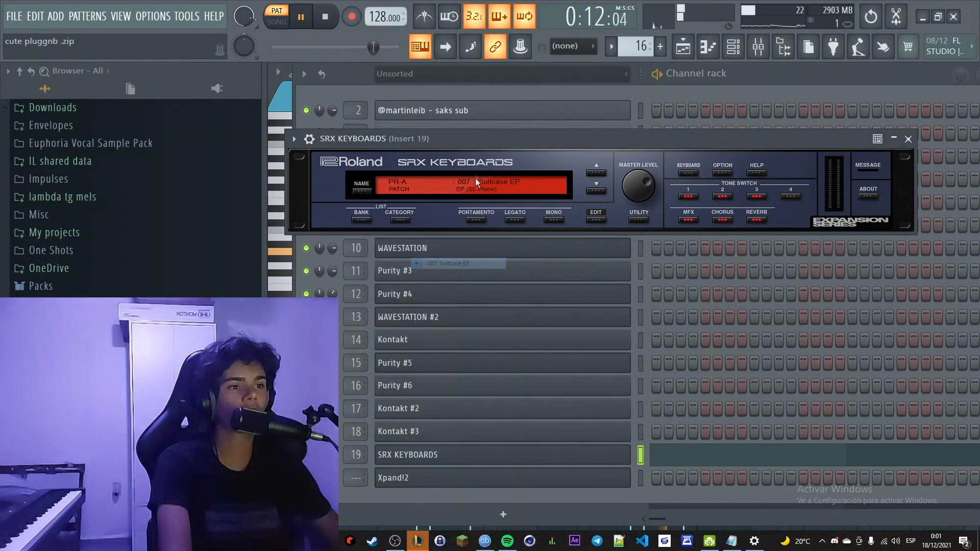
Close the SRX KEYBOARDS instrument and inspect the FabFilter Timeless 3 delay on mixer insert 19.
left_click(411, 456)
double_click(364, 456)
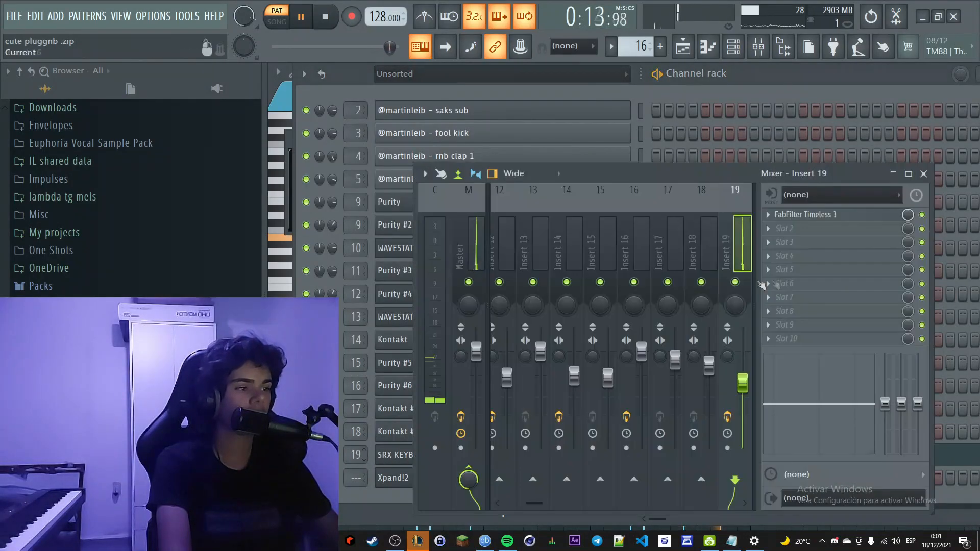
left_click(817, 215)
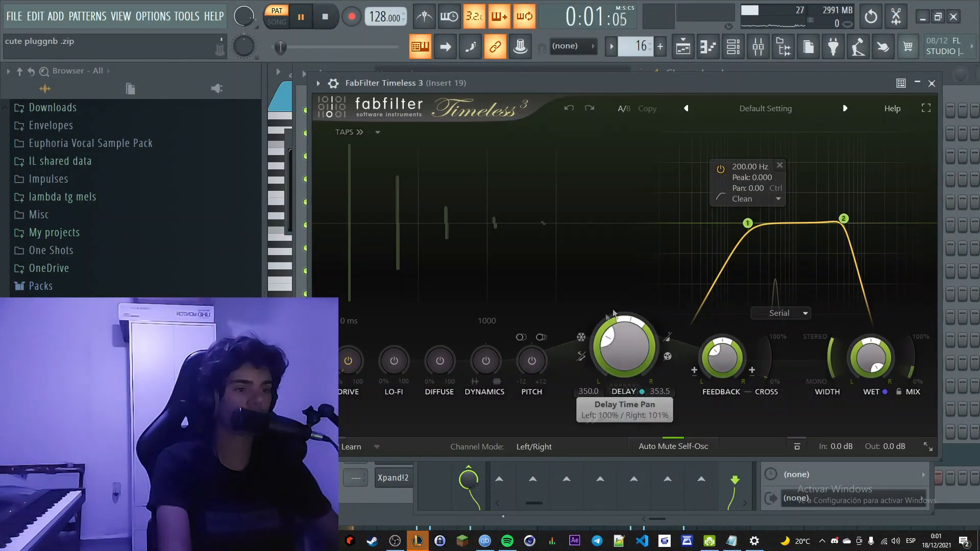
Return to the playlist, stop playback and unmute all tracks so the full arrangement is active.
left_click(683, 47)
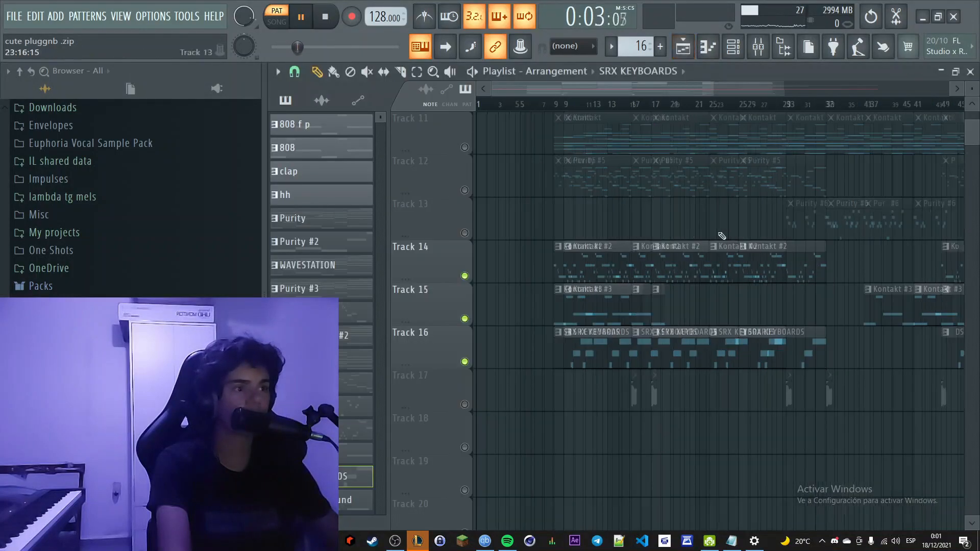
scroll(436, 228, "up", 5)
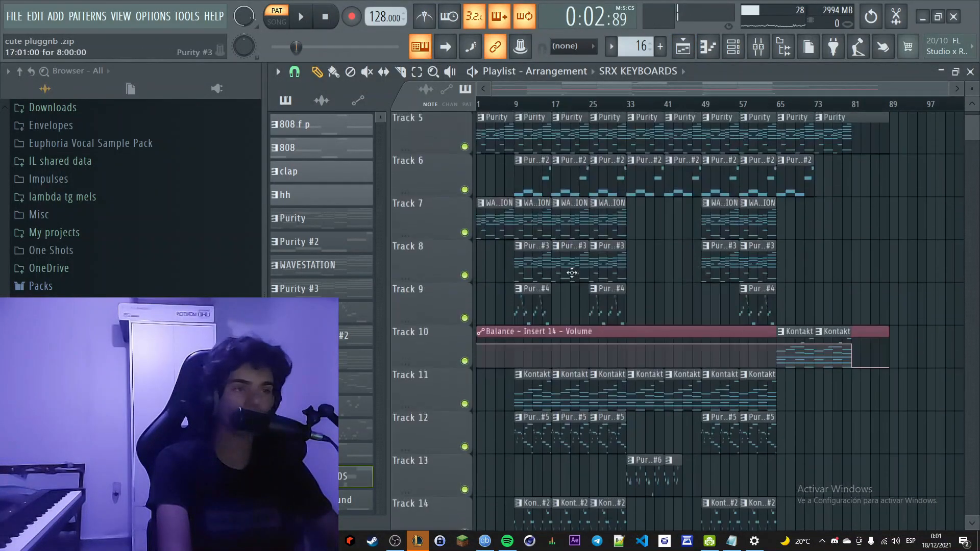
scroll(937, 156, "down", 5)
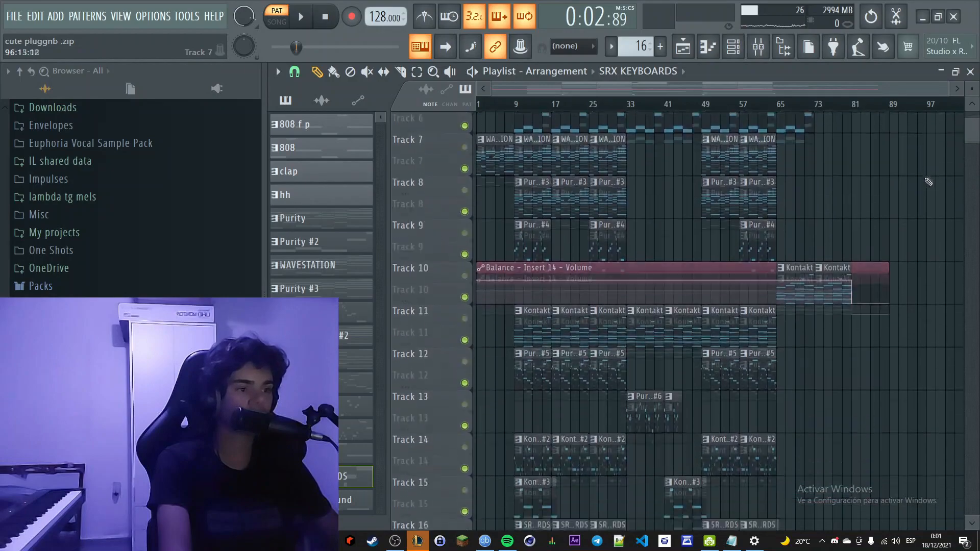
left_click_drag(971, 88, 972, 101)
scroll(874, 197, "up", 5)
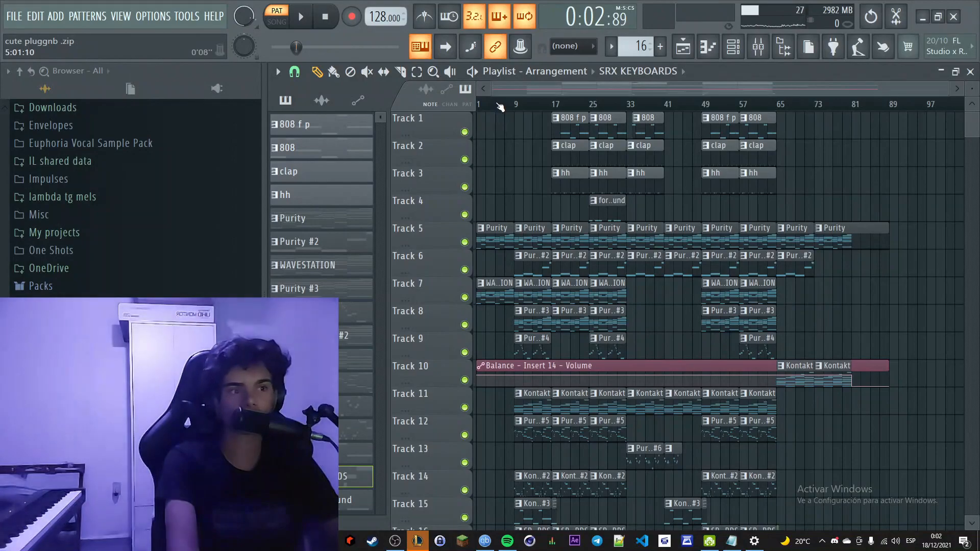
Switch to song mode, play the full arrangement from bar 1 and look through its tracks.
key("l")
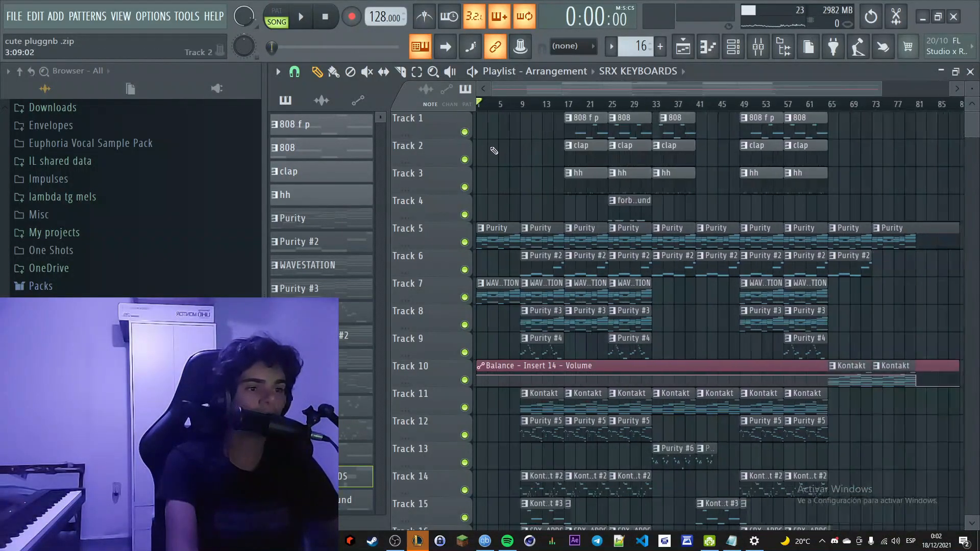
key("space")
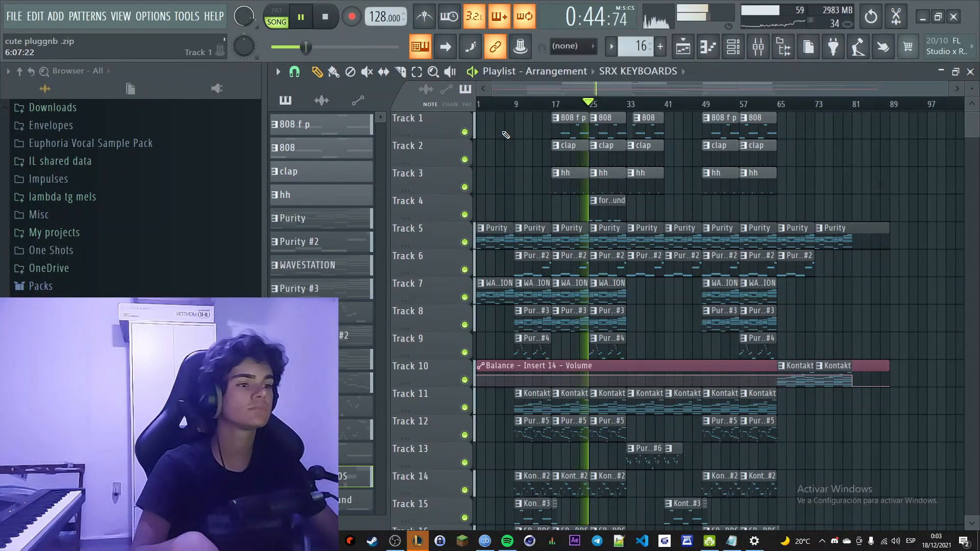
scroll(659, 258, "down", 5)
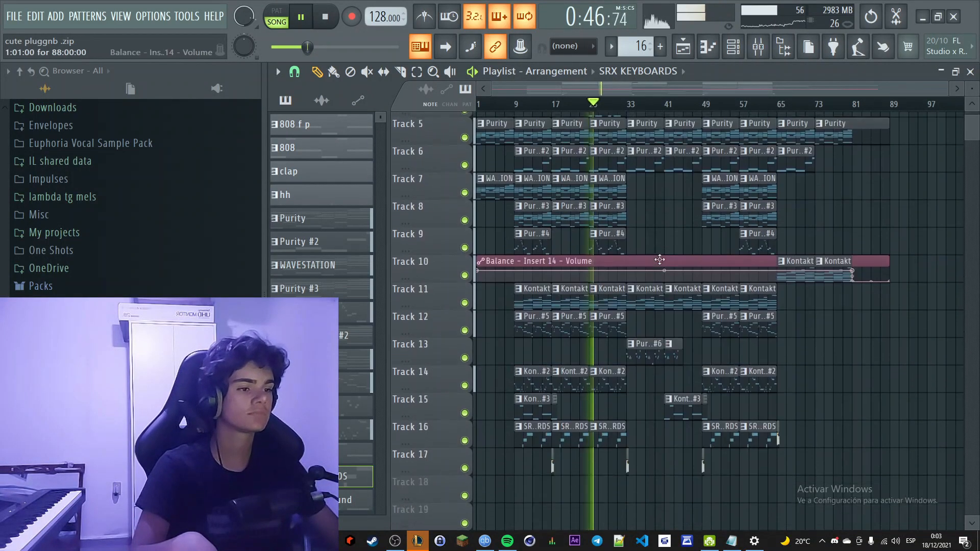
scroll(661, 262, "up", 5)
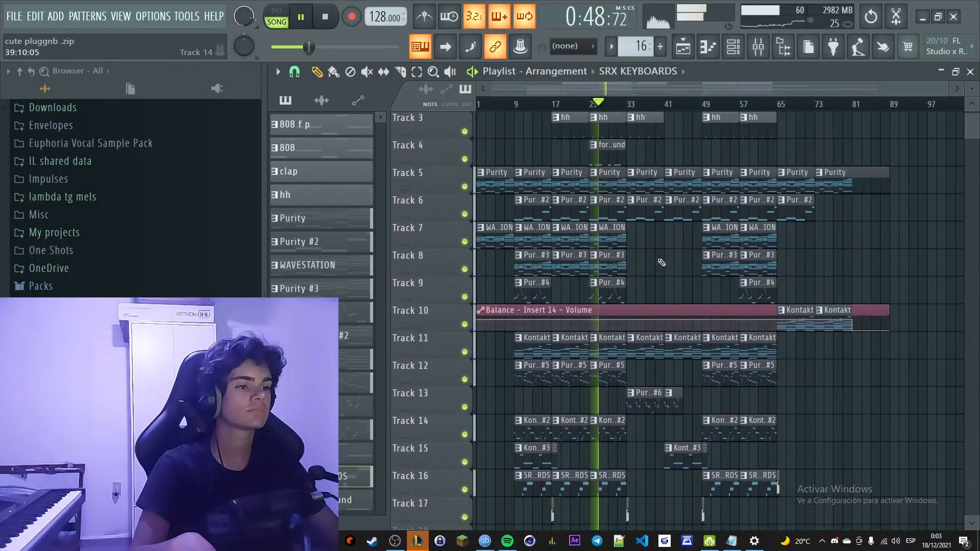
scroll(657, 270, "down", 4)
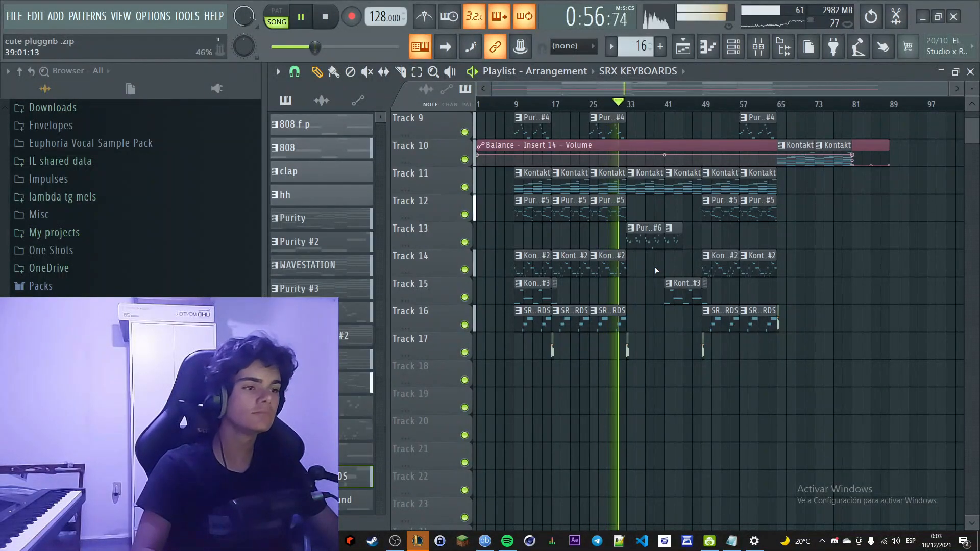
Examine the XanGang Transition clip at bar 33 on Track 17 while the song plays.
scroll(645, 334, "up", 4)
scroll(638, 351, "up", 8)
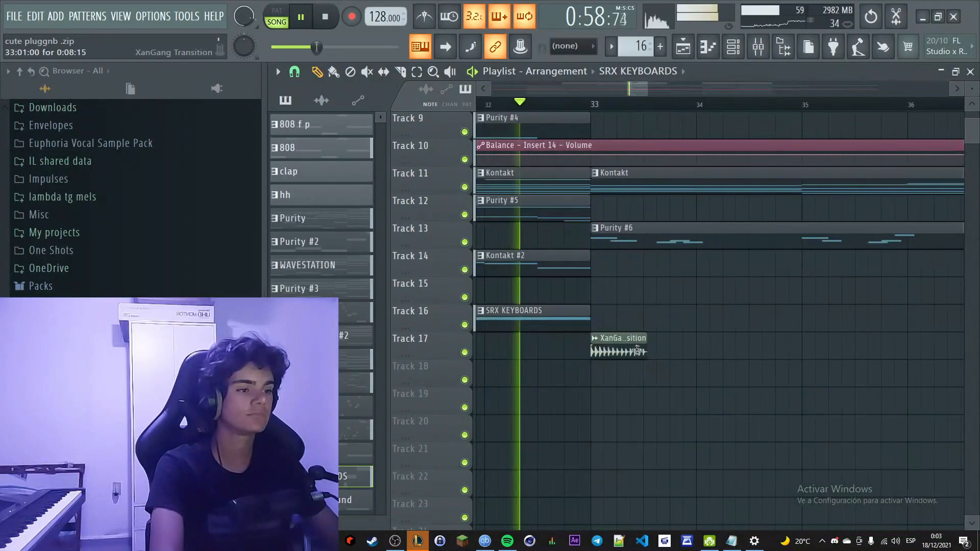
scroll(605, 351, "down", 10)
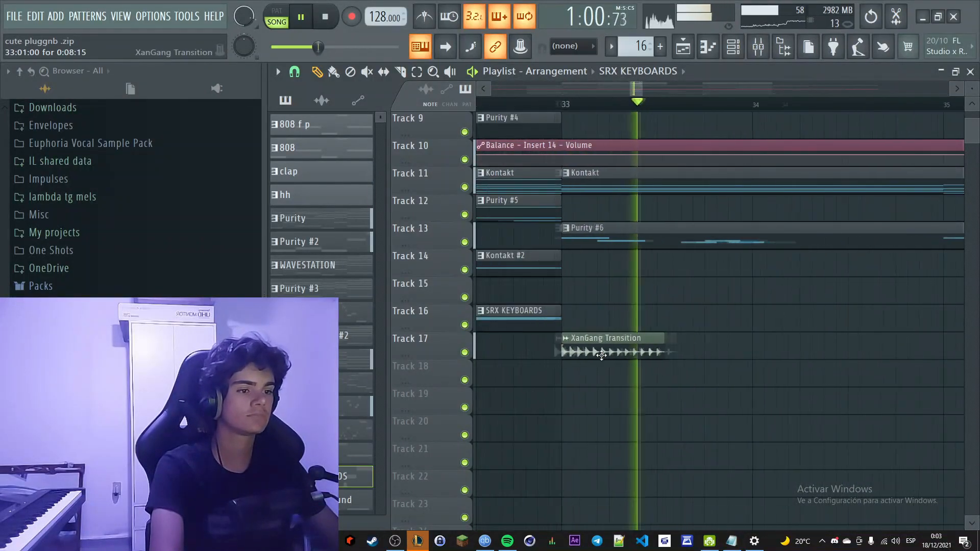
Let the song play on through the section after bar 33 while viewing the full arrangement, and stop playback.
scroll(598, 346, "down", 6)
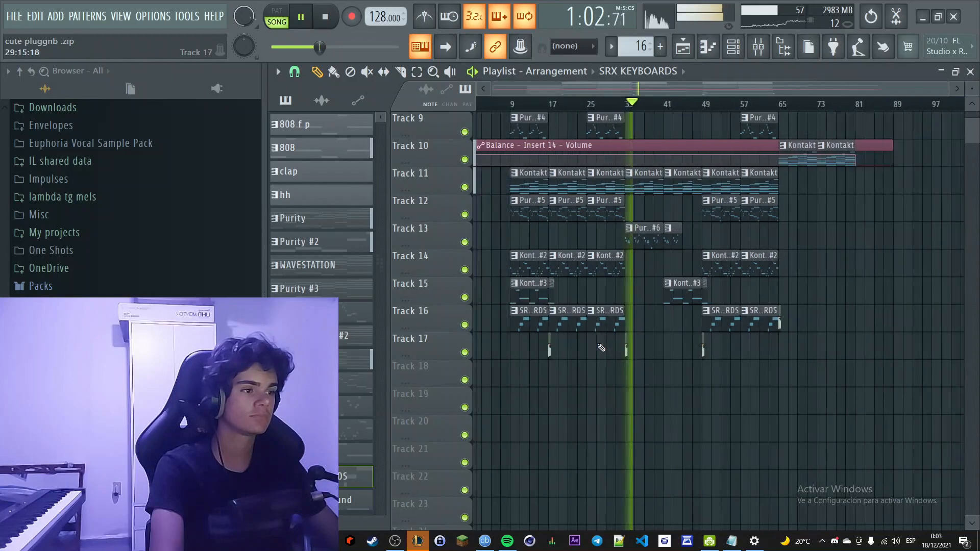
scroll(642, 301, "up", 3)
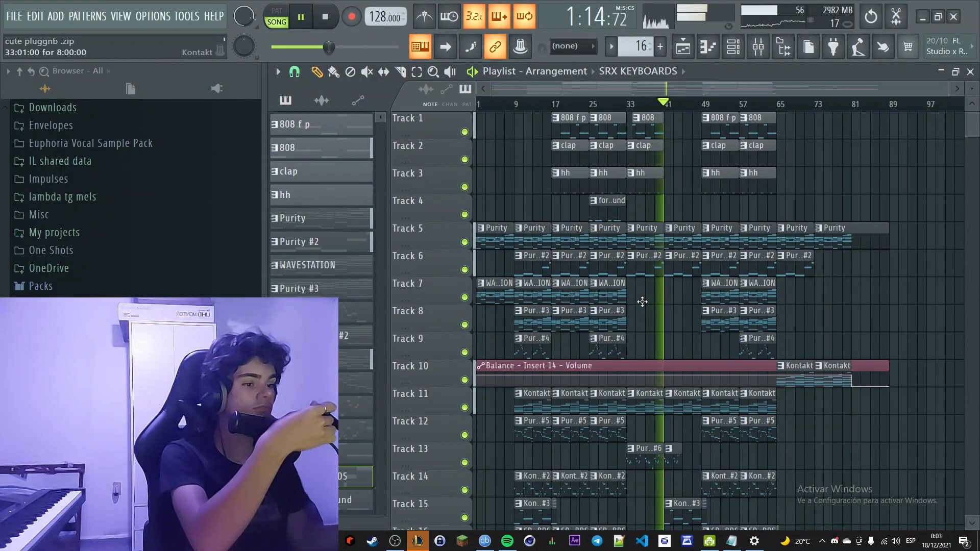
key("space")
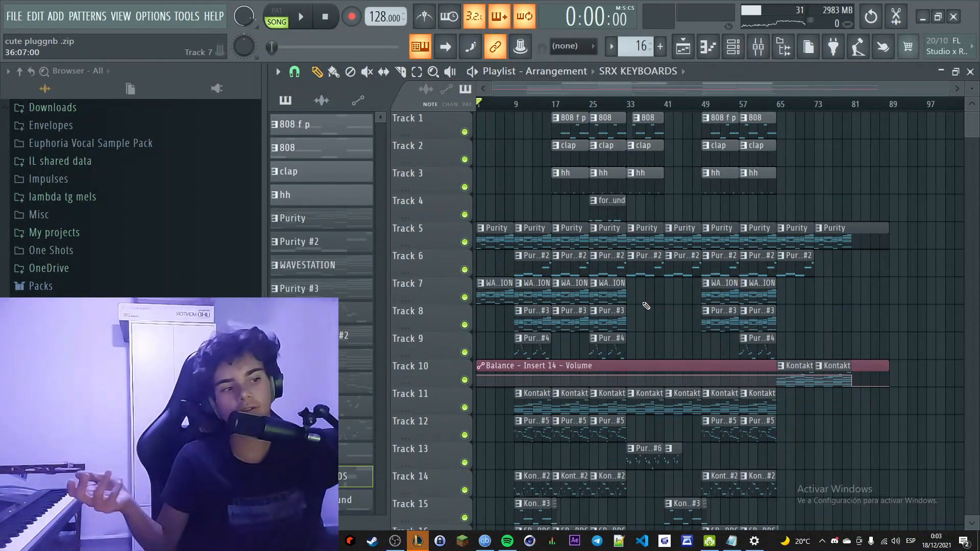
Loop the start of bar 33 around the XanGang Transition clip, solo Track 17 and audition the clip.
scroll(615, 332, "down", 3)
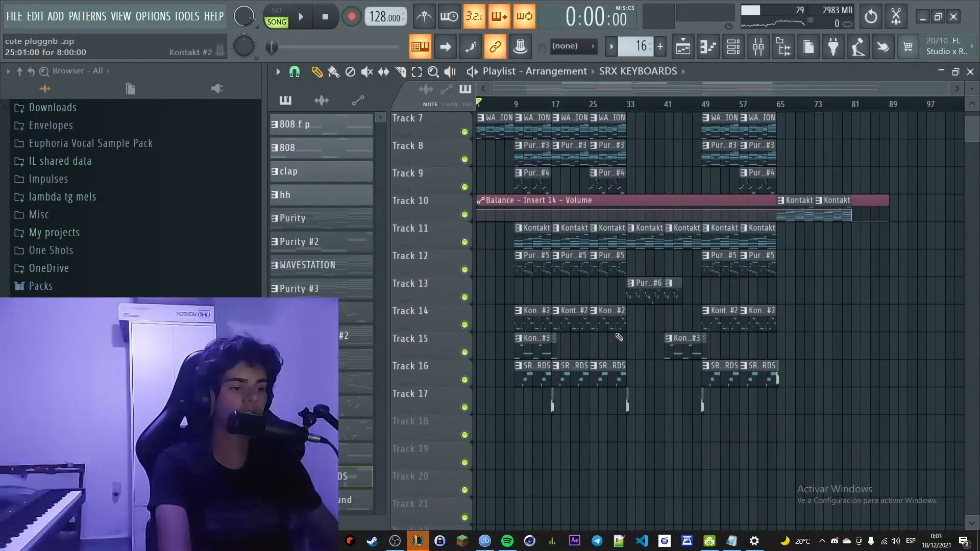
scroll(618, 337, "up", 10)
left_click_drag(574, 105, 730, 108)
left_click(464, 407, "ctrl")
key("space")
key("space")
Open the XanGang Transition clip's channel settings, inspect the effects on mixer insert 1 and close both windows.
double_click(659, 393)
double_click(748, 202)
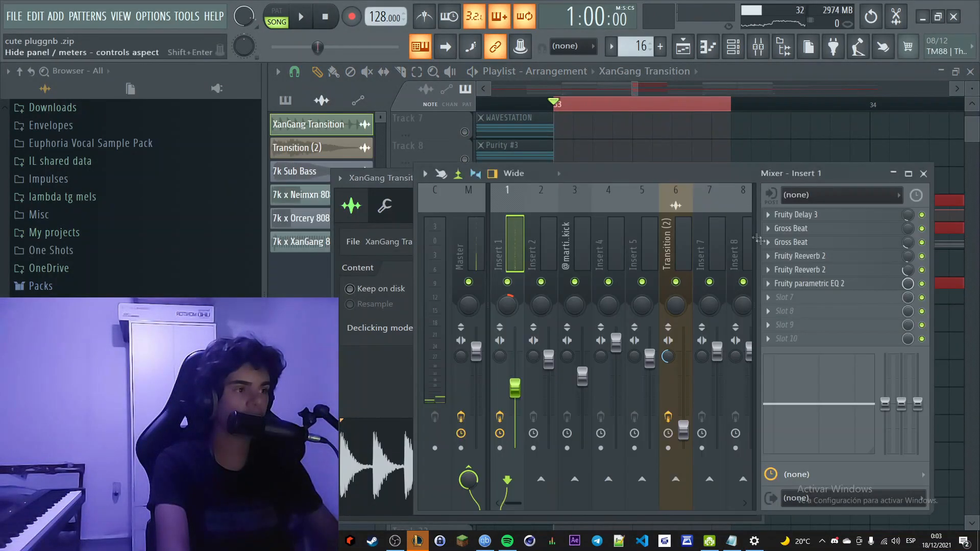
left_click(556, 106)
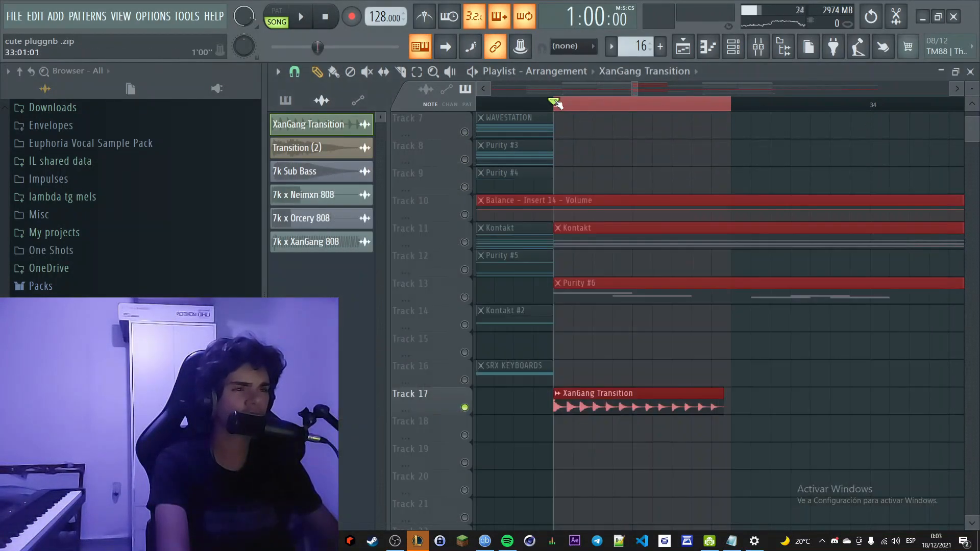
Clear the time selection and play the soloed Track 17 from bar 33, stopping after the transition.
left_click(556, 105, "ctrl")
key("space")
scroll(591, 225, "down", 4)
scroll(592, 226, "down", 6)
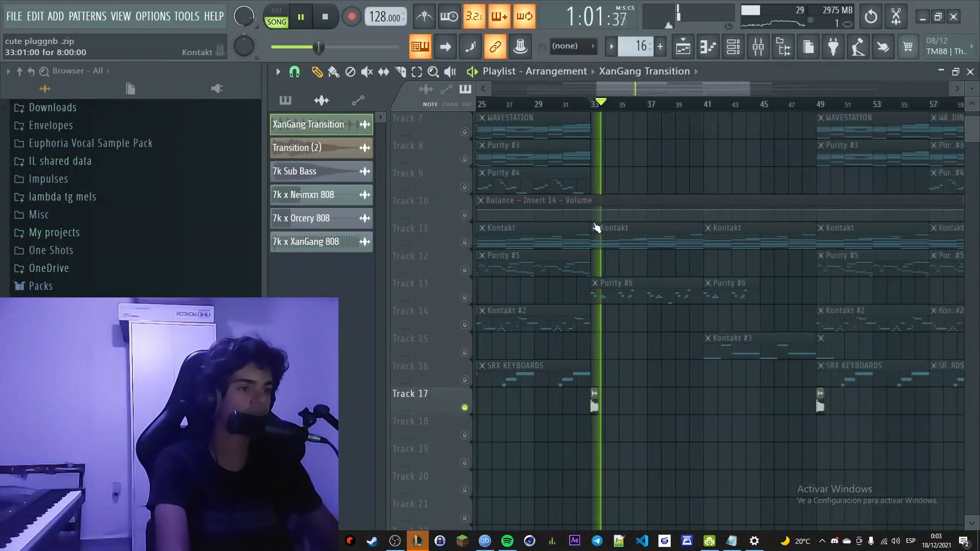
key("space")
End the solo so that all playlist tracks are active again.
right_click(465, 214)
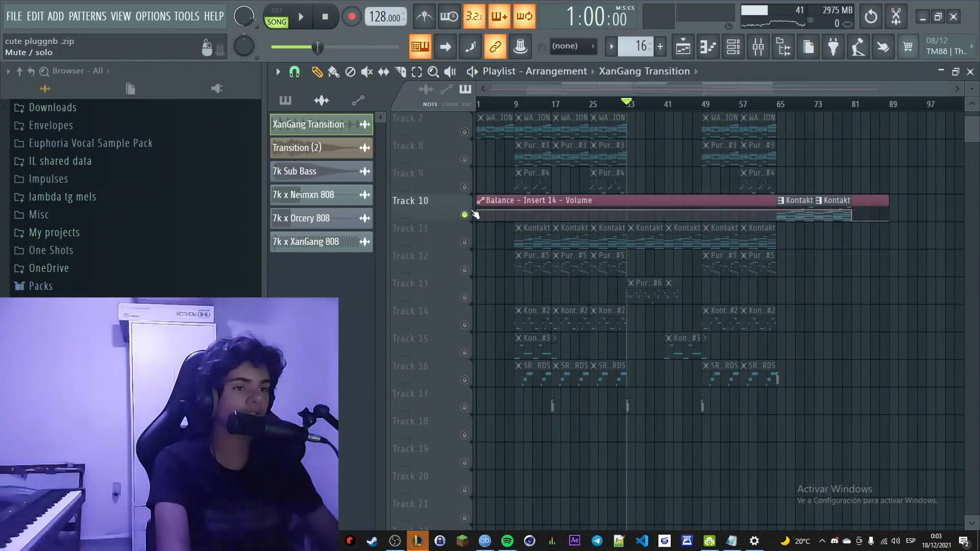
right_click(465, 214)
scroll(475, 210, "up", 6)
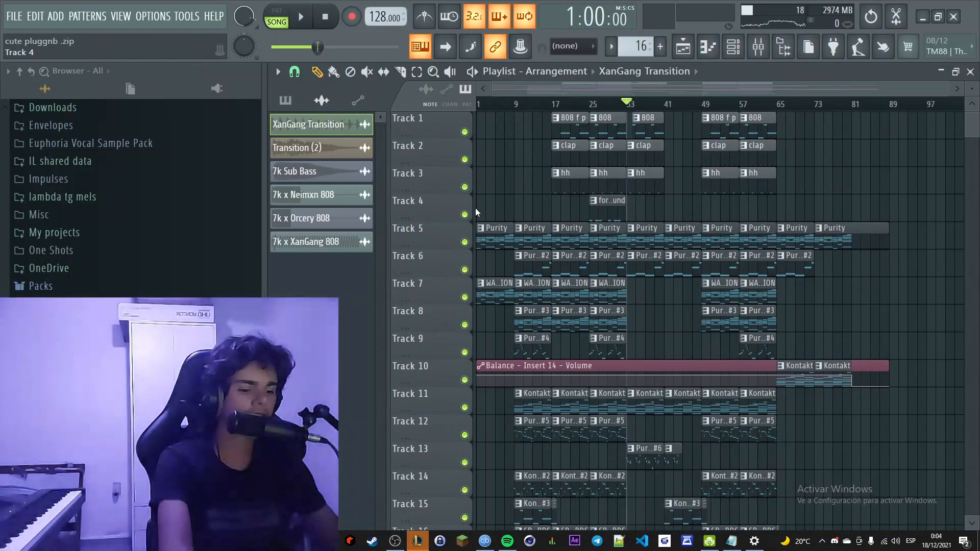
Inspect the FabFilter Pro-L 2 limiter on the master mixer track, close it and return to the full arrangement.
key("F9")
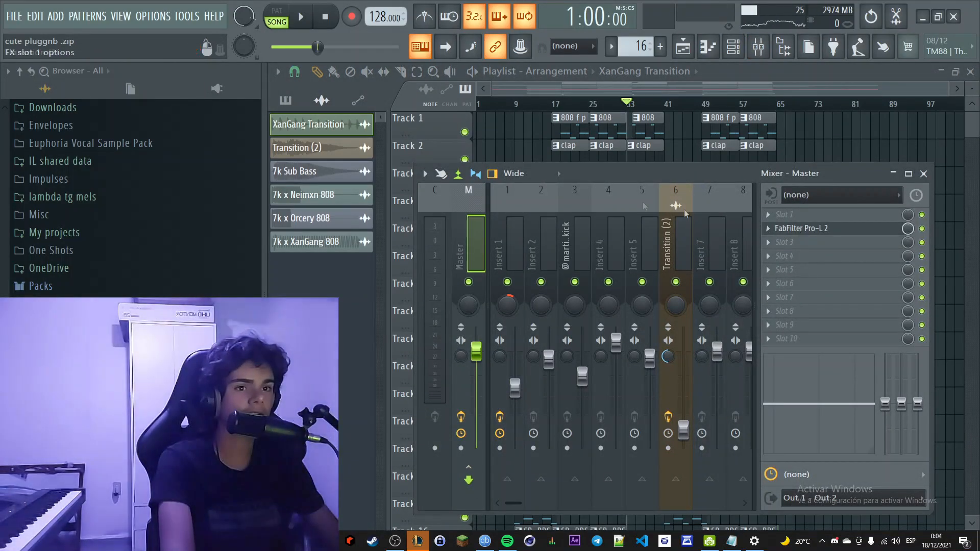
left_click(790, 228)
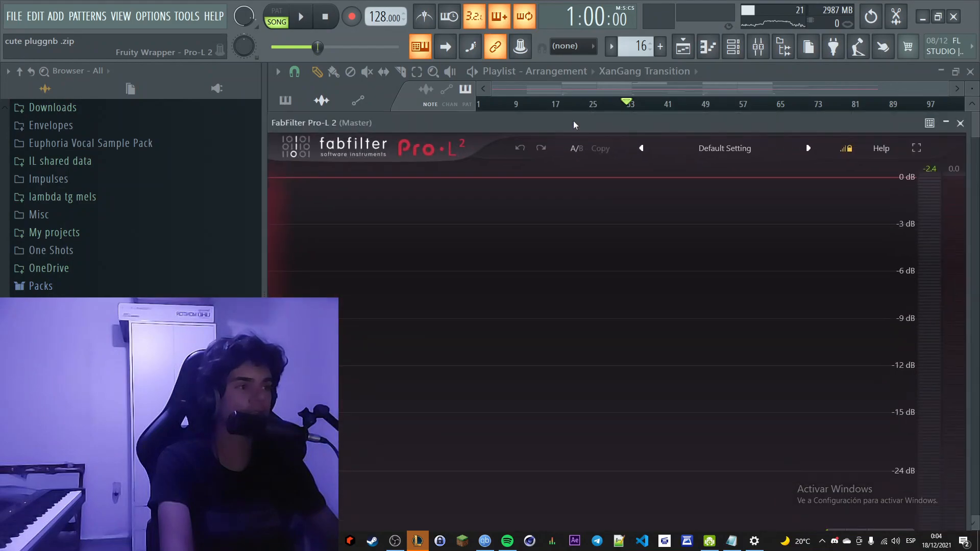
left_click_drag(839, 125, 726, 98)
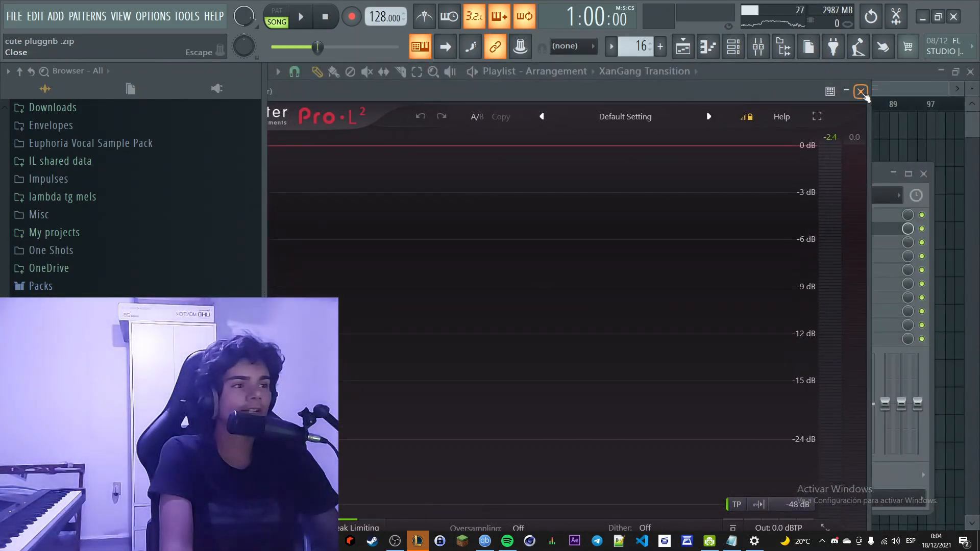
left_click(859, 94)
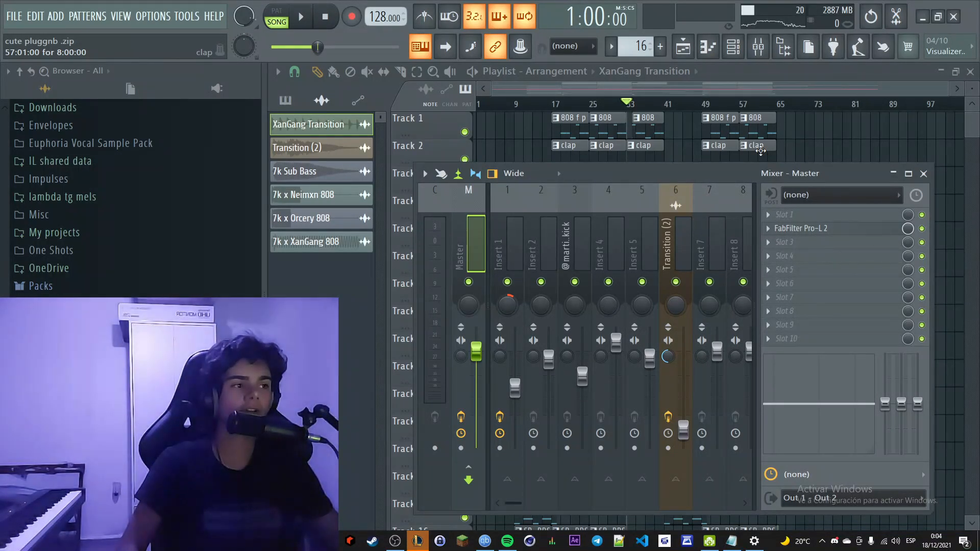
key("F9")
scroll(715, 164, "down", 3)
scroll(709, 168, "up", 3)
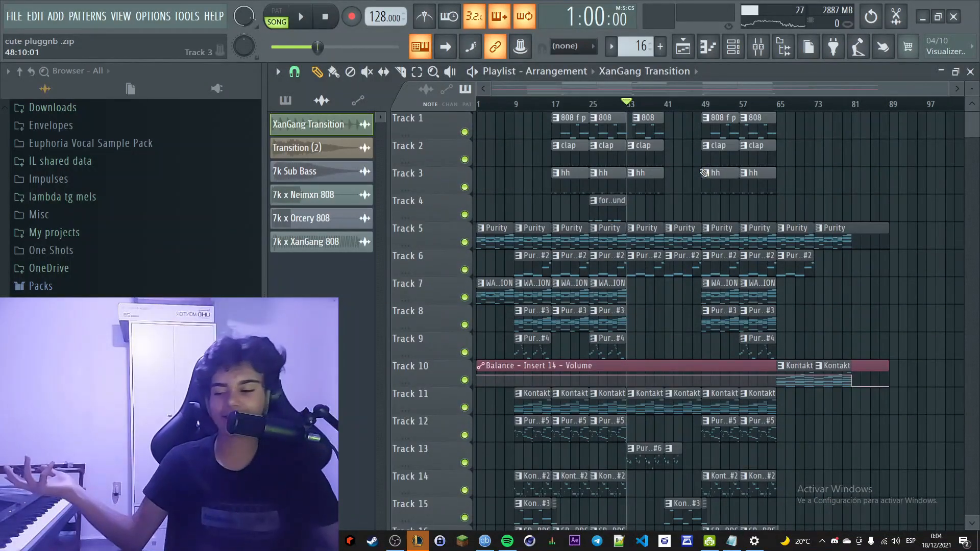